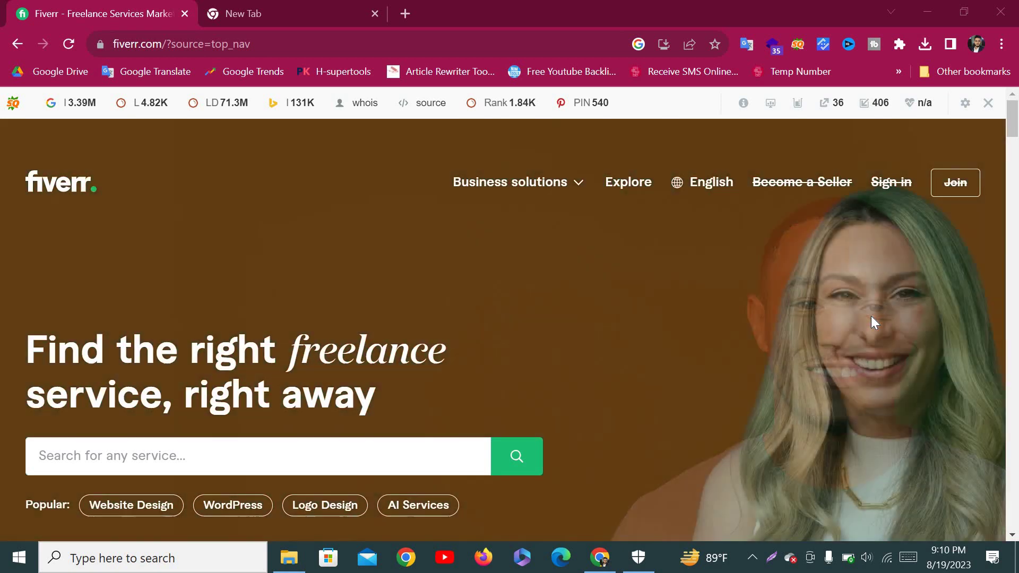
{"action": "scroll", "coordinate": [332, 260], "scroll_direction": "down", "scroll_amount": 5}
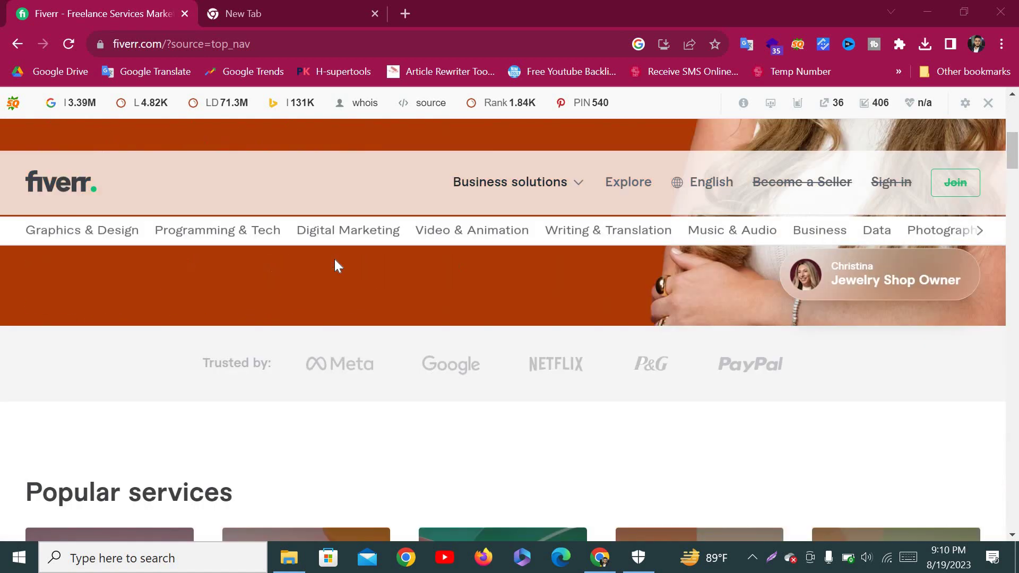
{"action": "scroll", "coordinate": [334, 266], "scroll_direction": "up", "scroll_amount": 5}
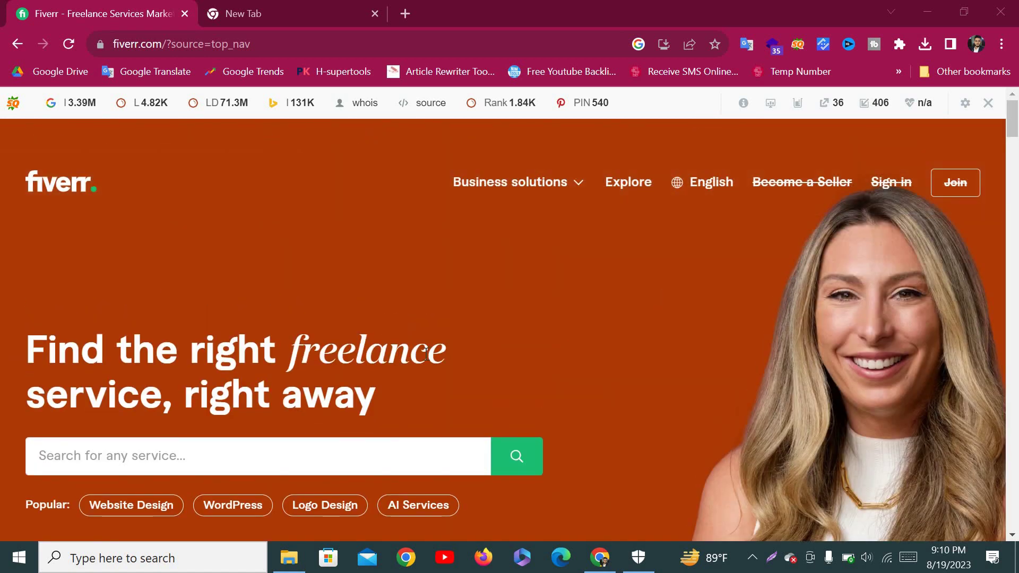
Create a blank Google Sheets spreadsheet from Google Drive and widen columns A and B.
{"action": "left_click", "coordinate": [283, 13]}
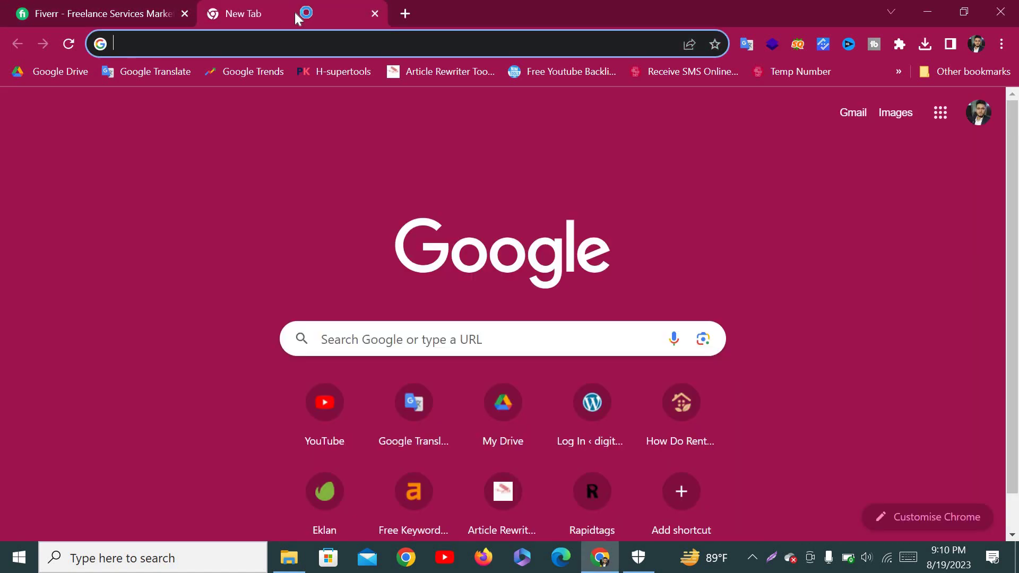
{"action": "left_click", "coordinate": [47, 71]}
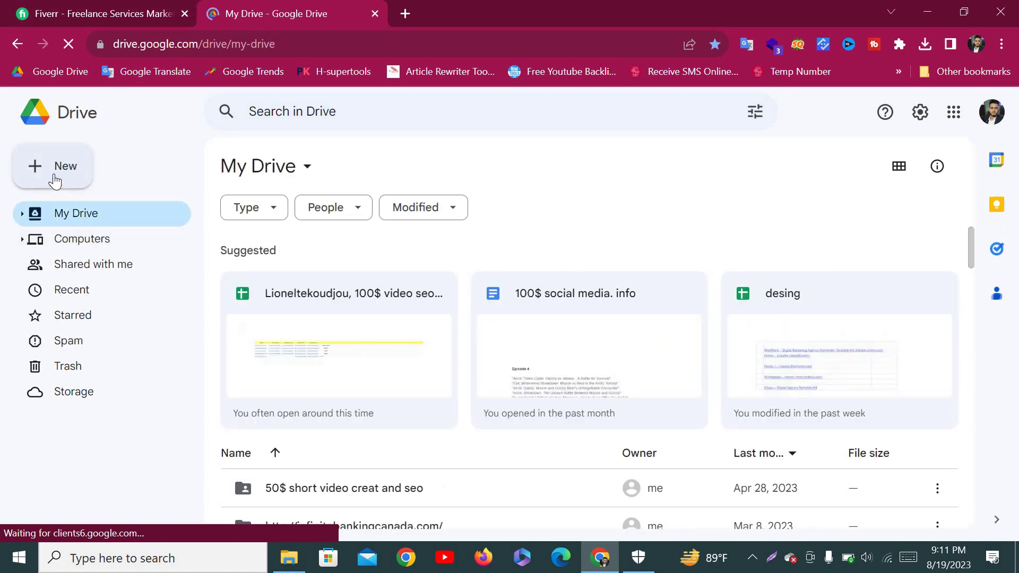
{"action": "left_click", "coordinate": [58, 178]}
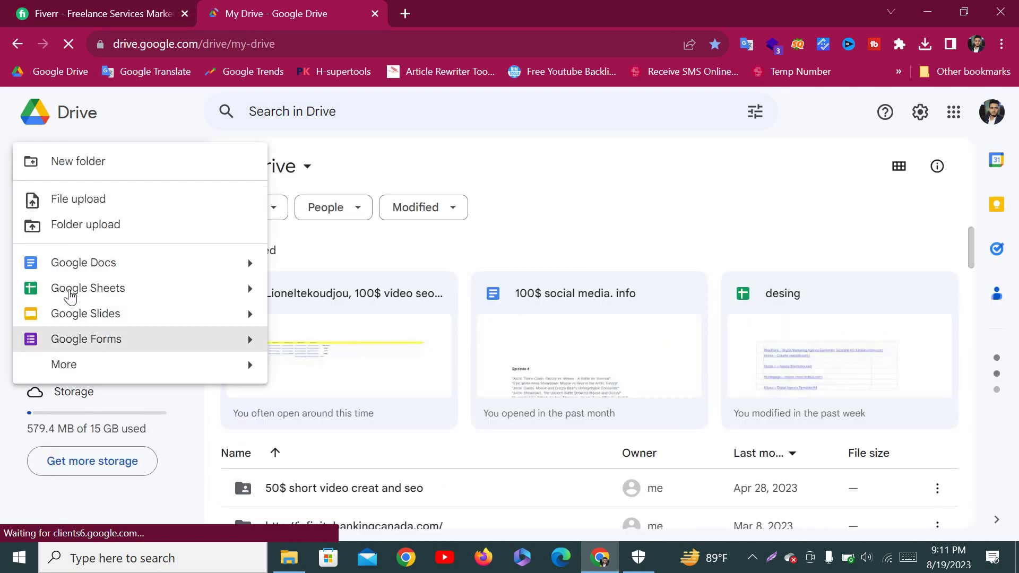
{"action": "left_click", "coordinate": [70, 290]}
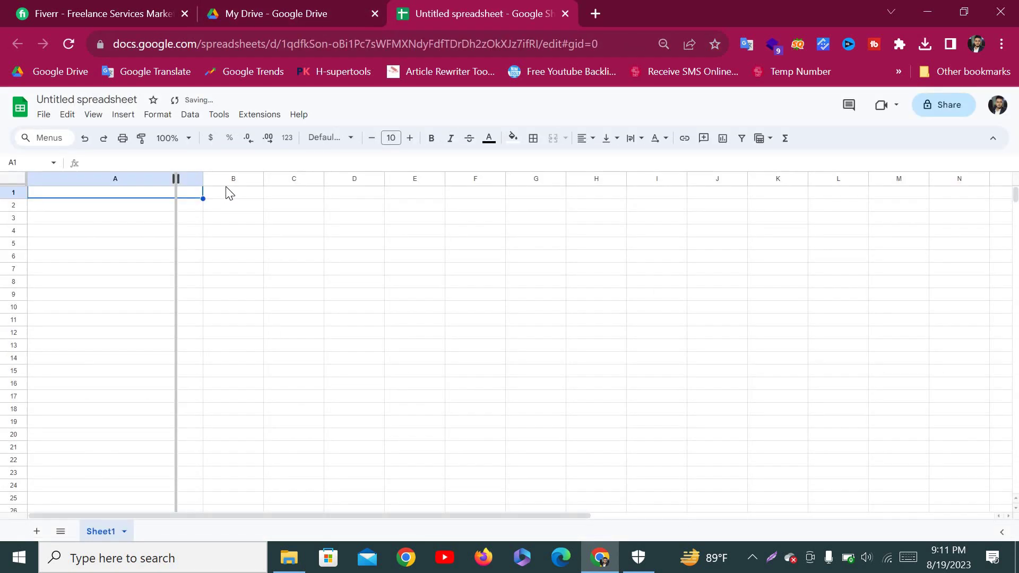
{"action": "left_click_drag", "start_coordinate": [286, 180], "coordinate": [304, 186]}
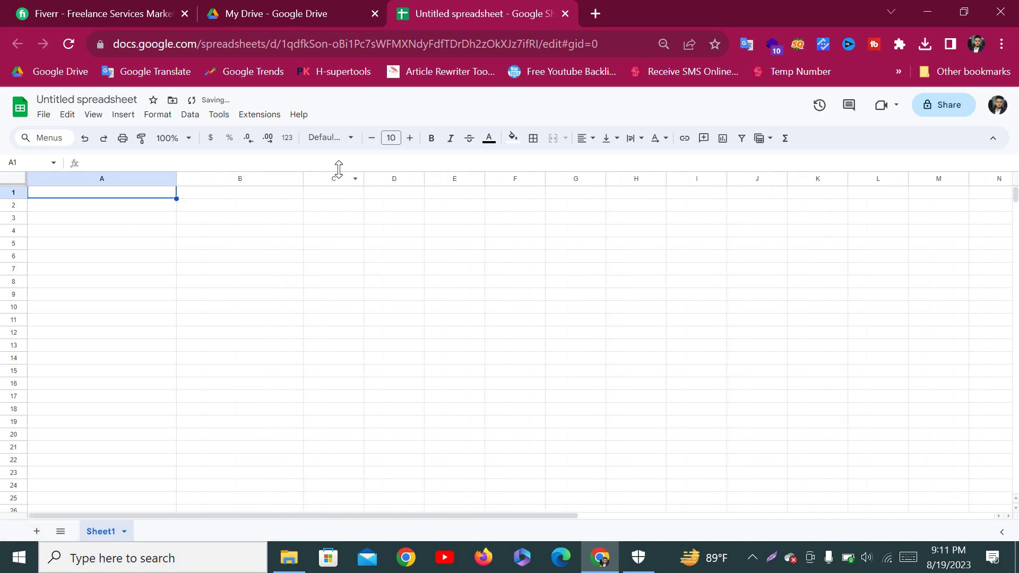
Rename the untitled spreadsheet as "fiverr".
{"action": "left_click", "coordinate": [101, 99]}
{"action": "type", "text": "five"}
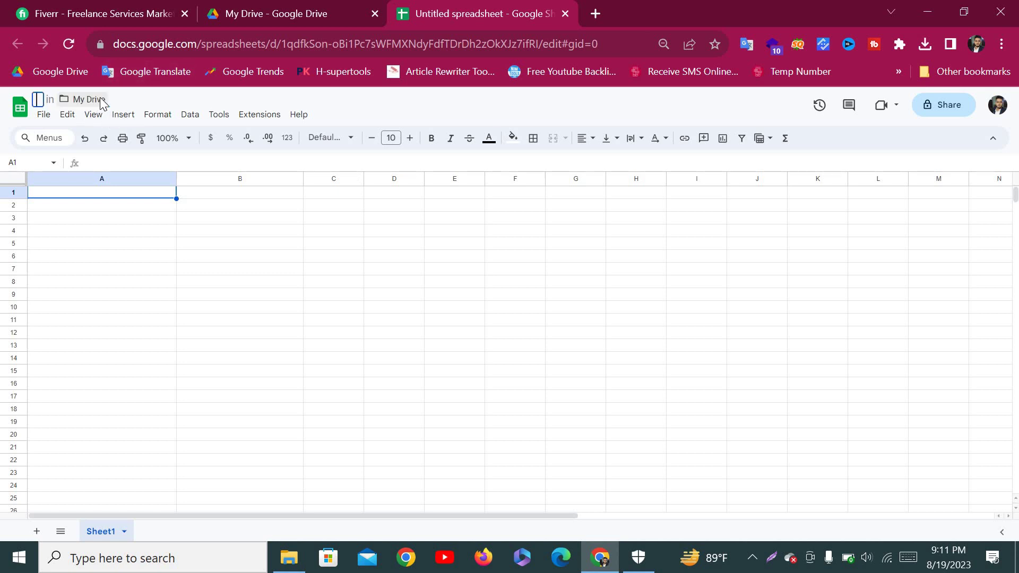
{"action": "type", "text": "rr"}
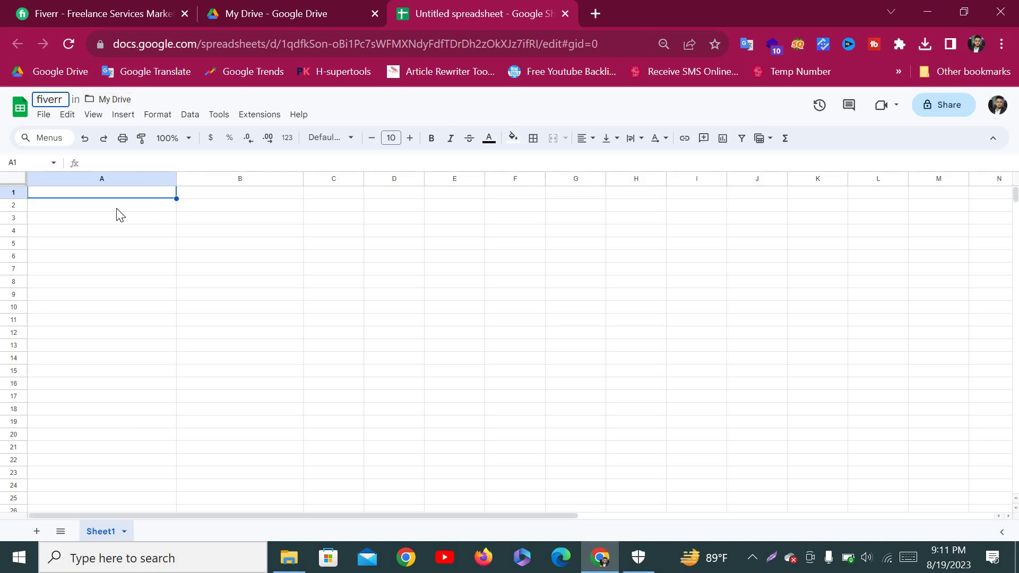
{"action": "key", "text": "Return"}
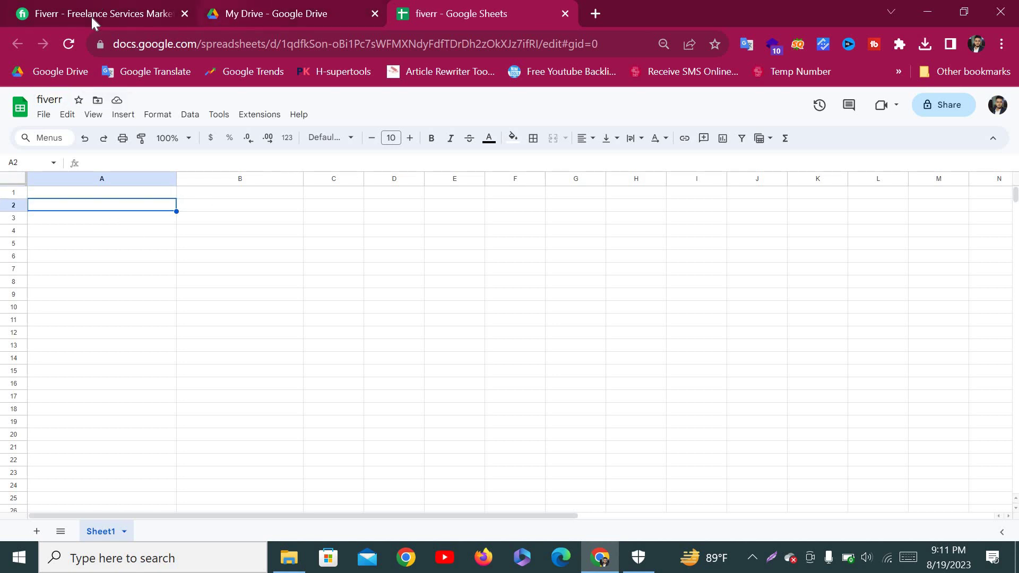
Close the Google Drive page and return to the Fiverr homepage, keeping the spreadsheet open.
{"action": "left_click", "coordinate": [91, 17]}
{"action": "left_click_drag", "start_coordinate": [82, 6], "coordinate": [184, 22]}
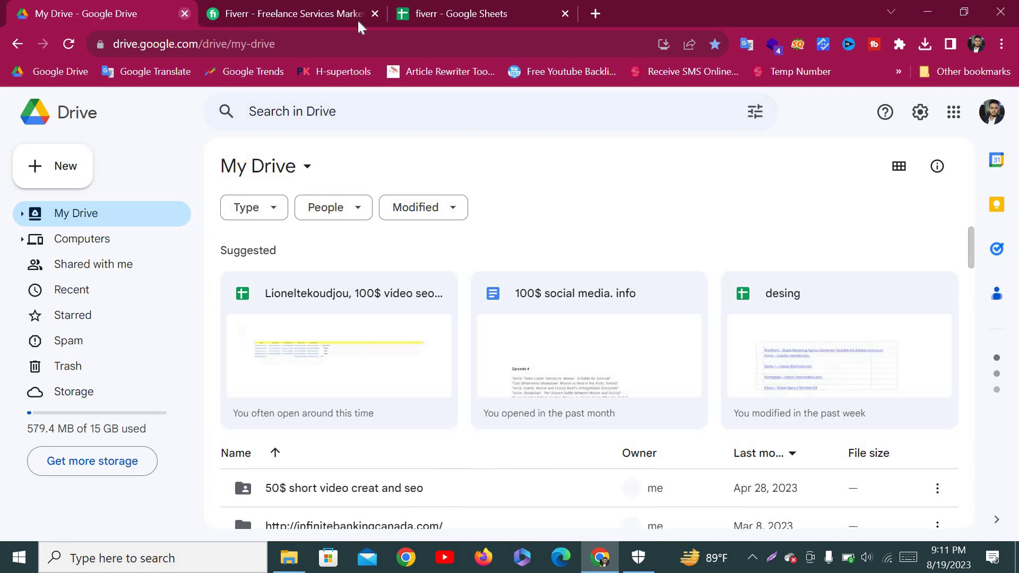
{"action": "key", "text": "ctrl+w"}
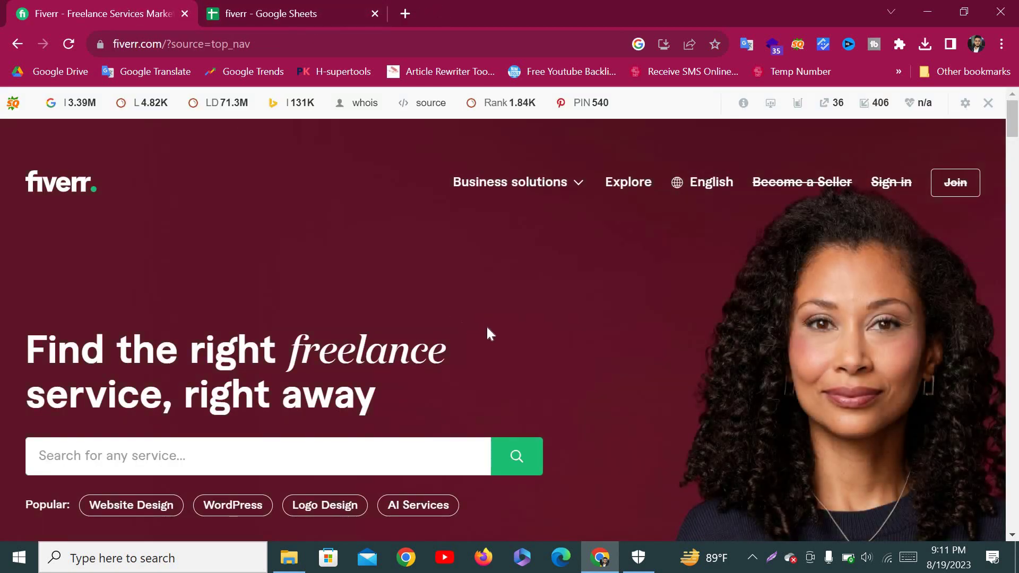
{"action": "scroll", "coordinate": [487, 335], "scroll_direction": "down", "scroll_amount": 5}
{"action": "scroll", "coordinate": [490, 337], "scroll_direction": "up", "scroll_amount": 5}
{"action": "scroll", "coordinate": [491, 334], "scroll_direction": "down", "scroll_amount": 2}
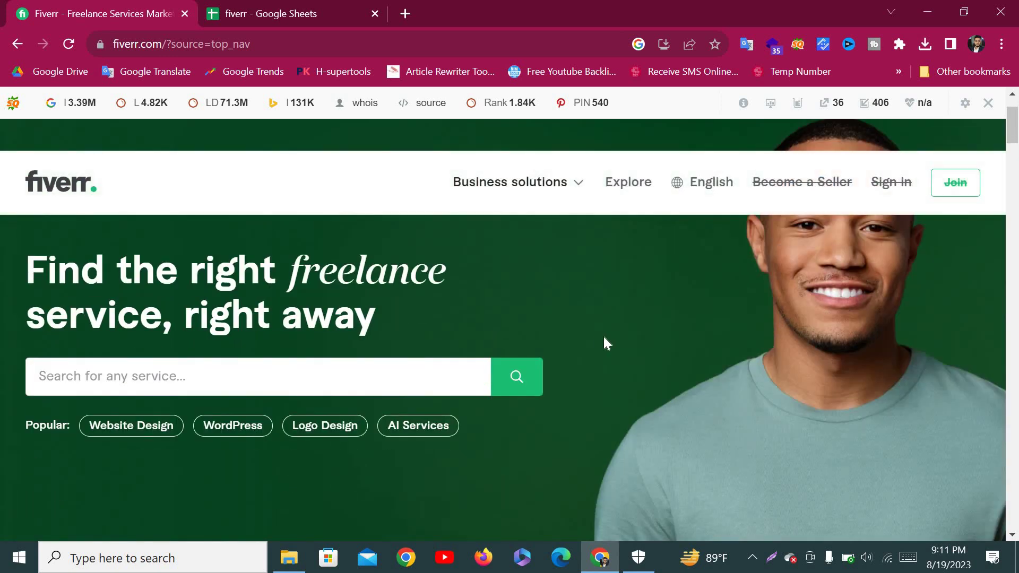
{"action": "scroll", "coordinate": [604, 349], "scroll_direction": "up", "scroll_amount": 2}
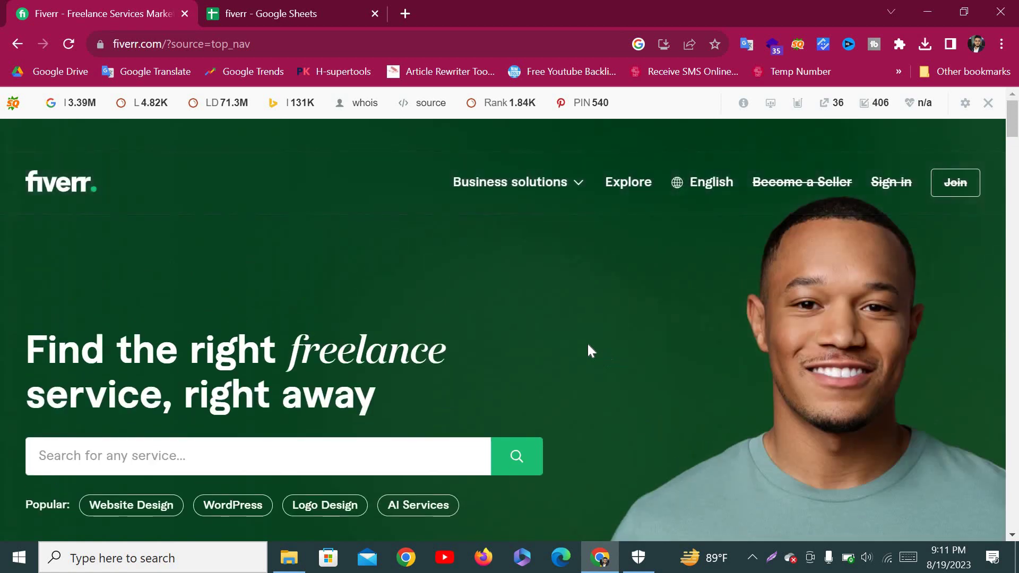
{"action": "scroll", "coordinate": [588, 344], "scroll_direction": "down", "scroll_amount": 2}
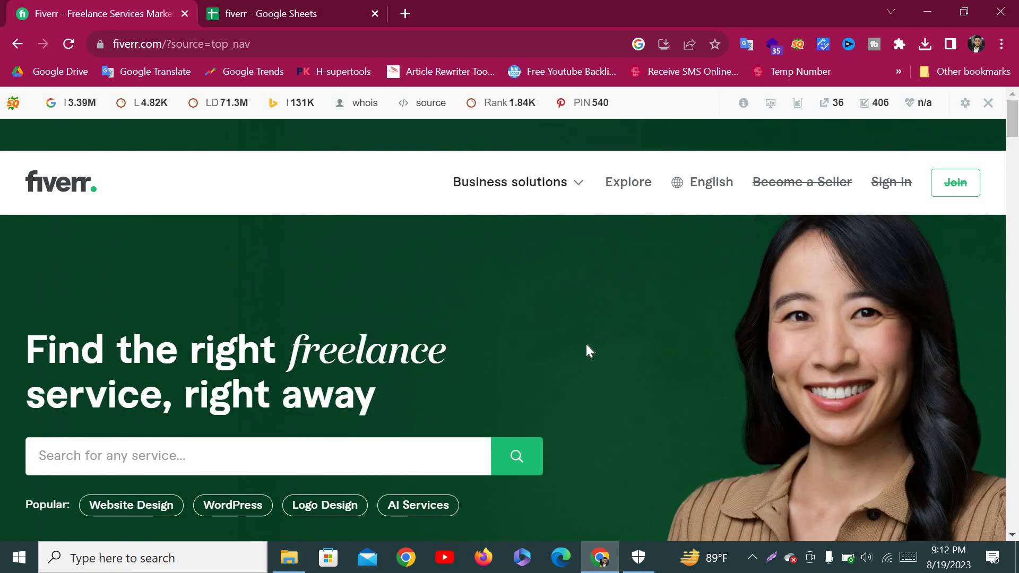
{"action": "scroll", "coordinate": [586, 346], "scroll_direction": "down", "scroll_amount": 3}
{"action": "scroll", "coordinate": [588, 348], "scroll_direction": "up", "scroll_amount": 3}
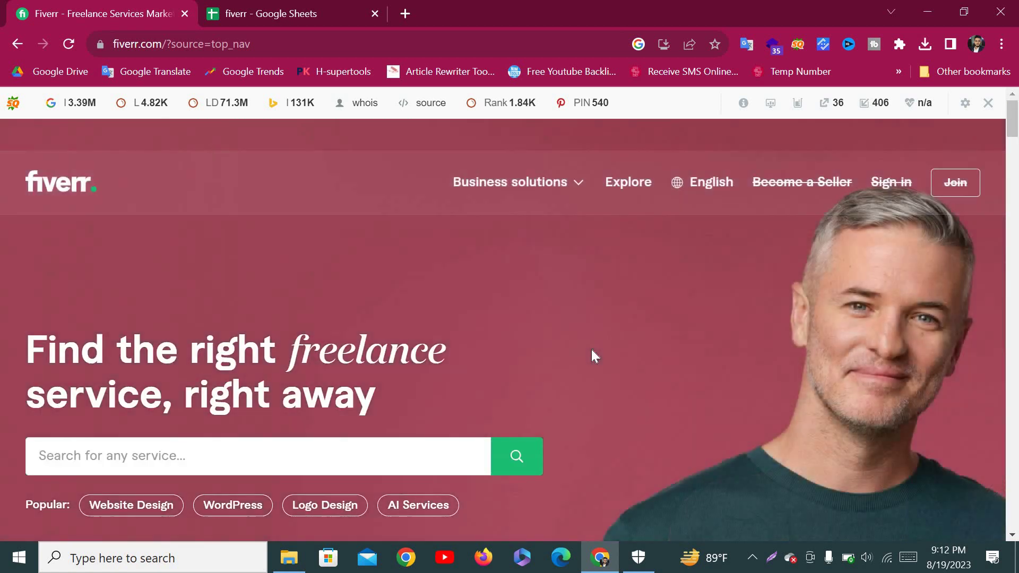
Enter "book" in the Fiverr service search and review the suggested keywords.
{"action": "scroll", "coordinate": [605, 360], "scroll_direction": "down", "scroll_amount": 1}
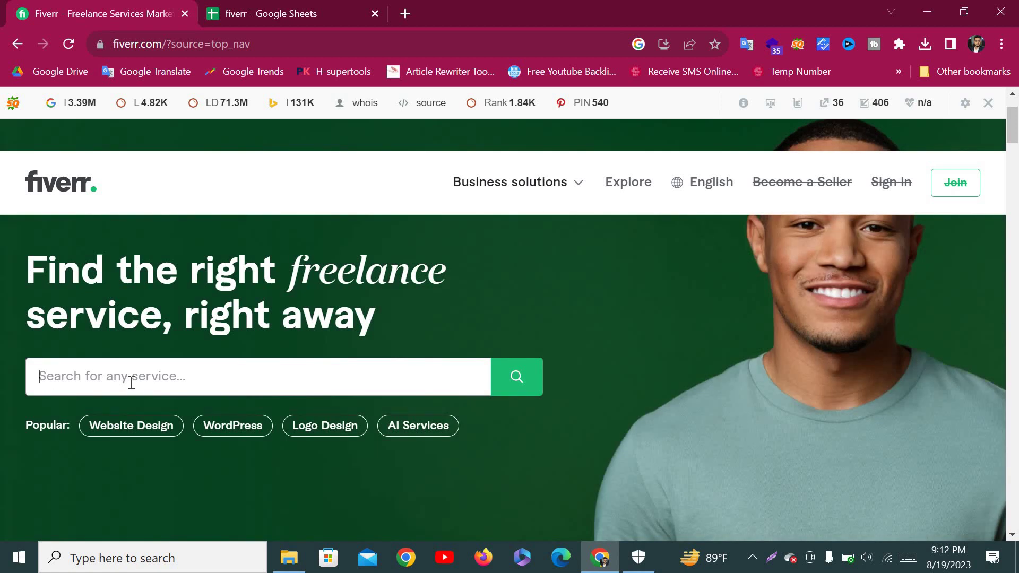
{"action": "type", "text": "b"}
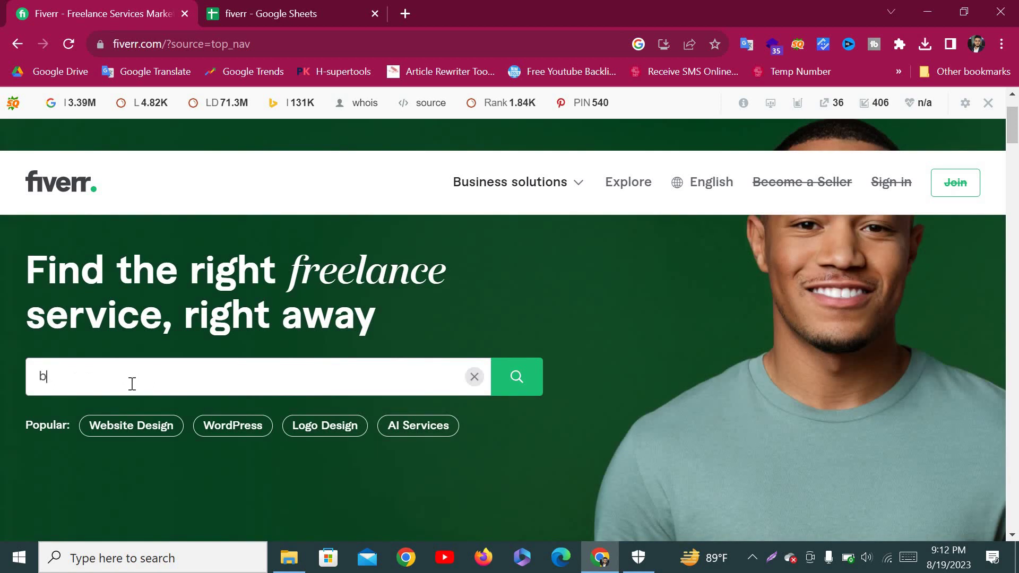
{"action": "type", "text": "ook"}
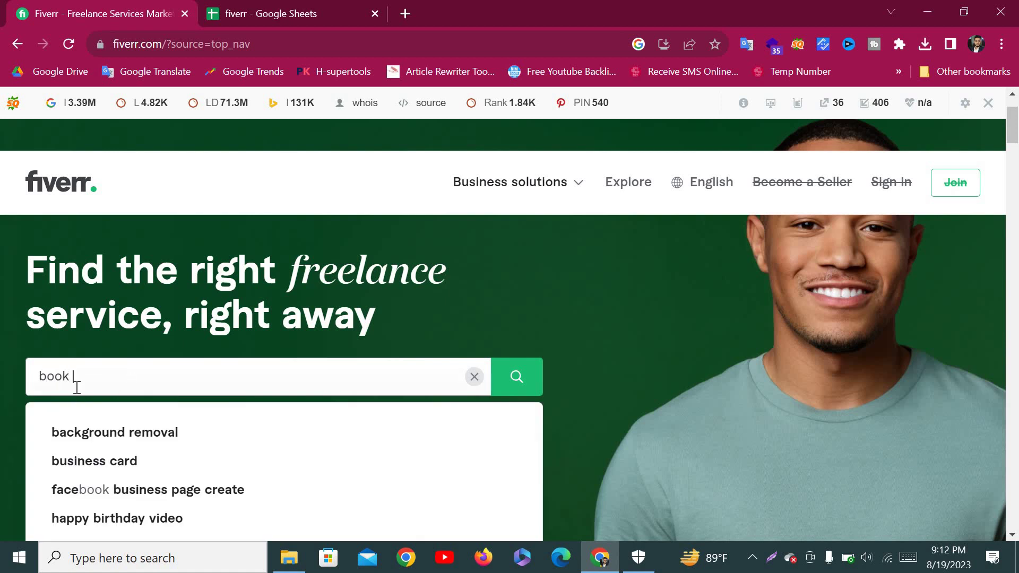
{"action": "scroll", "coordinate": [693, 447], "scroll_direction": "down", "scroll_amount": 3}
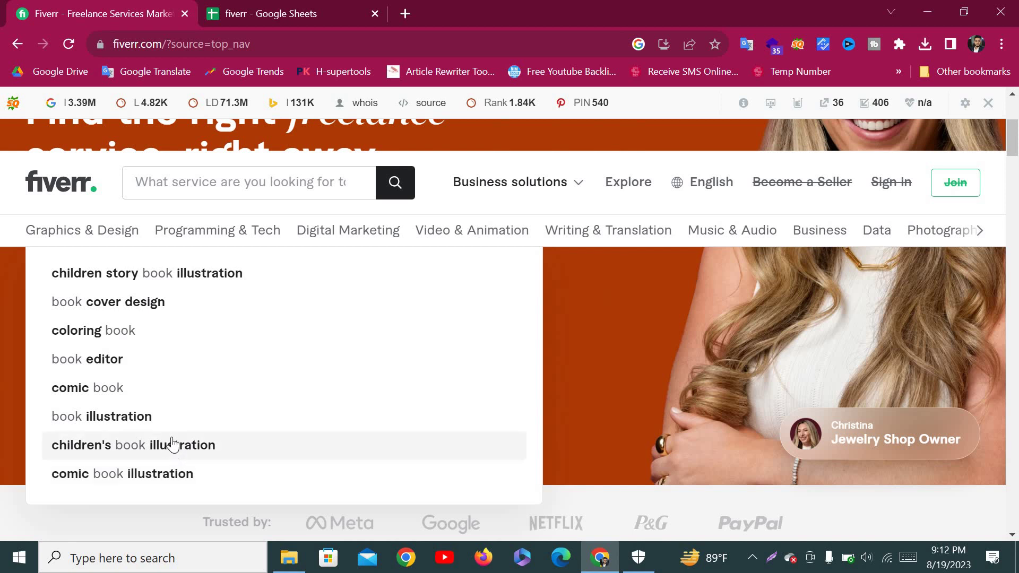
{"action": "scroll", "coordinate": [172, 443], "scroll_direction": "up", "scroll_amount": 1}
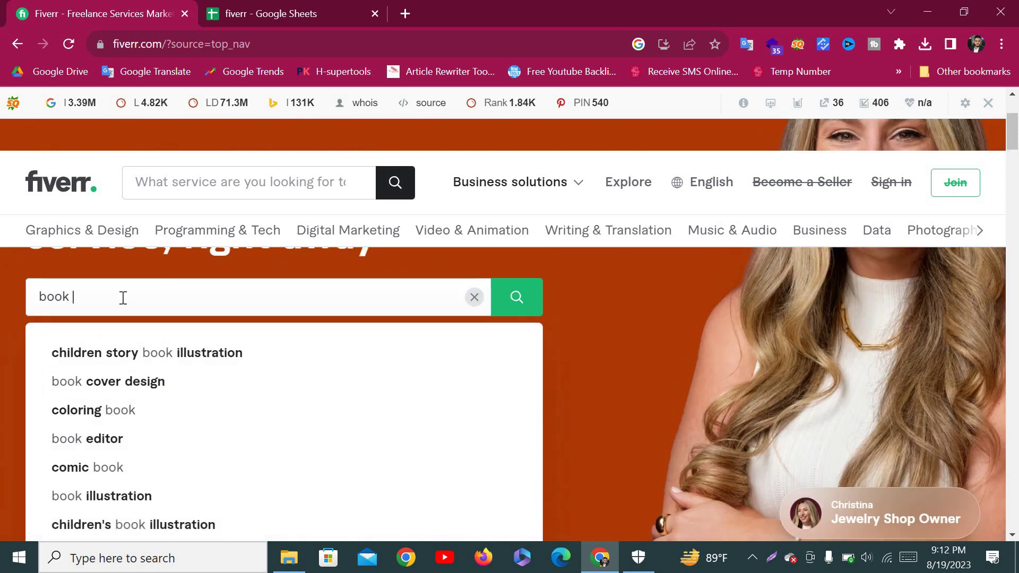
Extend the search term to "book promotion", review its suggestions and open the results for the "book promotion" suggestion.
{"action": "type", "text": "pto"}
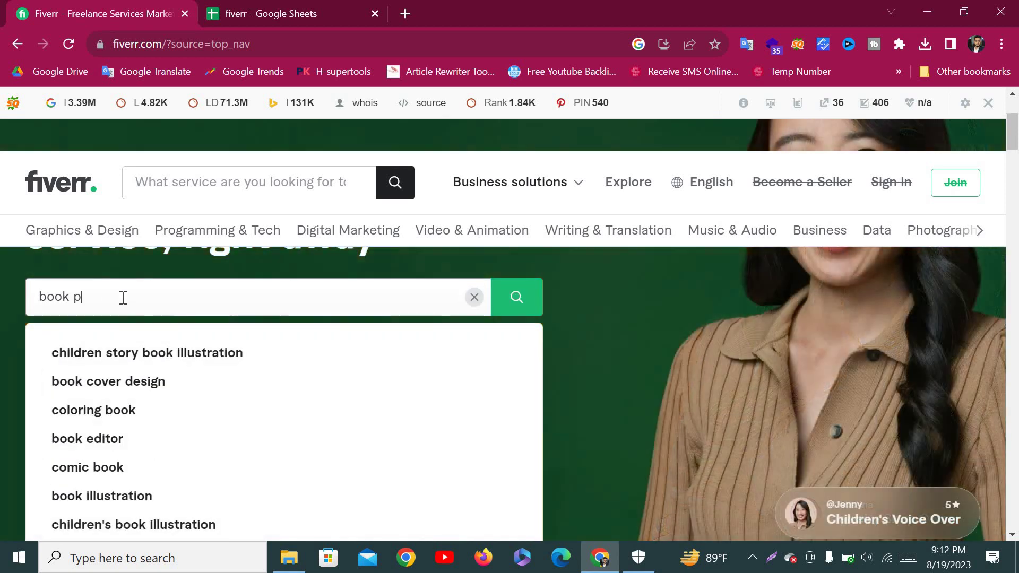
{"action": "key", "text": "BackSpace"}
{"action": "key", "text": "BackSpace"}
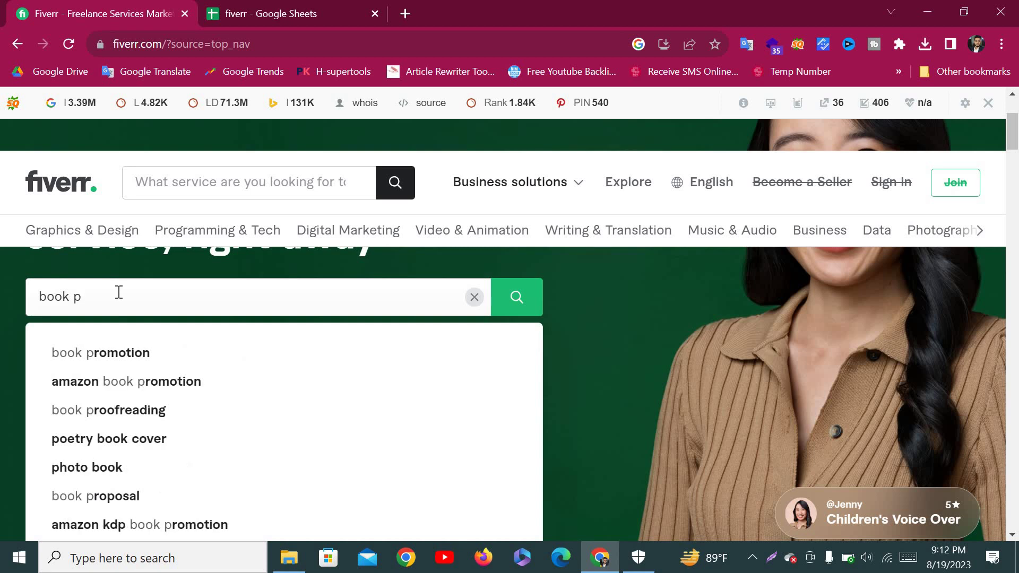
{"action": "type", "text": "romotion"}
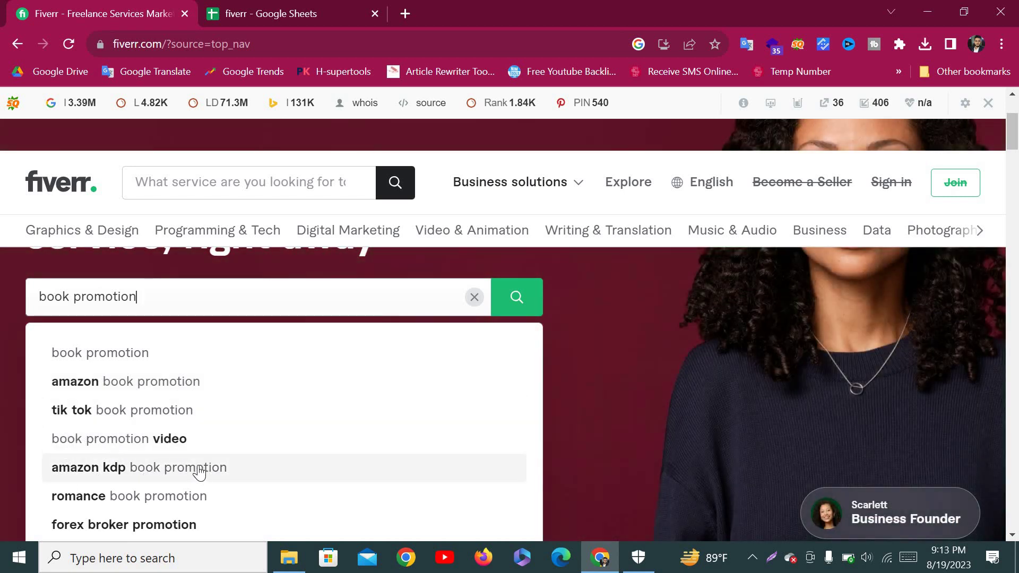
{"action": "scroll", "coordinate": [196, 470], "scroll_direction": "down", "scroll_amount": 1}
{"action": "scroll", "coordinate": [115, 403], "scroll_direction": "down", "scroll_amount": 1}
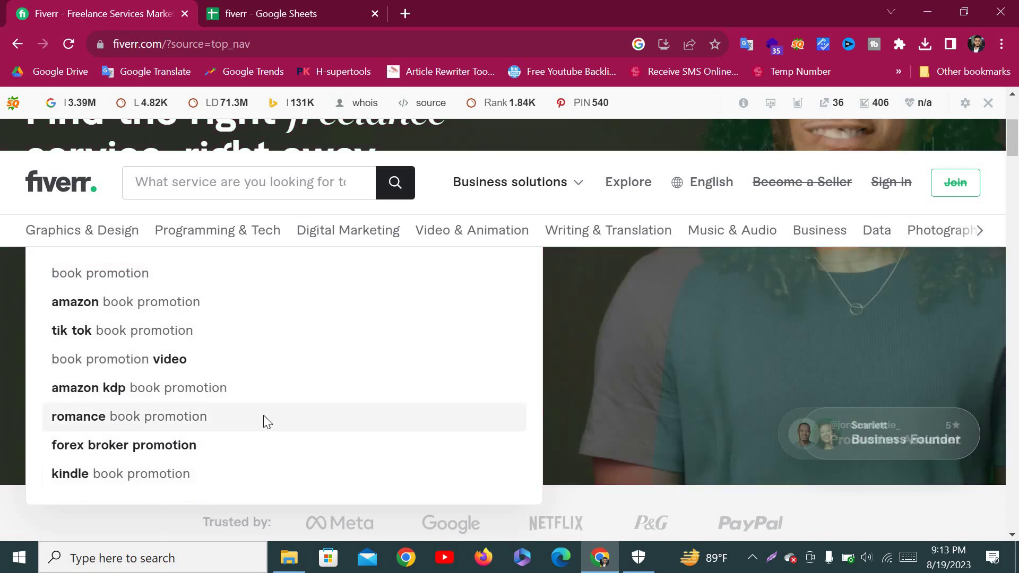
{"action": "scroll", "coordinate": [257, 430], "scroll_direction": "up", "scroll_amount": 5}
{"action": "scroll", "coordinate": [251, 446], "scroll_direction": "down", "scroll_amount": 3}
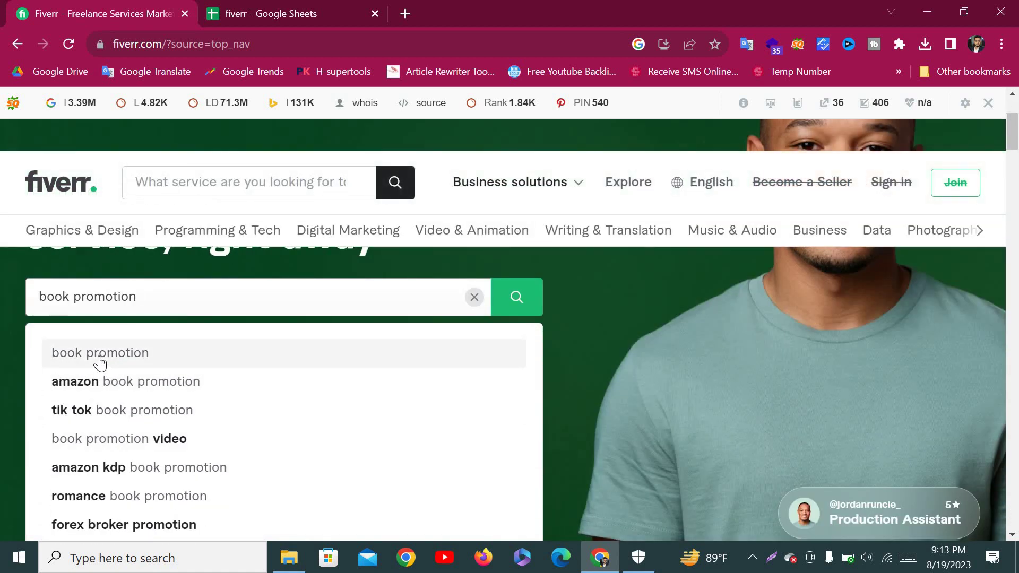
{"action": "left_click", "coordinate": [99, 365]}
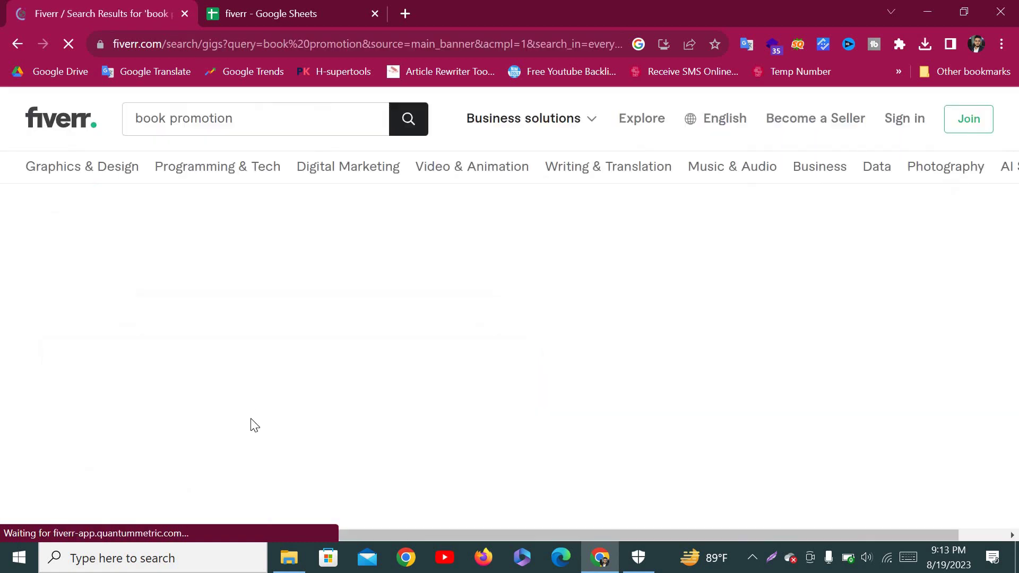
Copy the keyword "book promotion" from the Fiverr results heading and paste it into cell A3 of the fiverr spreadsheet.
{"action": "scroll", "coordinate": [387, 356], "scroll_direction": "down", "scroll_amount": 8}
{"action": "scroll", "coordinate": [389, 363], "scroll_direction": "down", "scroll_amount": 10}
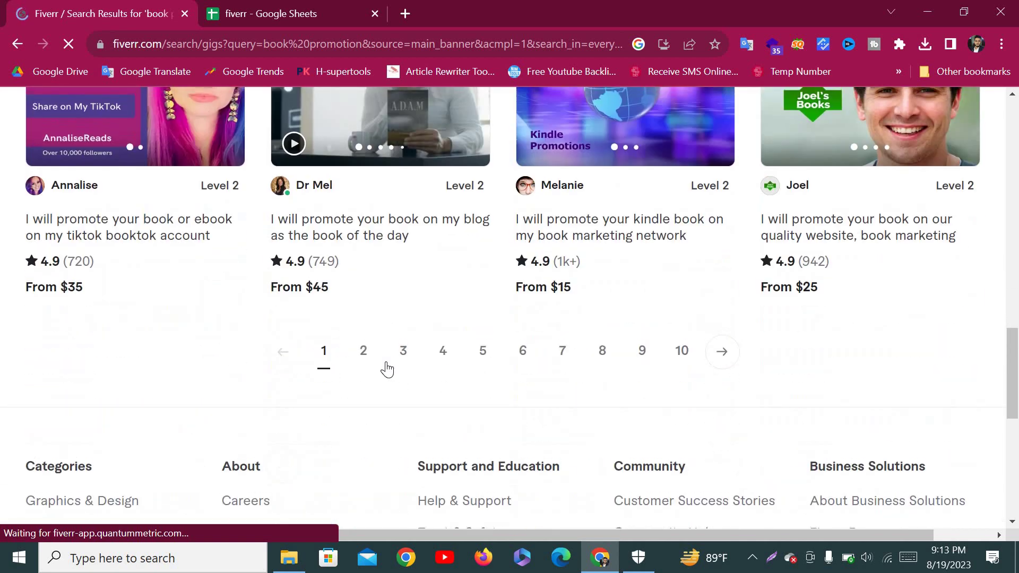
{"action": "scroll", "coordinate": [387, 368], "scroll_direction": "up", "scroll_amount": 20}
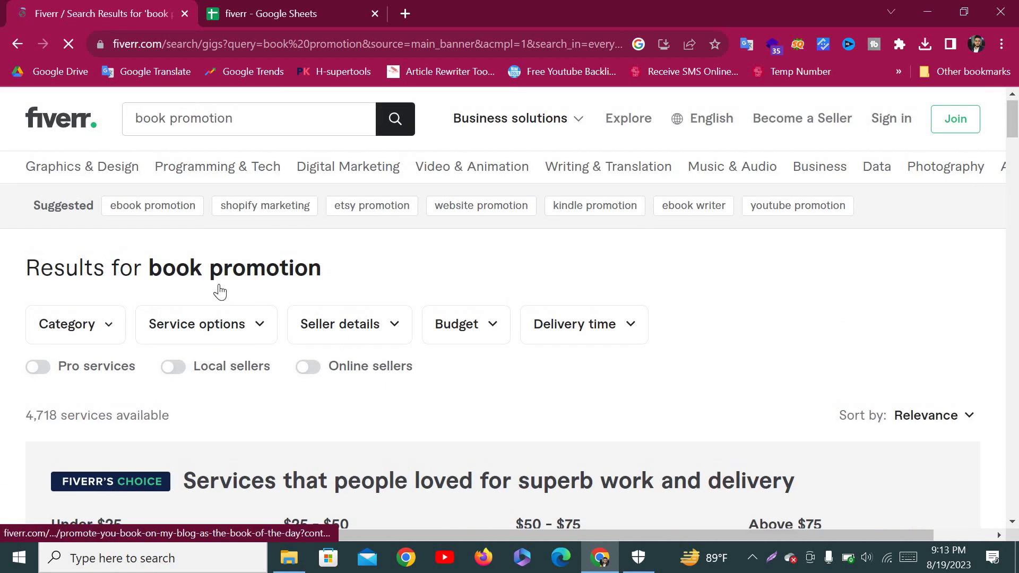
{"action": "triple_click", "coordinate": [326, 278]}
{"action": "key", "text": "ctrl+c"}
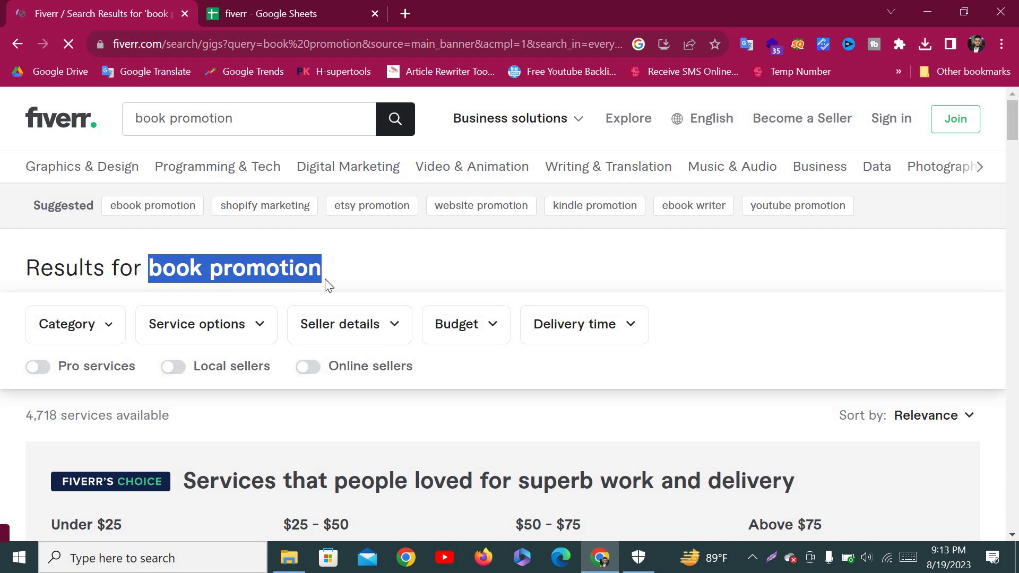
{"action": "left_click", "coordinate": [260, 9]}
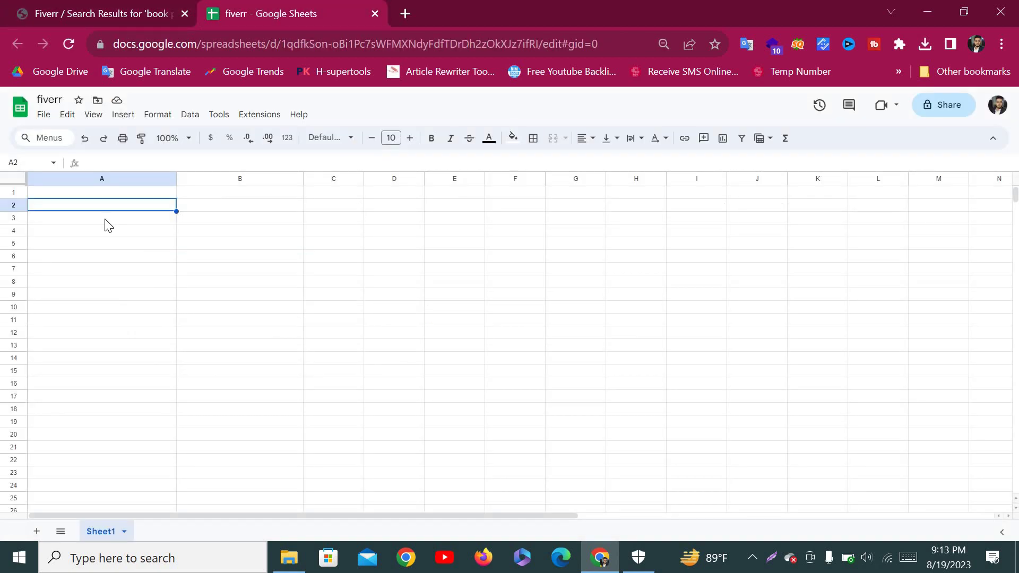
{"action": "left_click", "coordinate": [105, 220]}
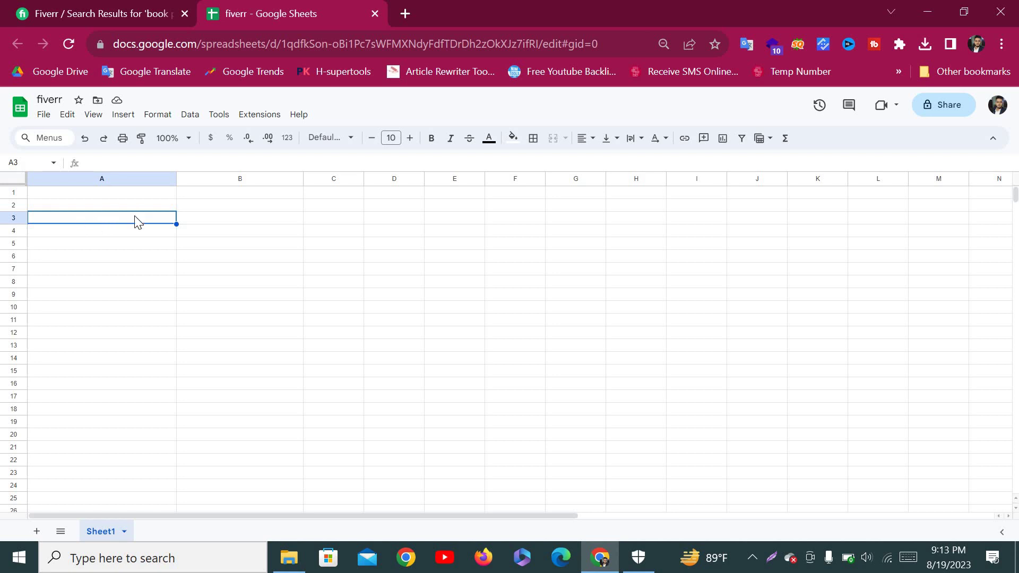
{"action": "key", "text": "ctrl+v"}
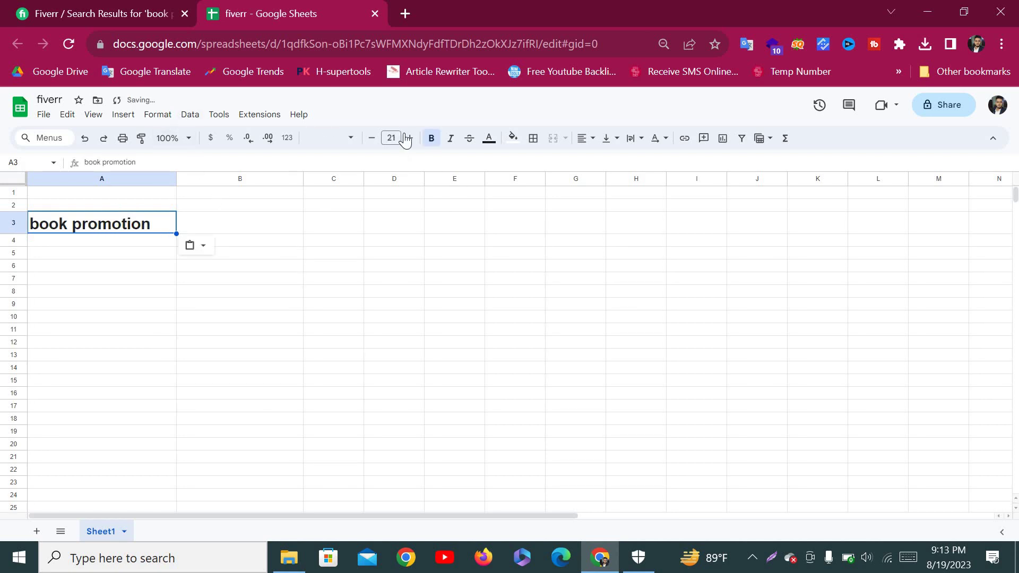
Reduce the font size of the keyword in cell A3 to 19 and return to the Fiverr search results.
{"action": "left_click", "coordinate": [371, 138]}
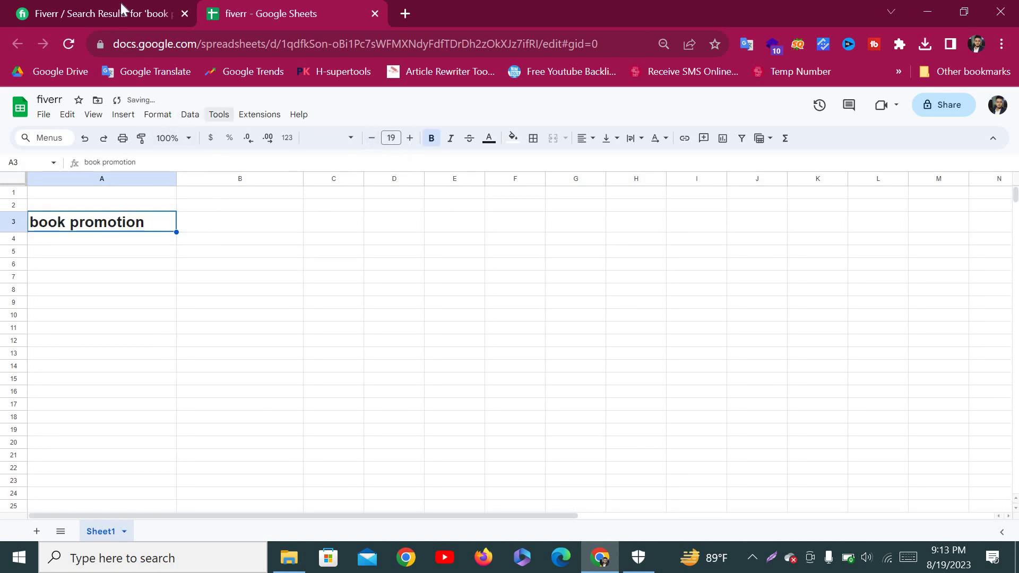
{"action": "left_click", "coordinate": [119, 10]}
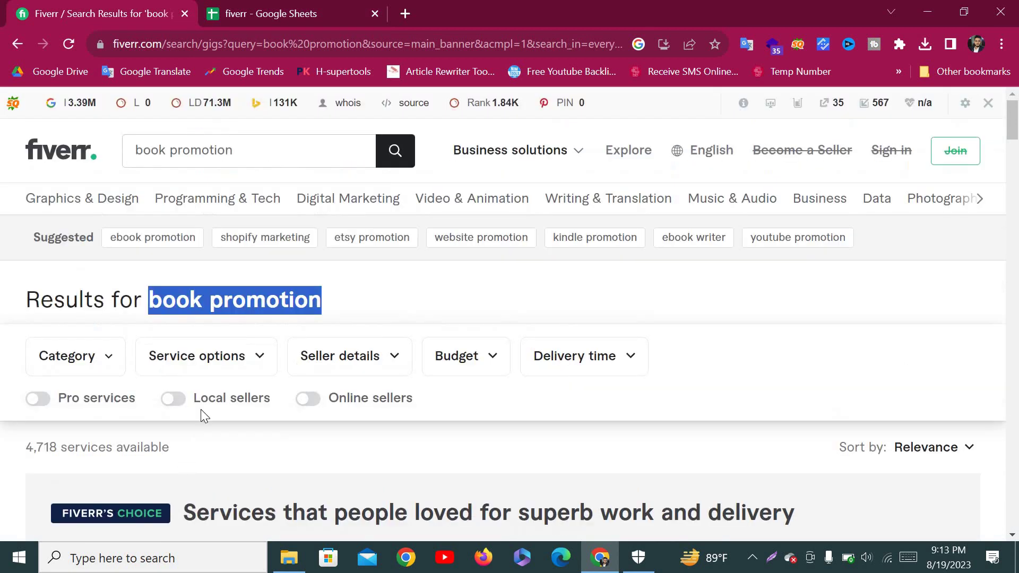
Copy the available-services count 4,718 from the "book promotion" results and paste it into cell B3 of the fiverr spreadsheet.
{"action": "scroll", "coordinate": [44, 396], "scroll_direction": "down", "scroll_amount": 1}
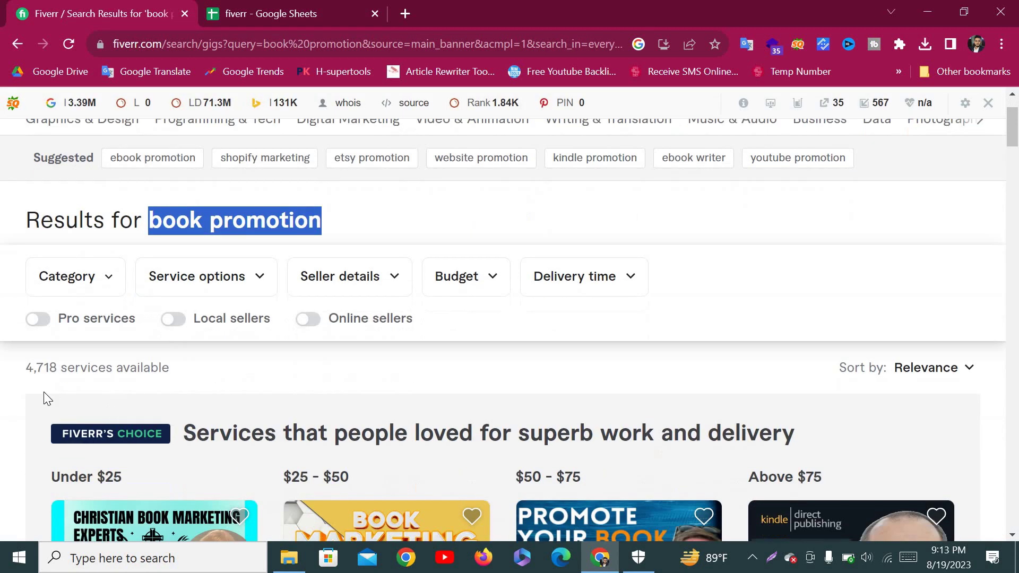
{"action": "left_click", "coordinate": [54, 364]}
{"action": "double_click", "coordinate": [59, 369]}
{"action": "key", "text": "ctrl+c"}
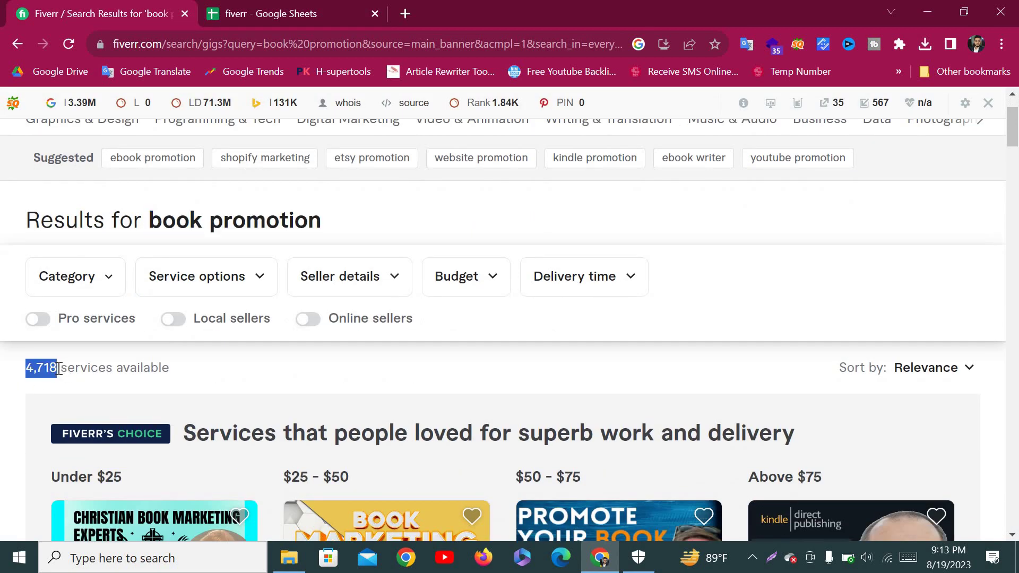
{"action": "left_click", "coordinate": [305, 22]}
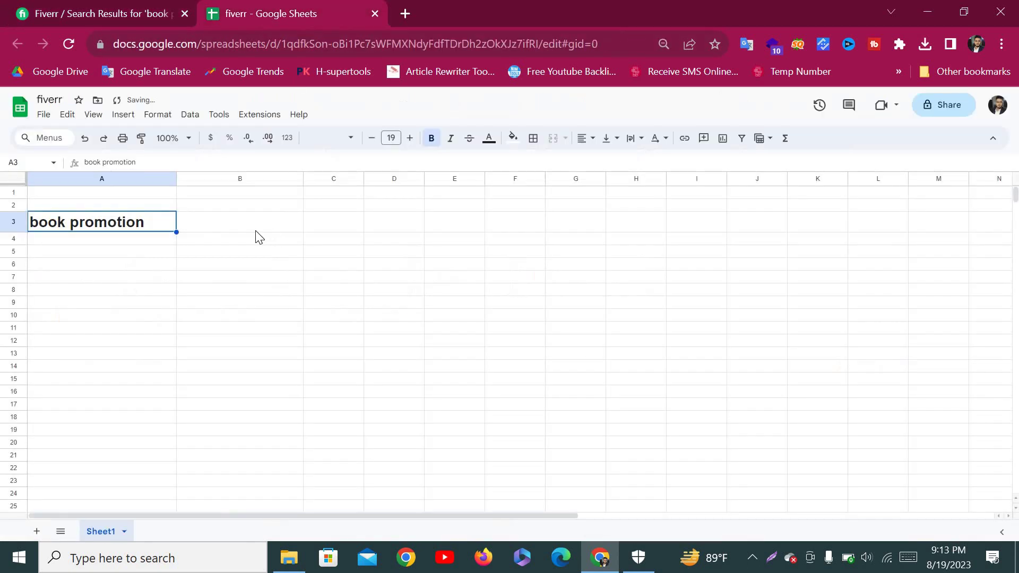
{"action": "left_click", "coordinate": [228, 232]}
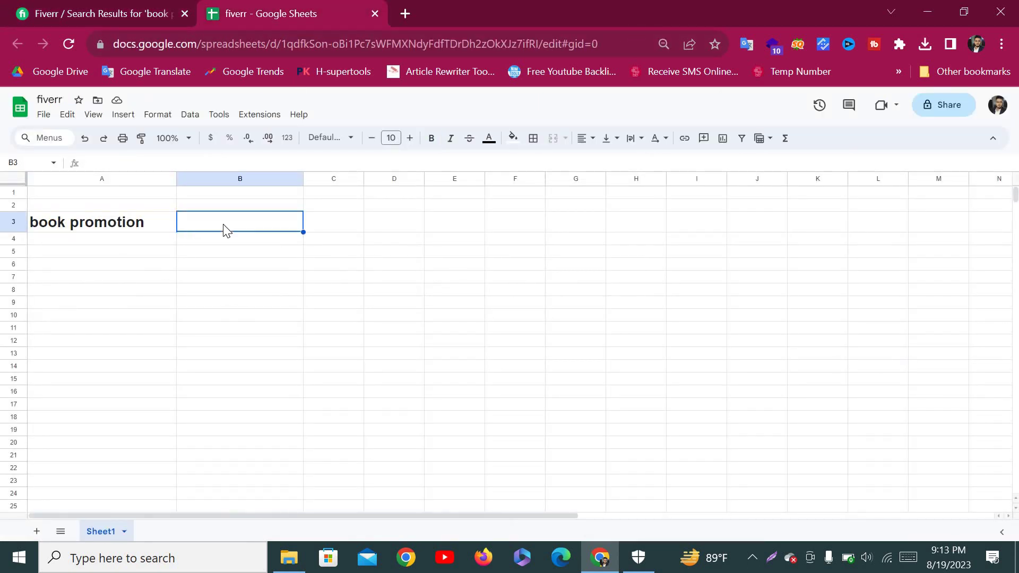
{"action": "key", "text": "ctrl+v"}
Make the count in cell B3 bold and increase its font size to 19.
{"action": "left_click", "coordinate": [432, 138]}
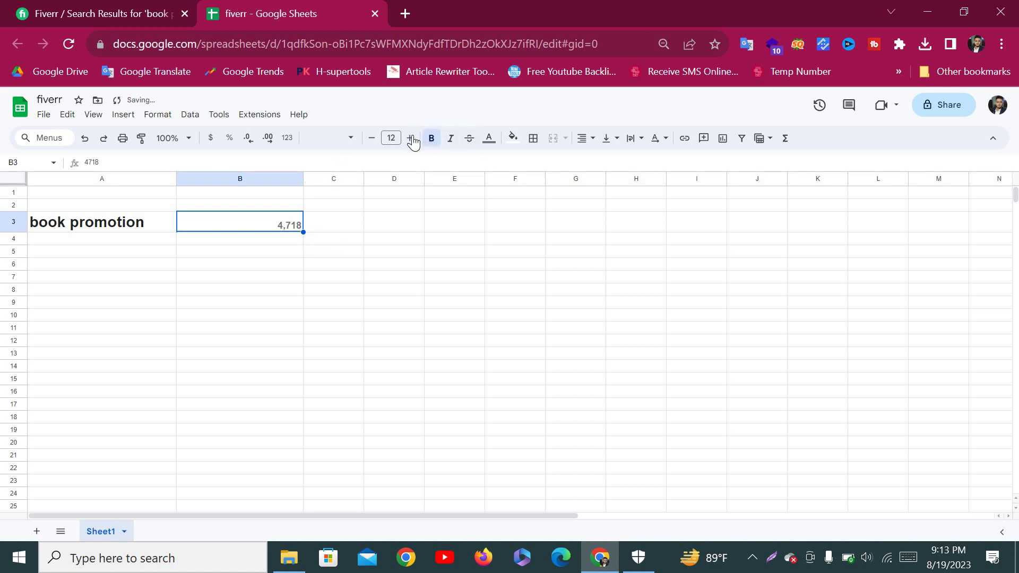
{"action": "left_click", "coordinate": [411, 139]}
{"action": "left_click", "coordinate": [411, 139]}
{"action": "left_click", "coordinate": [411, 138]}
{"action": "left_click", "coordinate": [411, 138]}
{"action": "left_click", "coordinate": [411, 138]}
{"action": "left_click", "coordinate": [411, 138]}
{"action": "left_click", "coordinate": [411, 138]}
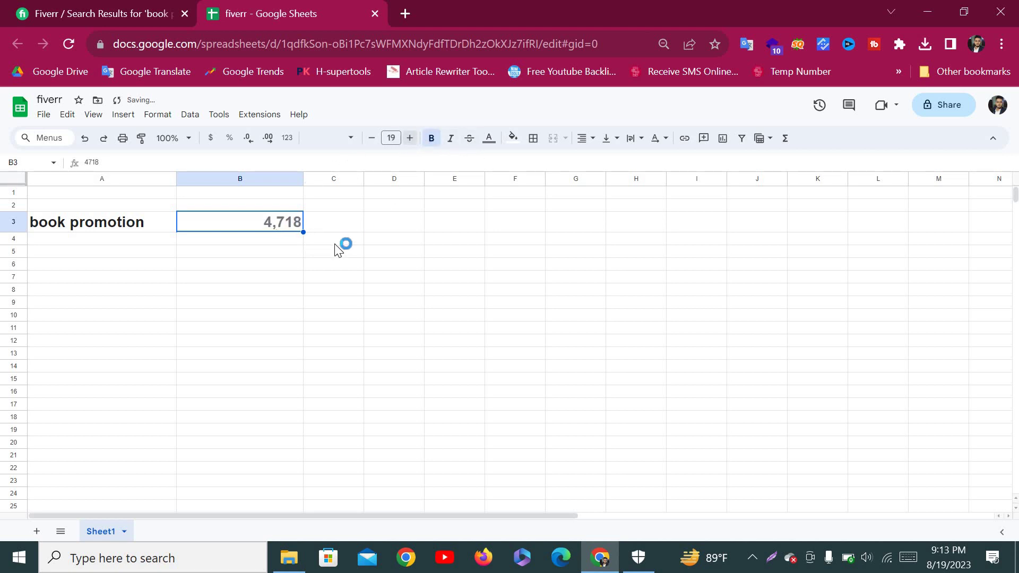
Return to the Fiverr results, open the suggested search "ebook promotion" and look over its gigs.
{"action": "left_click", "coordinate": [104, 17]}
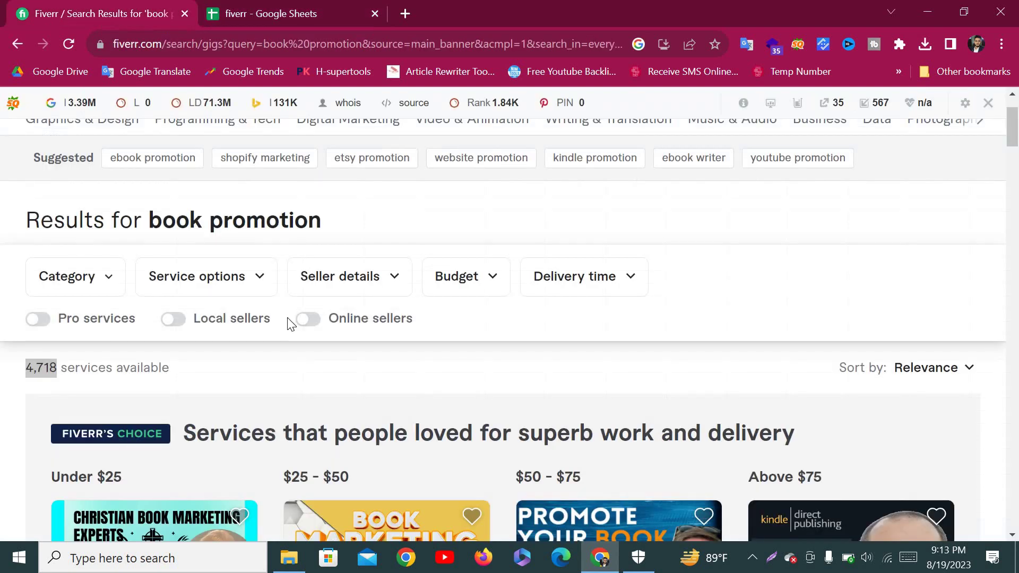
{"action": "scroll", "coordinate": [302, 321], "scroll_direction": "down", "scroll_amount": 1}
{"action": "scroll", "coordinate": [306, 323], "scroll_direction": "up", "scroll_amount": 3}
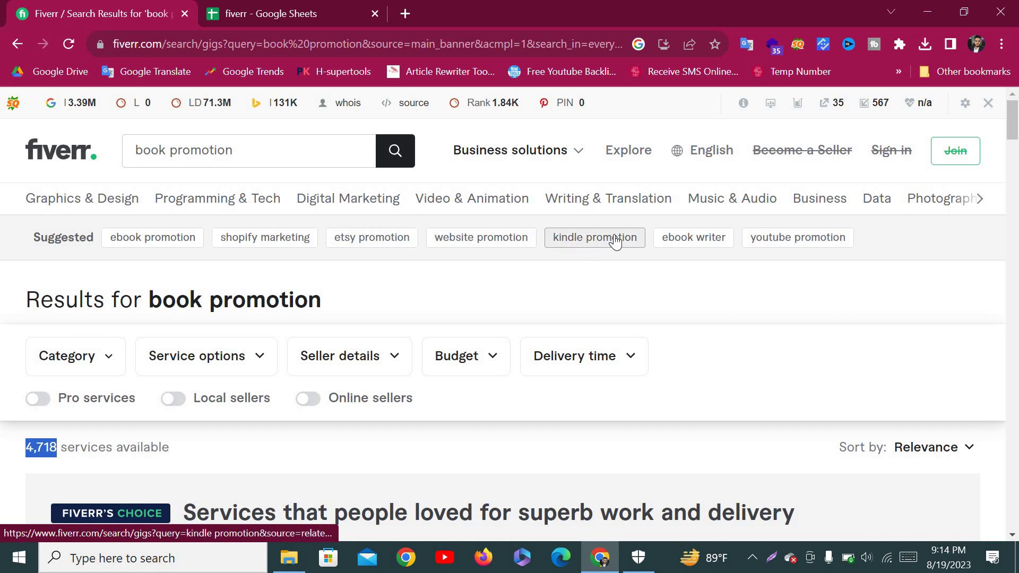
{"action": "left_click", "coordinate": [141, 248]}
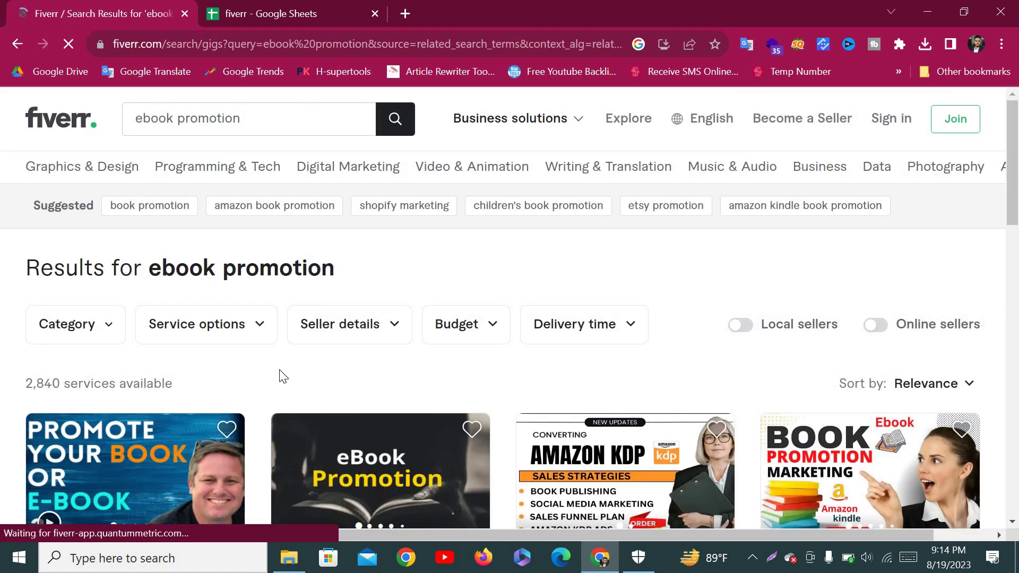
{"action": "scroll", "coordinate": [280, 375], "scroll_direction": "down", "scroll_amount": 5}
{"action": "scroll", "coordinate": [280, 376], "scroll_direction": "up", "scroll_amount": 5}
{"action": "scroll", "coordinate": [280, 376], "scroll_direction": "down", "scroll_amount": 16}
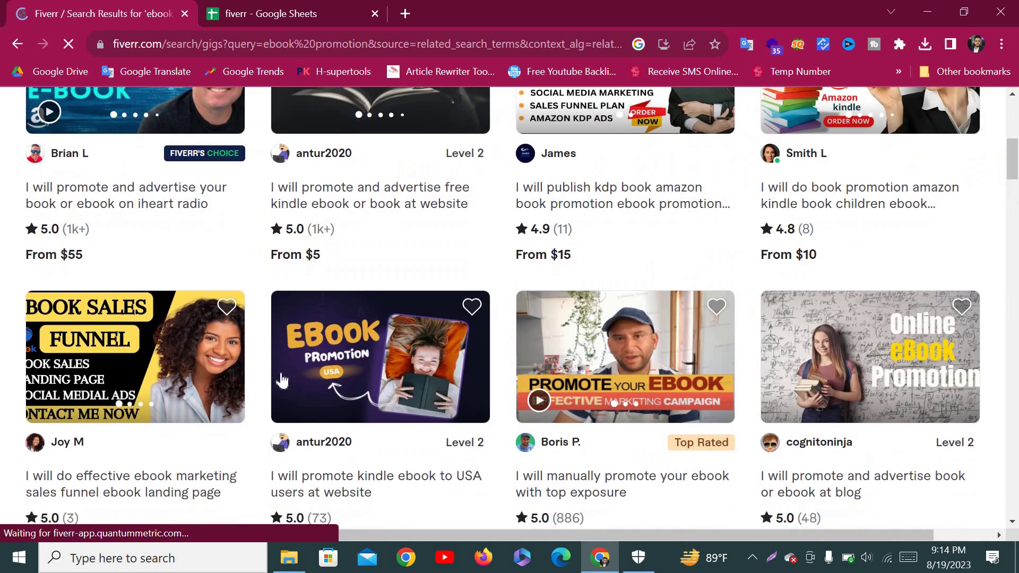
{"action": "scroll", "coordinate": [280, 375], "scroll_direction": "up", "scroll_amount": 12}
{"action": "scroll", "coordinate": [282, 380], "scroll_direction": "up", "scroll_amount": 5}
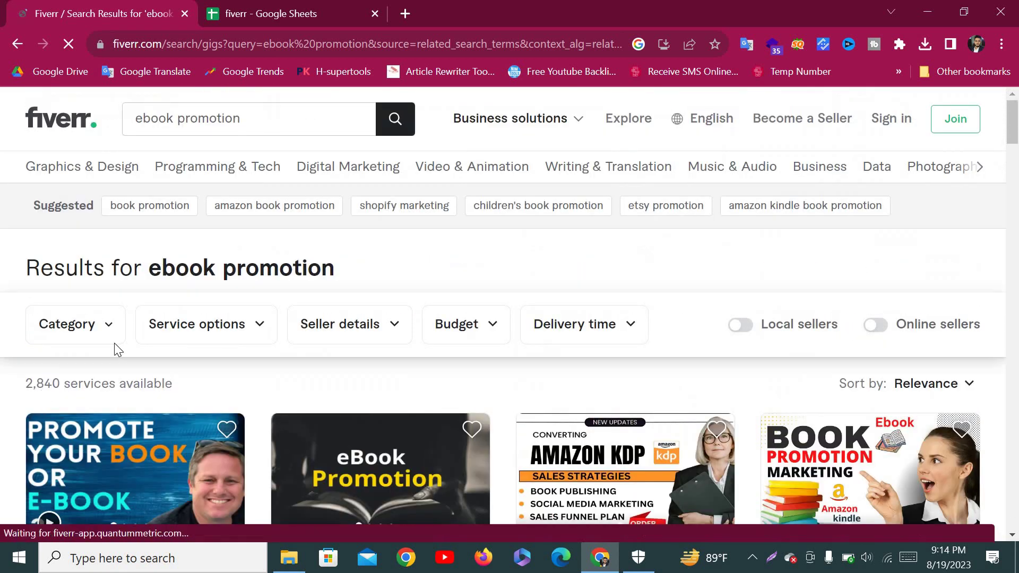
Copy the keyword "ebook promotion" from the results heading and paste it into cell A4 of the fiverr spreadsheet.
{"action": "triple_click", "coordinate": [334, 271]}
{"action": "key", "text": "ctrl+c"}
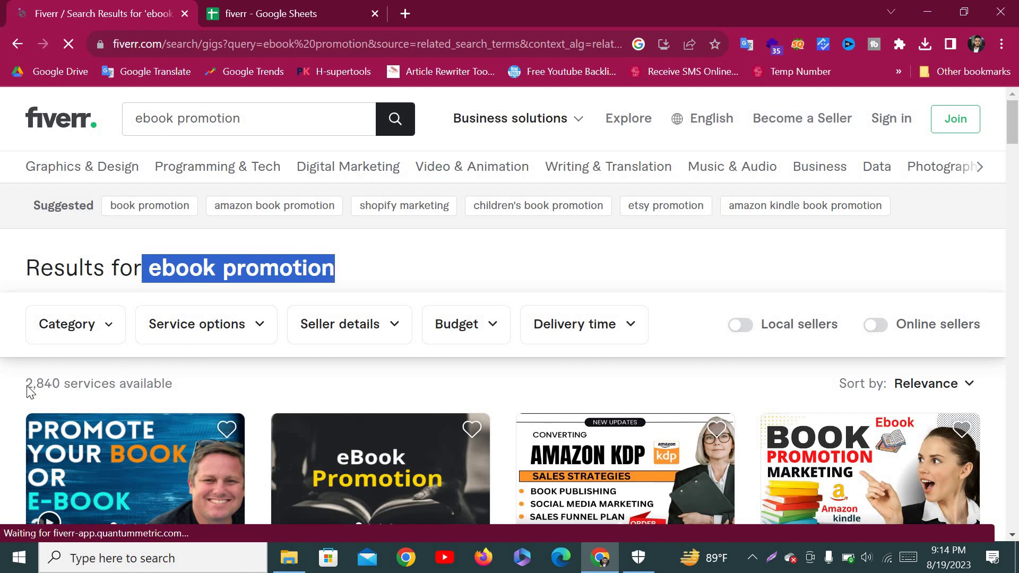
{"action": "scroll", "coordinate": [32, 377], "scroll_direction": "down", "scroll_amount": 1}
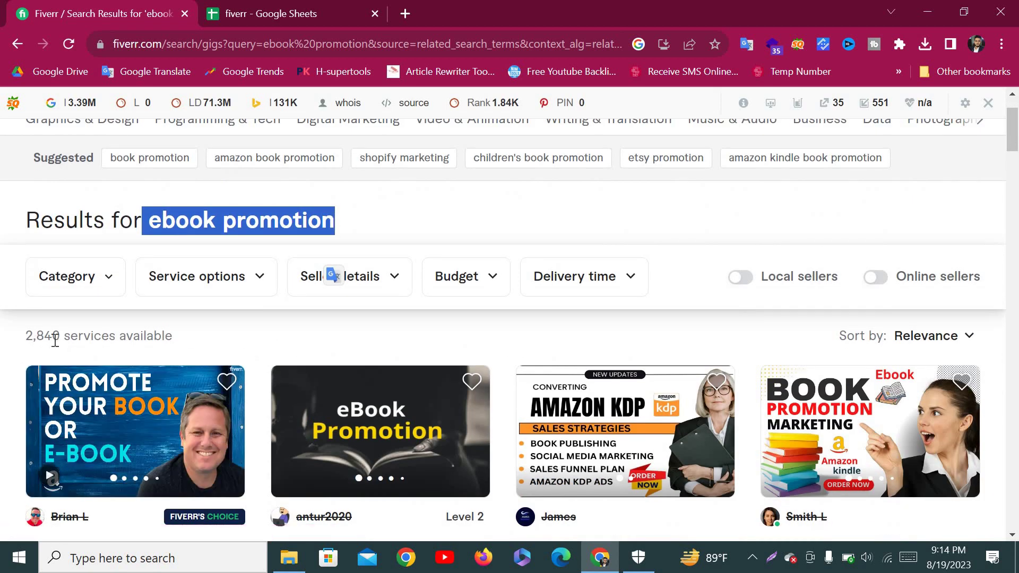
{"action": "left_click", "coordinate": [322, 7]}
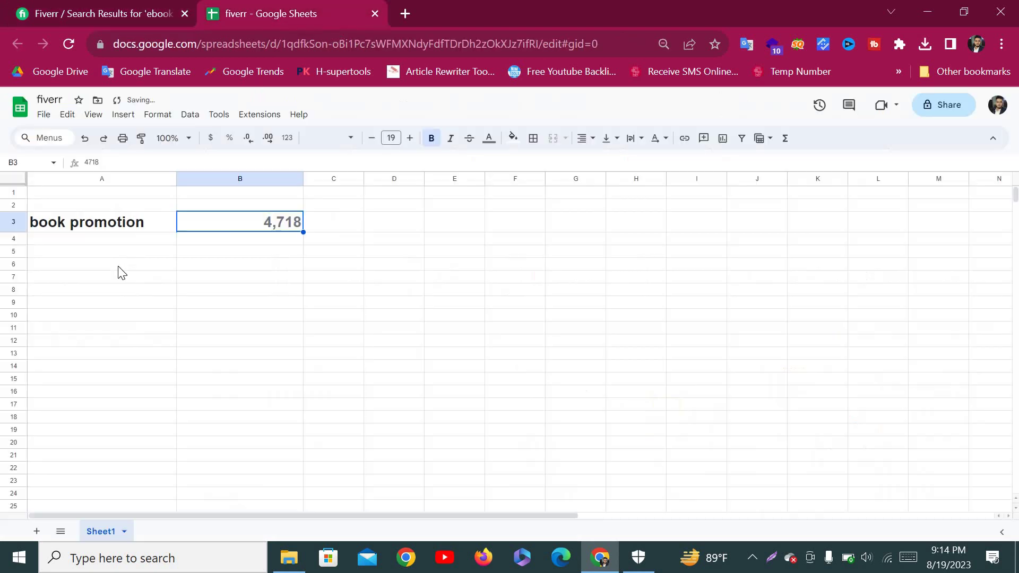
{"action": "left_click", "coordinate": [75, 248]}
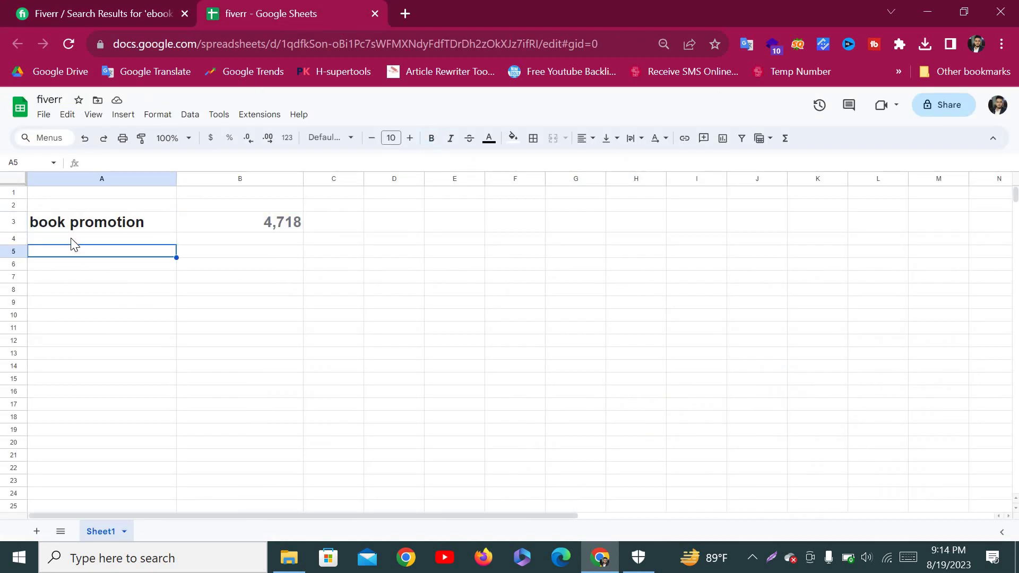
{"action": "left_click", "coordinate": [72, 240]}
{"action": "key", "text": "ctrl+v"}
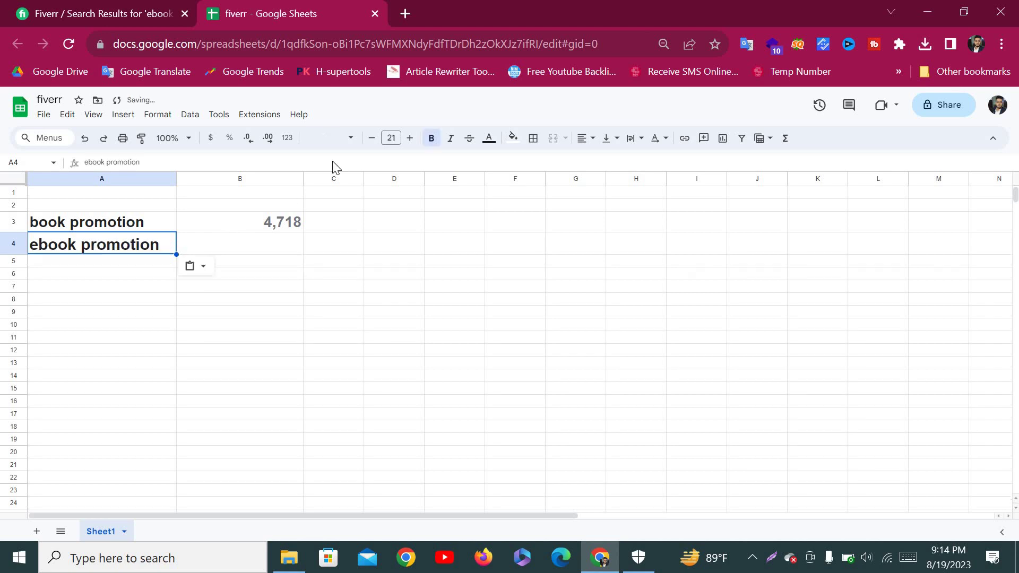
Copy the available-services count 2,840 for "ebook promotion" from Fiverr and paste it into cell B4.
{"action": "key", "text": "Tab"}
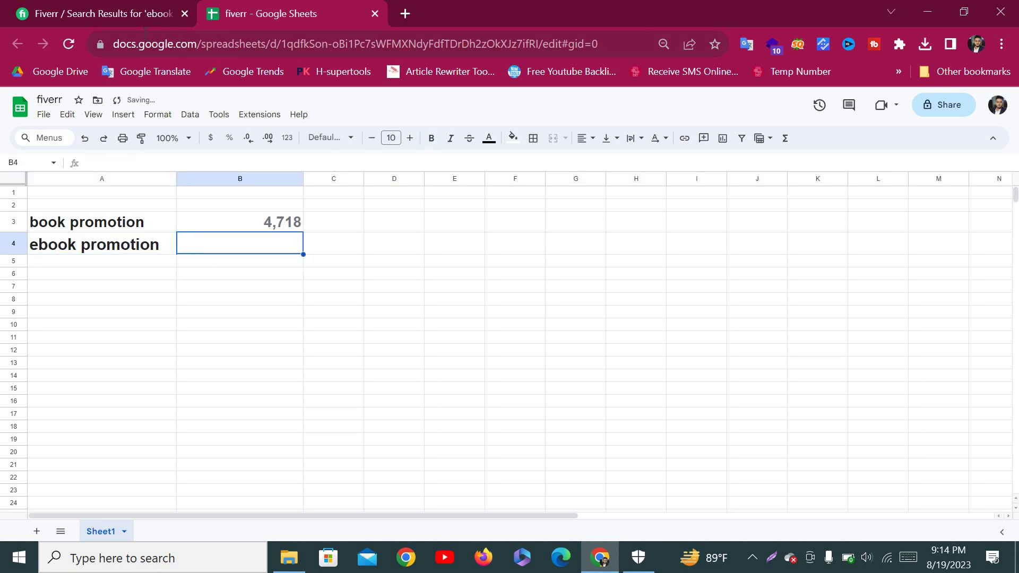
{"action": "left_click", "coordinate": [159, 14]}
{"action": "double_click", "coordinate": [61, 332]}
{"action": "key", "text": "ctrl+c"}
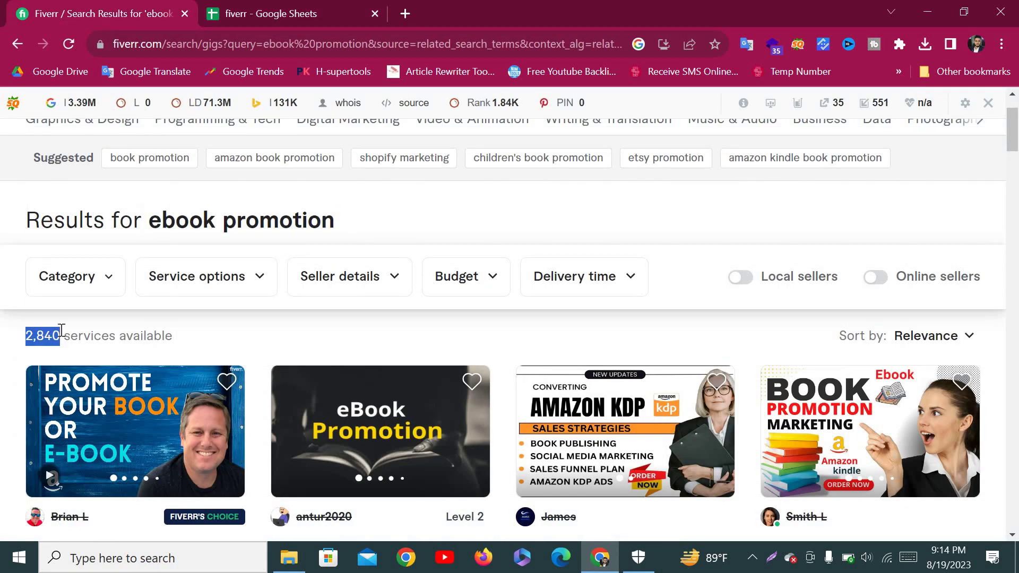
{"action": "left_click", "coordinate": [240, 15]}
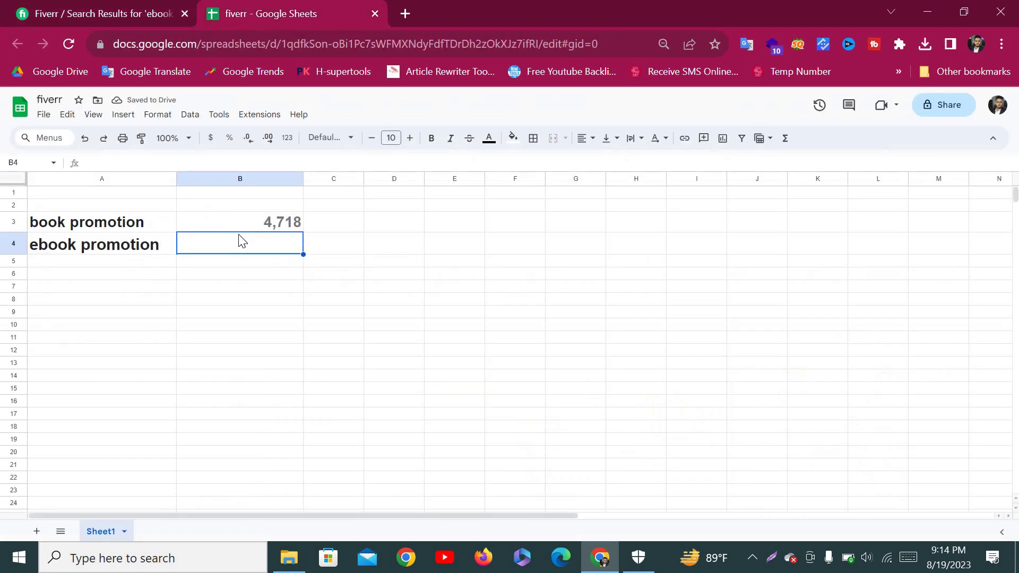
{"action": "key", "text": "ctrl+v"}
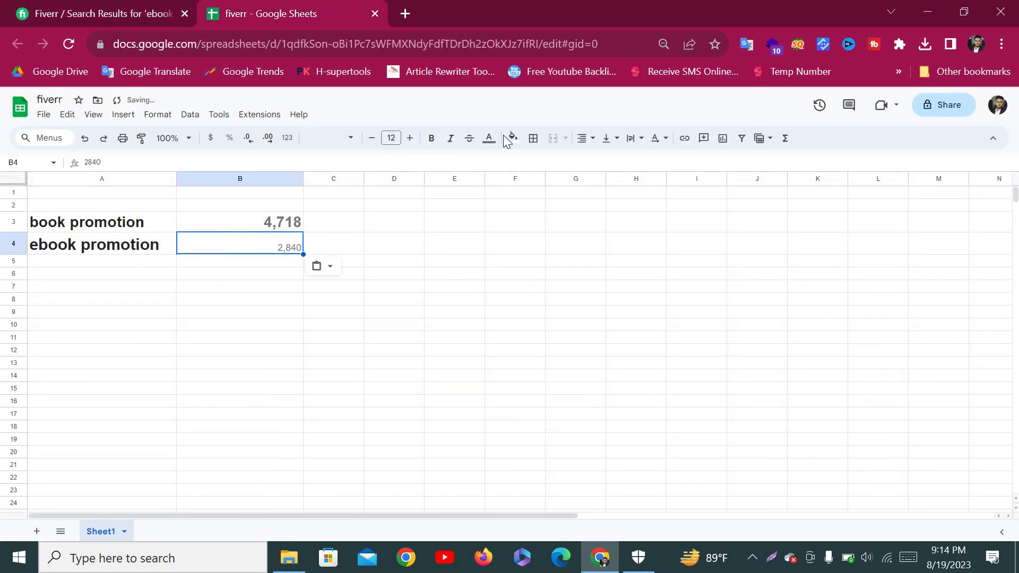
Increase the font size of the count in cell B4 to 20.
{"action": "left_click", "coordinate": [414, 140]}
{"action": "left_click", "coordinate": [414, 139]}
{"action": "left_click", "coordinate": [415, 139]}
{"action": "left_click", "coordinate": [414, 139]}
{"action": "left_click", "coordinate": [415, 139]}
{"action": "left_click", "coordinate": [414, 139]}
{"action": "left_click", "coordinate": [414, 139]}
{"action": "left_click", "coordinate": [414, 139]}
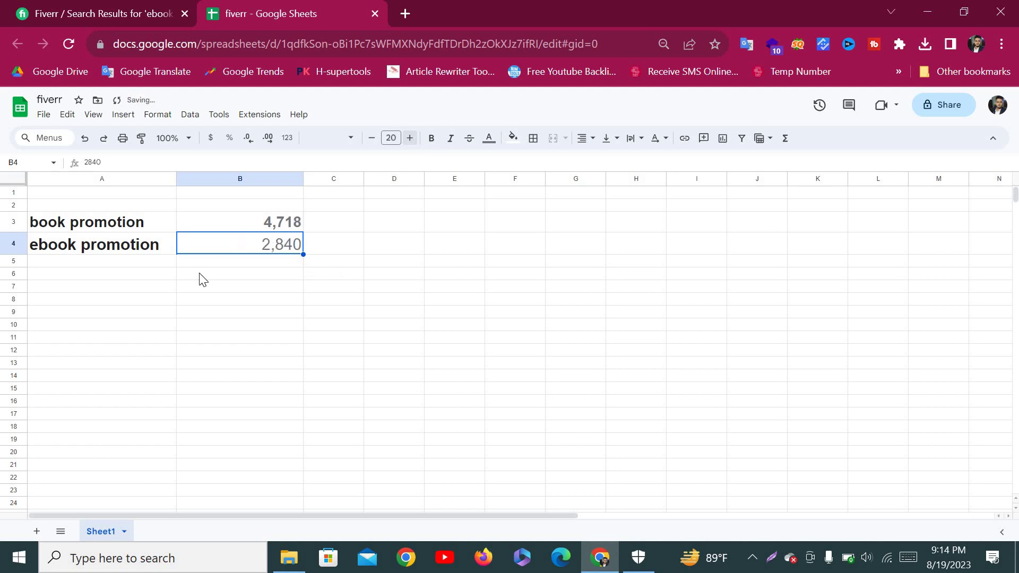
Select cell A5 for the next keyword, return to Fiverr and open the suggested search "amazon book promotion".
{"action": "left_click", "coordinate": [56, 264]}
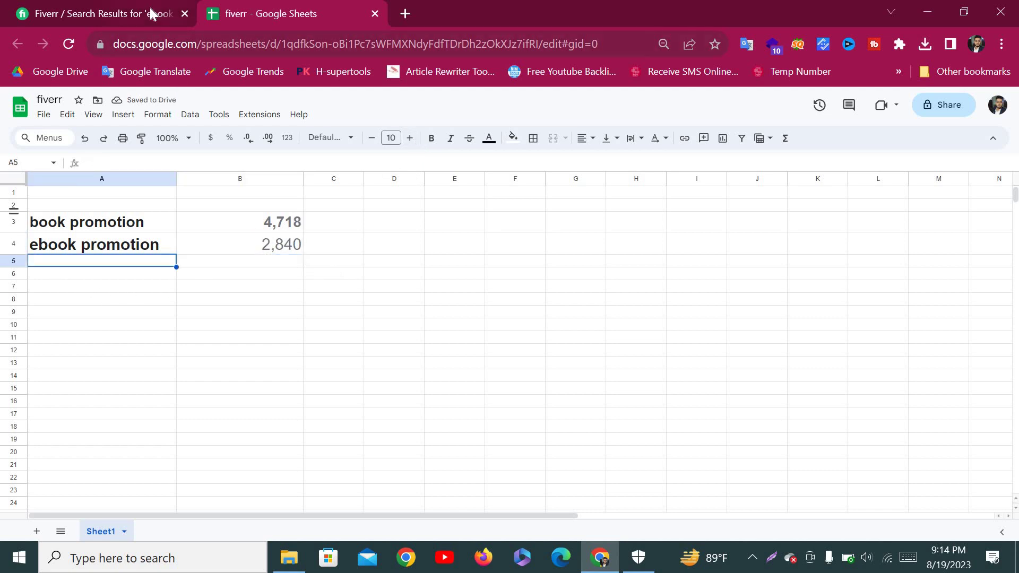
{"action": "left_click", "coordinate": [150, 10]}
{"action": "scroll", "coordinate": [154, 321], "scroll_direction": "up", "scroll_amount": 2}
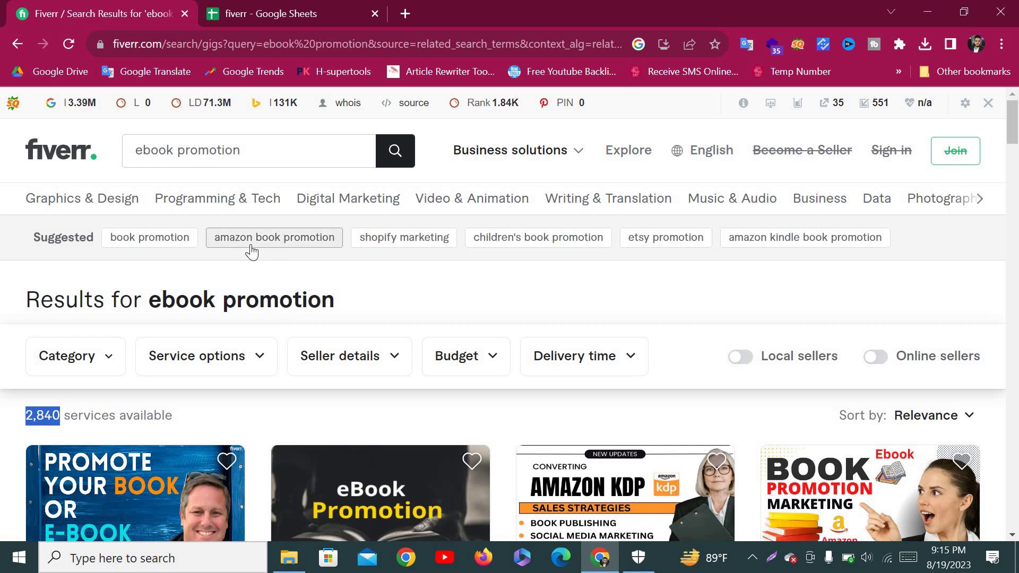
{"action": "left_click", "coordinate": [300, 246]}
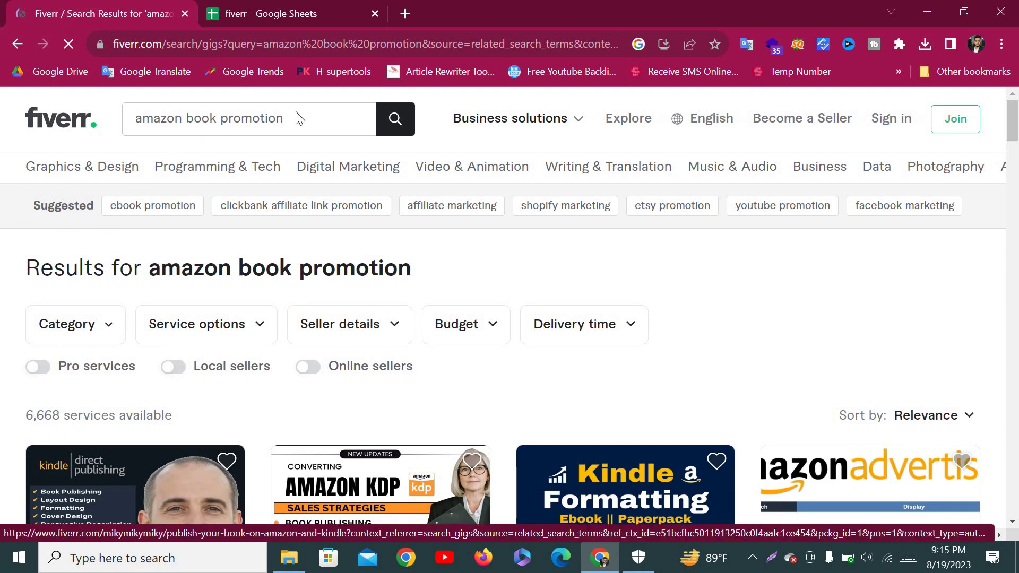
Copy the keyword "amazon book promotion" from the results heading into cell A5 and widen column A to fit it.
{"action": "left_click_drag", "start_coordinate": [427, 273], "coordinate": [150, 289]}
{"action": "key", "text": "ctrl+c"}
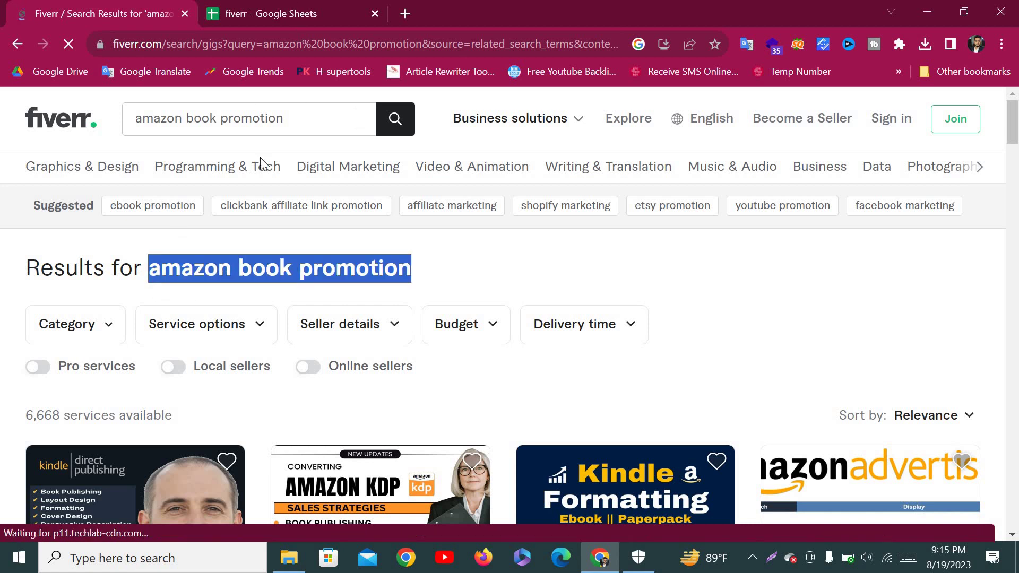
{"action": "key", "text": "ctrl+Tab"}
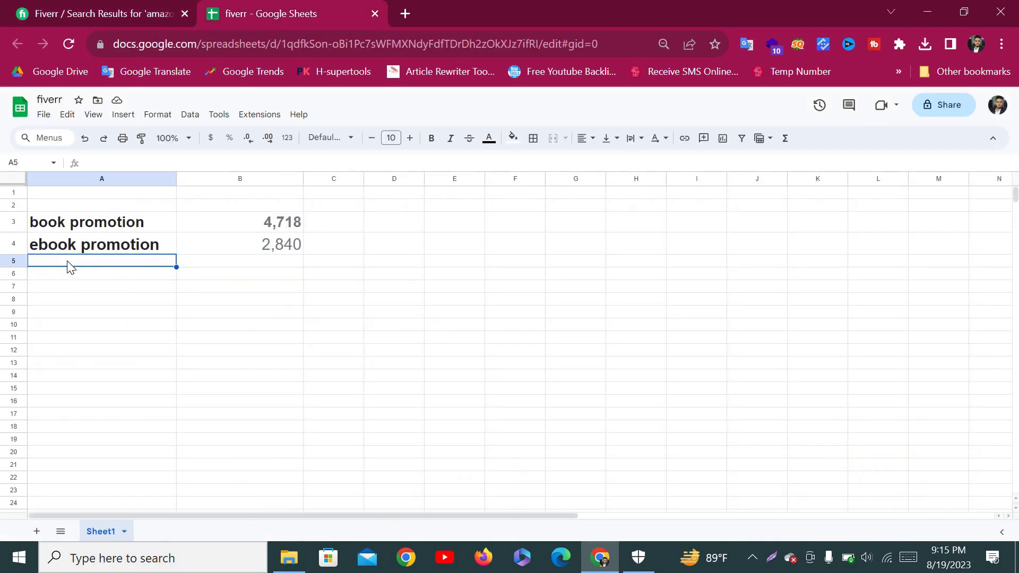
{"action": "key", "text": "ctrl+v"}
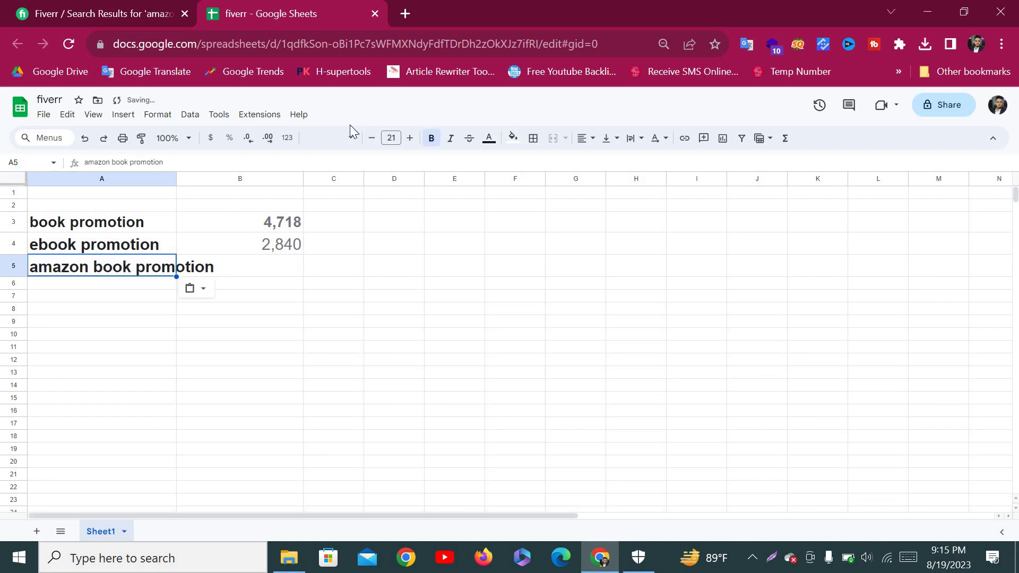
{"action": "left_click_drag", "start_coordinate": [177, 179], "coordinate": [353, 193]}
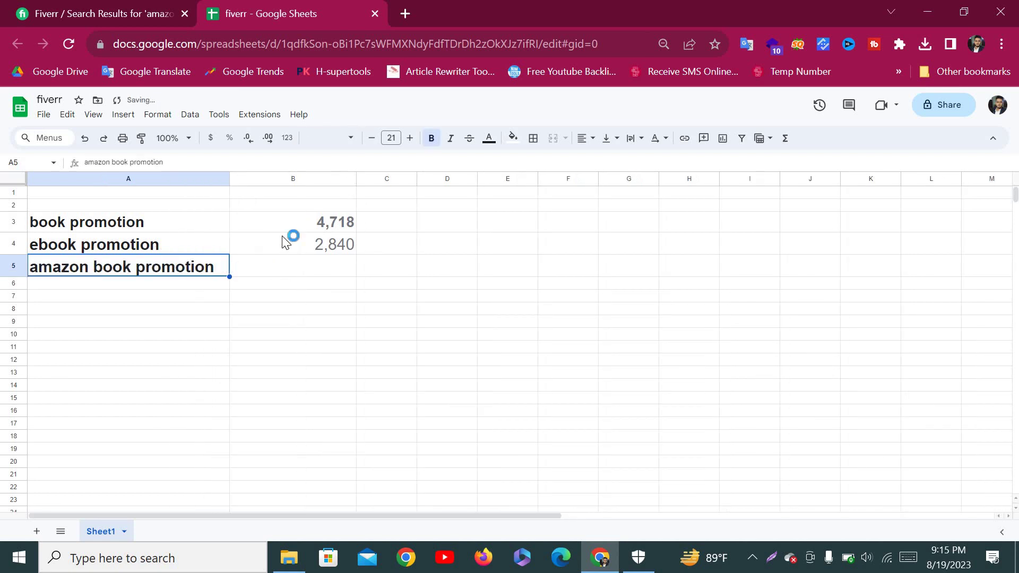
Copy the available-services count 6,668 for "amazon book promotion" into cell B5 and enlarge its font.
{"action": "key", "text": "ctrl+Tab"}
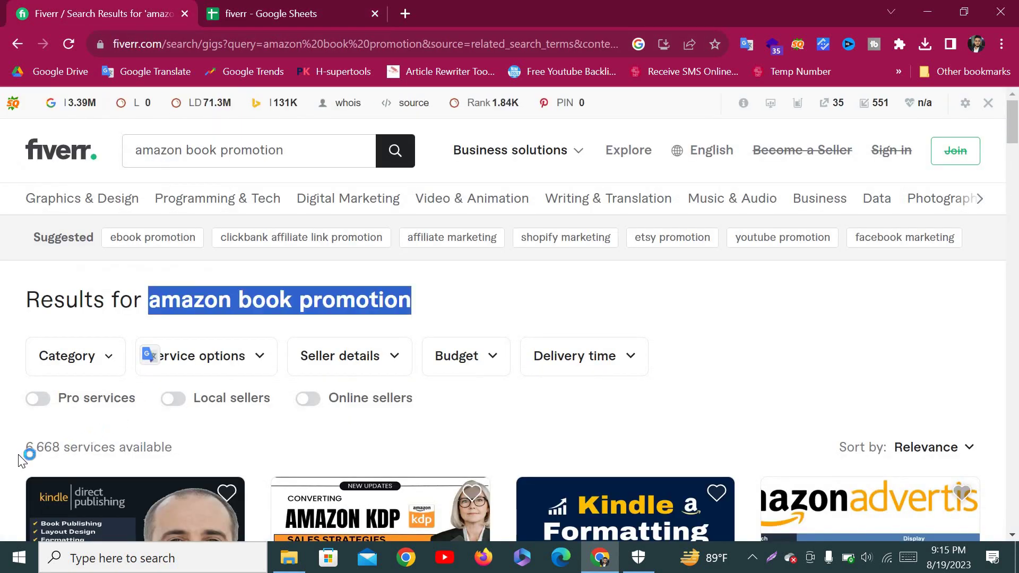
{"action": "double_click", "coordinate": [63, 447]}
{"action": "key", "text": "ctrl+c"}
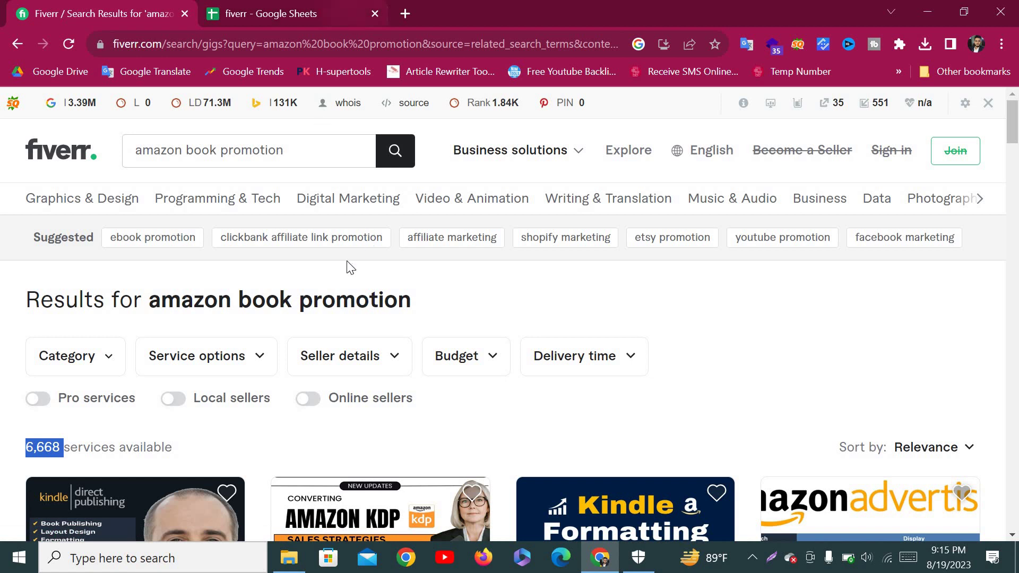
{"action": "key", "text": "ctrl+Tab"}
{"action": "key", "text": "Right"}
{"action": "key", "text": "ctrl+v"}
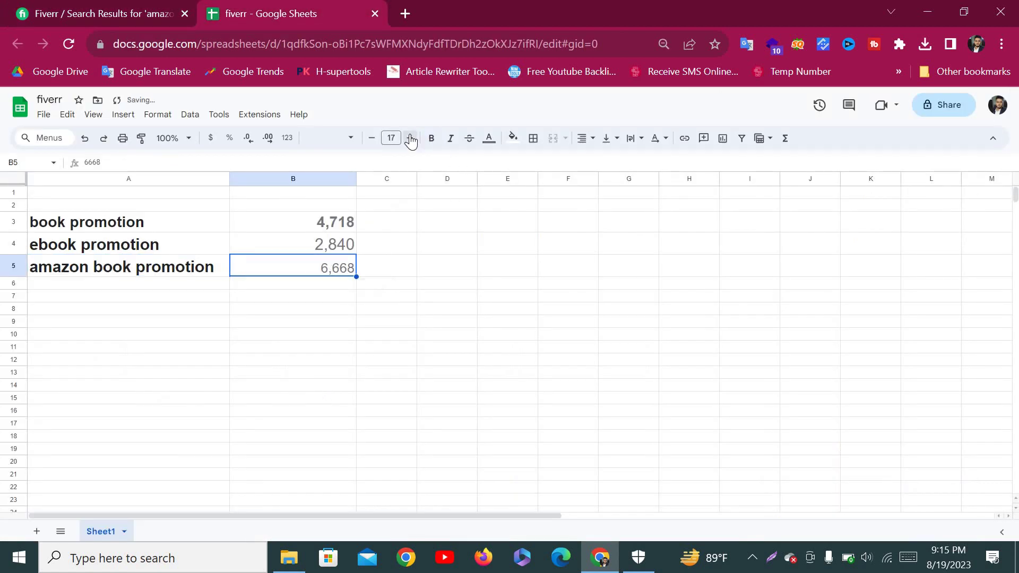
Return to the "amazon book promotion" results on Fiverr and review the related searches and the search field's keyword suggestions.
{"action": "left_click", "coordinate": [144, 13]}
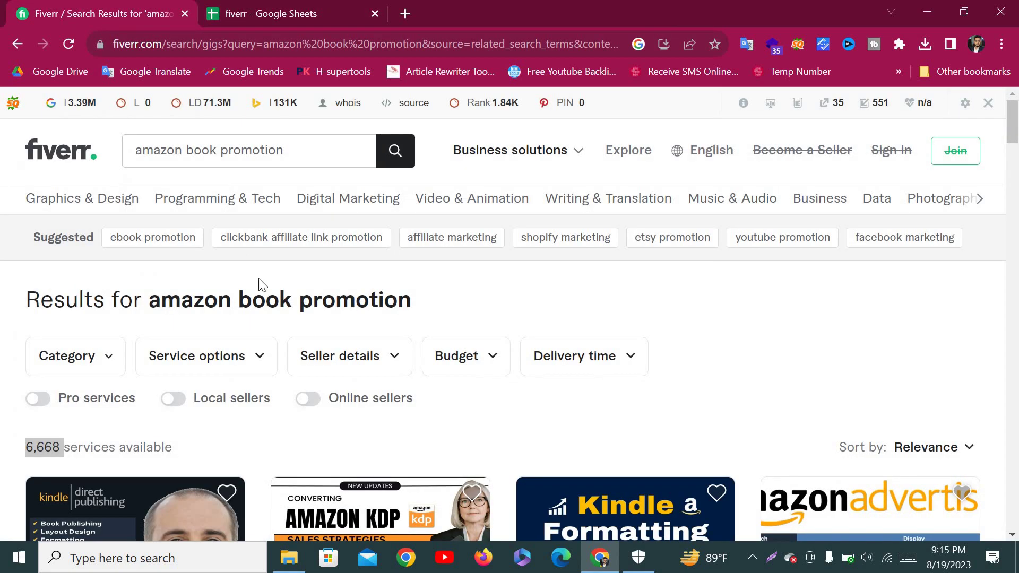
{"action": "mouse_move", "coordinate": [246, 208]}
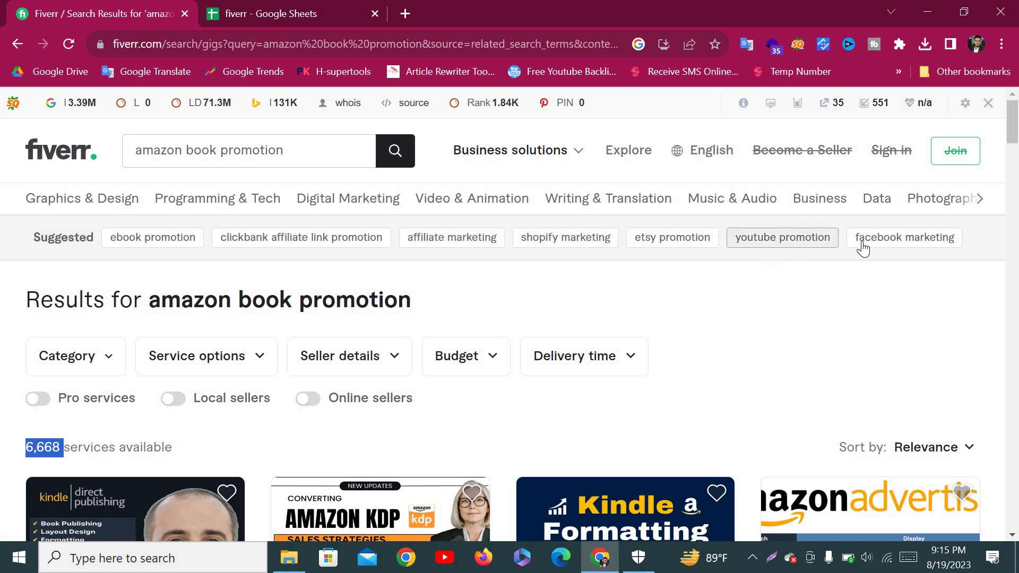
{"action": "scroll", "coordinate": [341, 321], "scroll_direction": "down", "scroll_amount": 3}
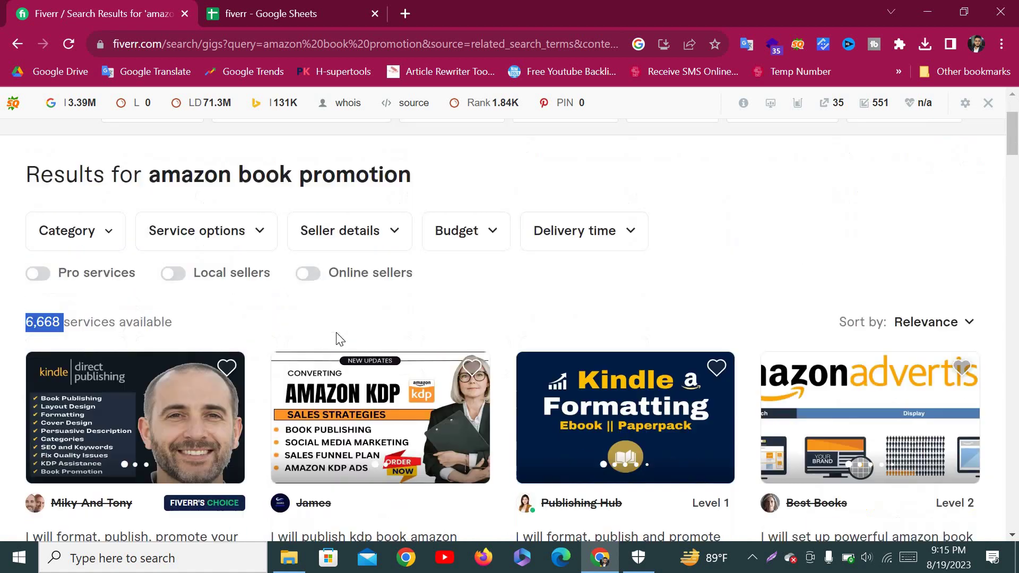
{"action": "scroll", "coordinate": [337, 336], "scroll_direction": "up", "scroll_amount": 3}
{"action": "left_click", "coordinate": [290, 150]}
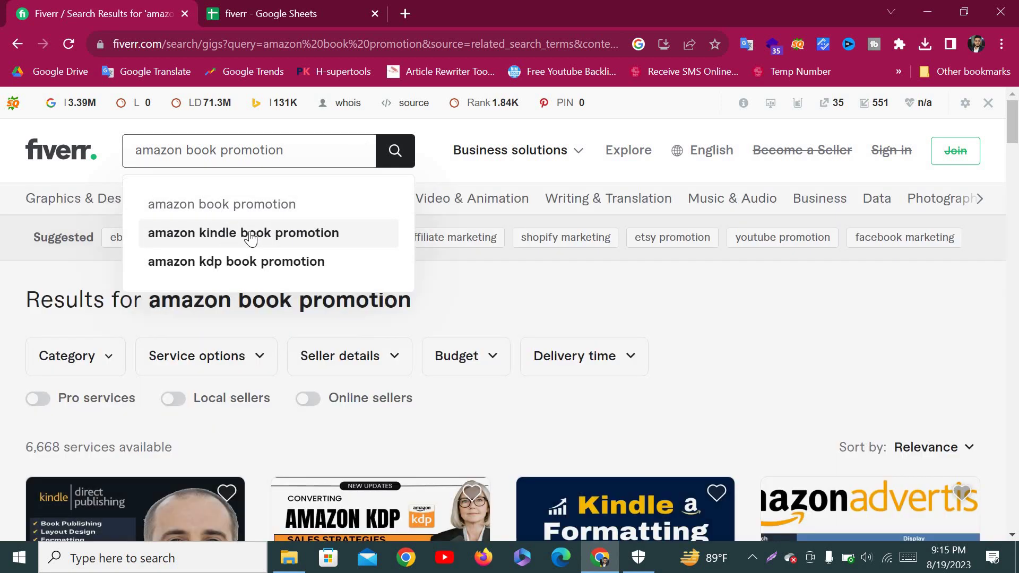
Open the suggested search "amazon kindle book promotion" on Fiverr and copy that keyword from the search field into cell A6.
{"action": "left_click", "coordinate": [247, 235]}
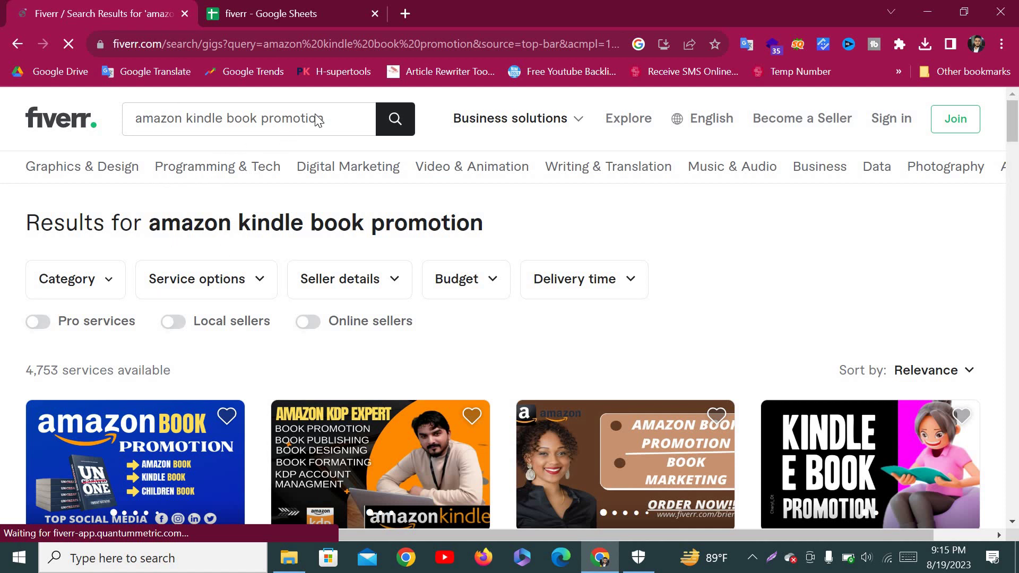
{"action": "left_click", "coordinate": [338, 119]}
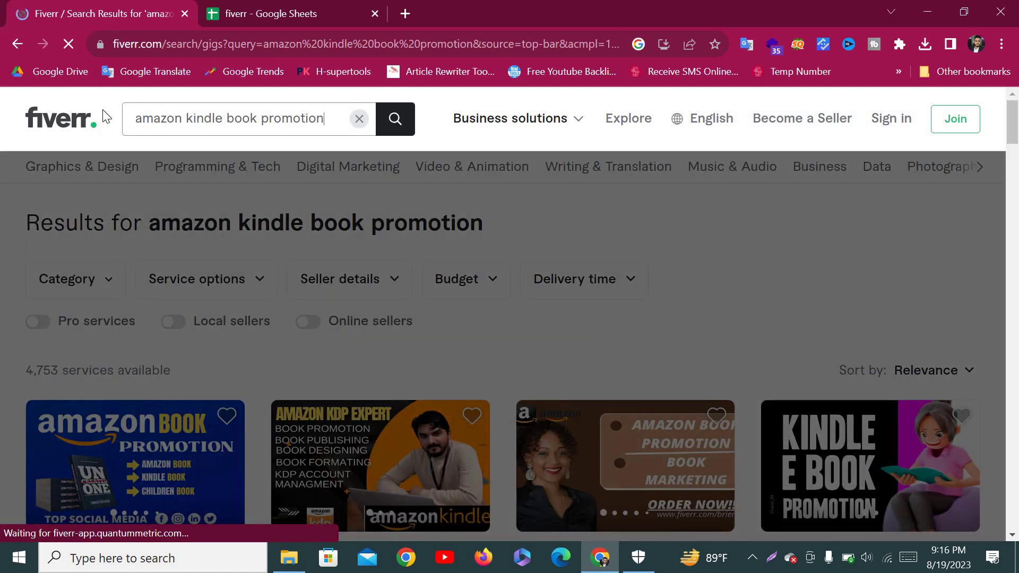
{"action": "key", "text": "ctrl+a"}
{"action": "key", "text": "ctrl+c"}
{"action": "left_click", "coordinate": [325, 7]}
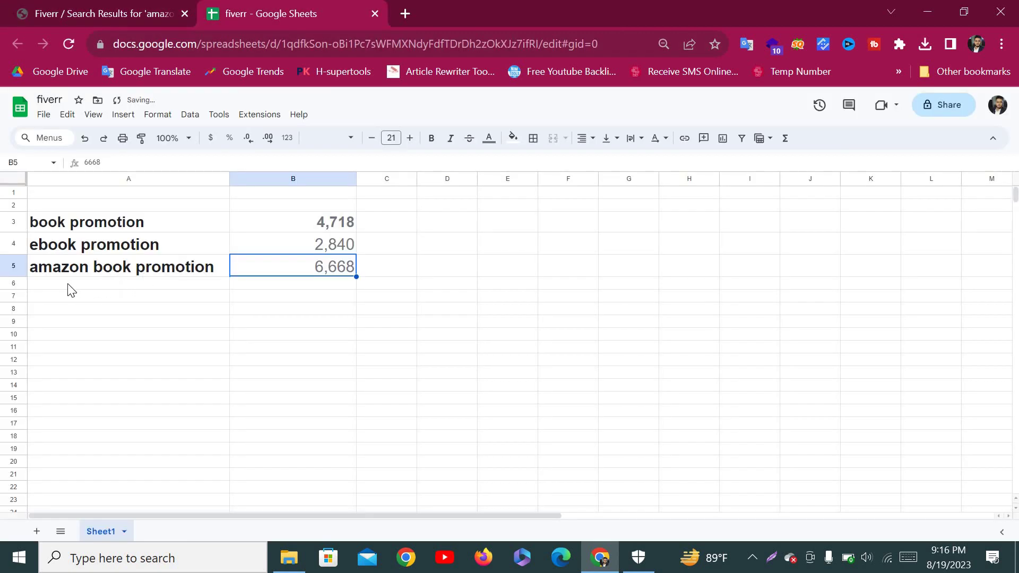
{"action": "left_click", "coordinate": [71, 290]}
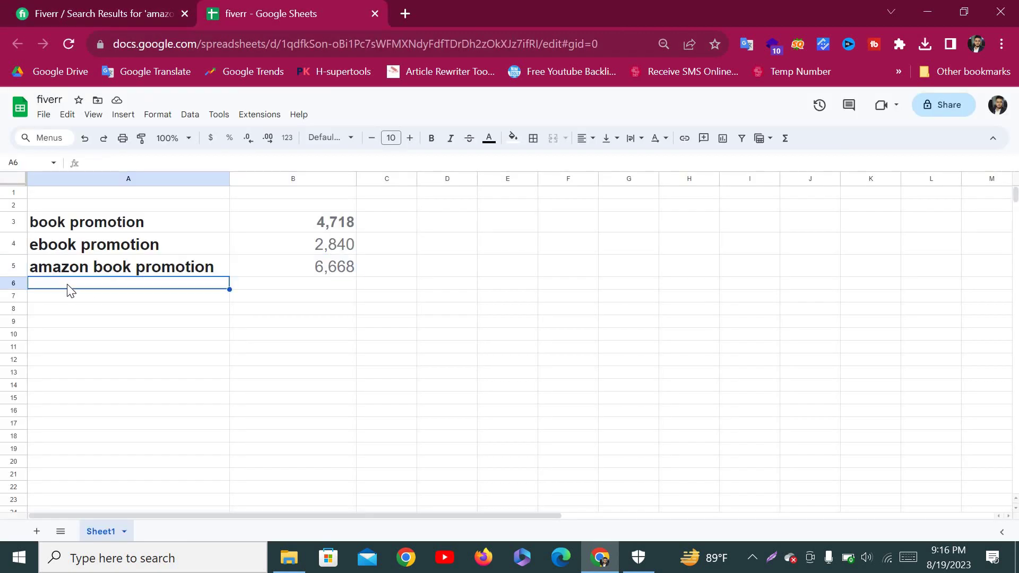
{"action": "key", "text": "ctrl+v"}
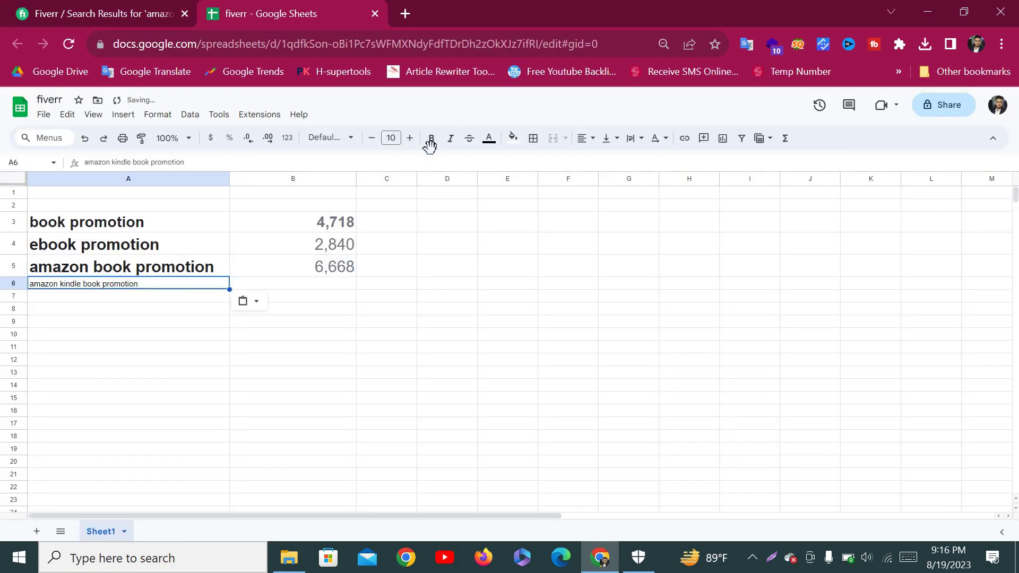
Enlarge the font of the keyword "amazon kindle book promotion" in cell A6.
{"action": "left_click", "coordinate": [410, 138]}
{"action": "left_click", "coordinate": [409, 138]}
{"action": "left_click", "coordinate": [409, 138]}
{"action": "left_click", "coordinate": [410, 138]}
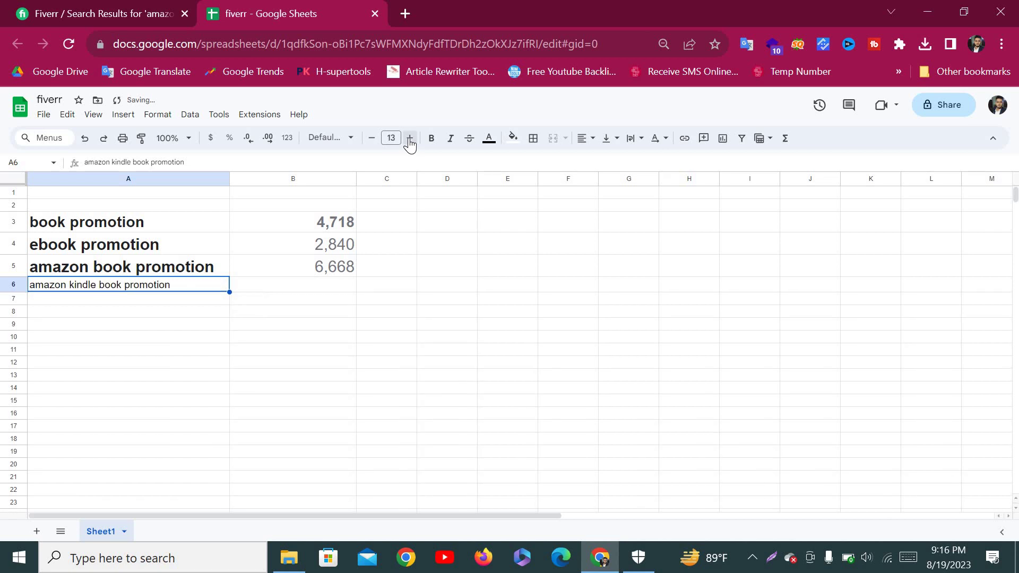
{"action": "left_click", "coordinate": [410, 138]}
{"action": "left_click", "coordinate": [410, 138]}
{"action": "left_click", "coordinate": [409, 138]}
{"action": "left_click", "coordinate": [410, 138]}
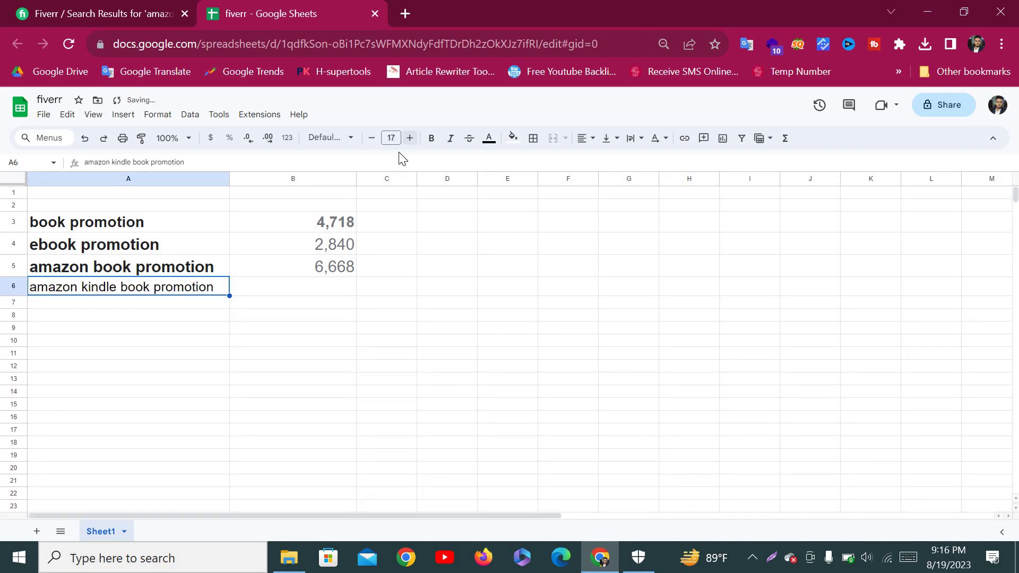
Copy the available-services count 4,753 for "amazon kindle book promotion" from Fiverr into cell B6 and set its font size to 20.
{"action": "left_click", "coordinate": [271, 288]}
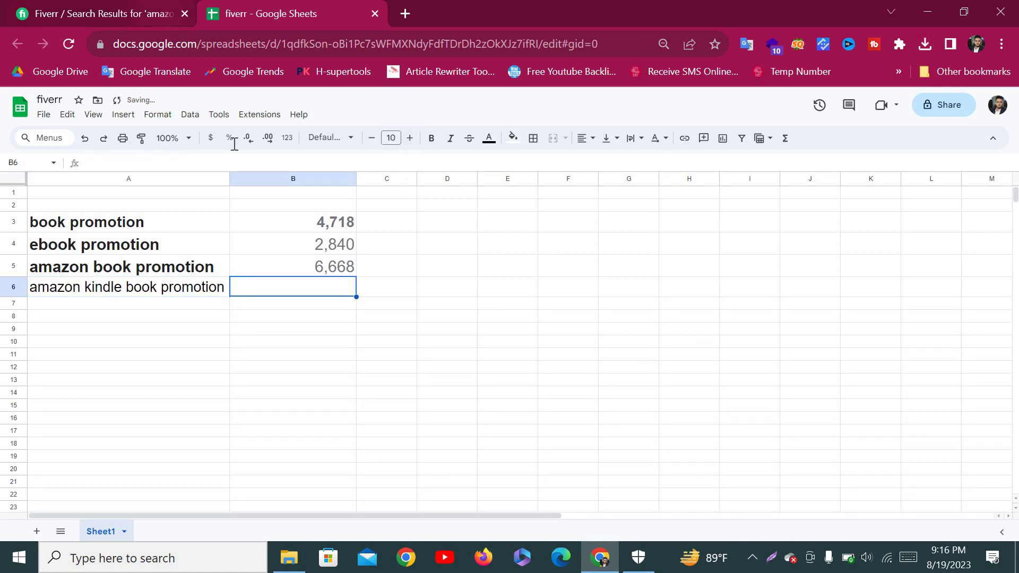
{"action": "key", "text": "ctrl+1"}
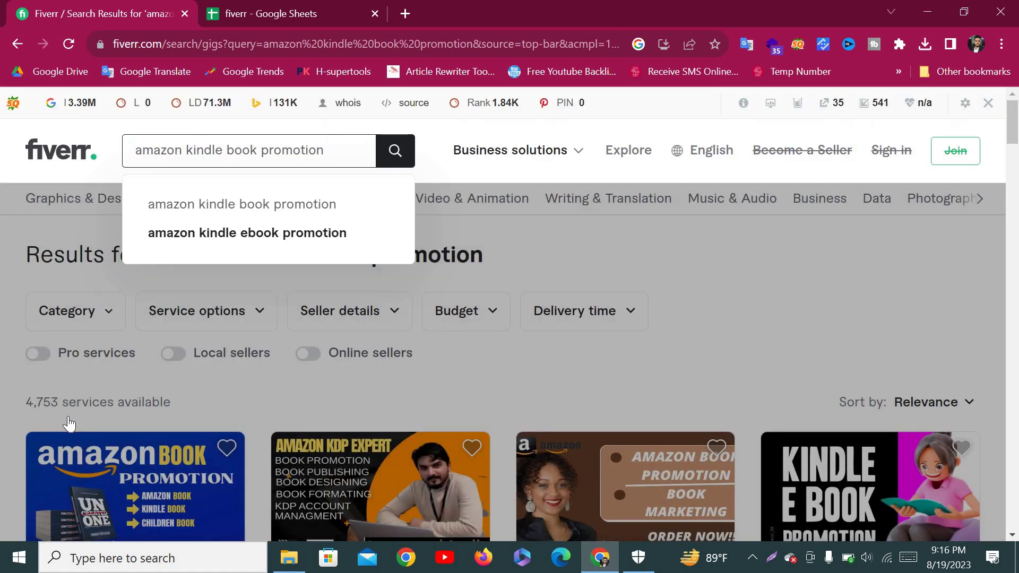
{"action": "left_click", "coordinate": [39, 403]}
{"action": "left_click_drag", "start_coordinate": [25, 402], "coordinate": [60, 403]}
{"action": "key", "text": "ctrl+c"}
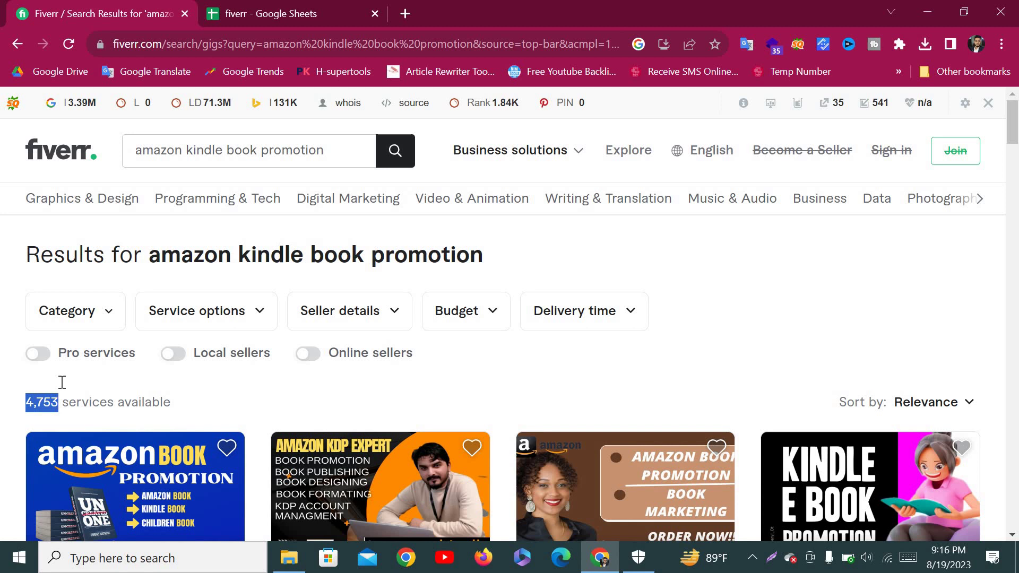
{"action": "left_click", "coordinate": [289, 13]}
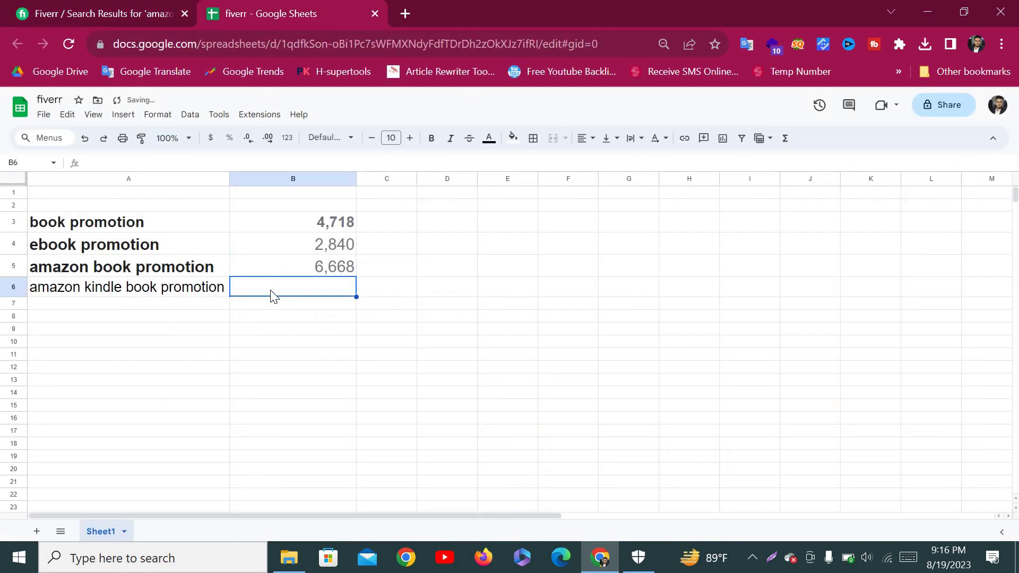
{"action": "key", "text": "ctrl+v"}
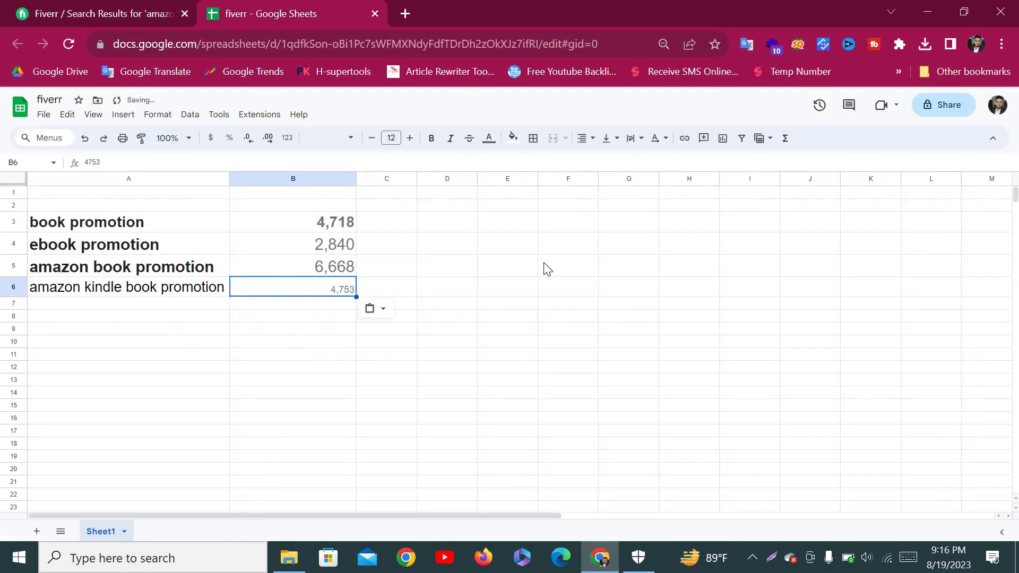
{"action": "left_click", "coordinate": [408, 139]}
{"action": "left_click", "coordinate": [410, 138]}
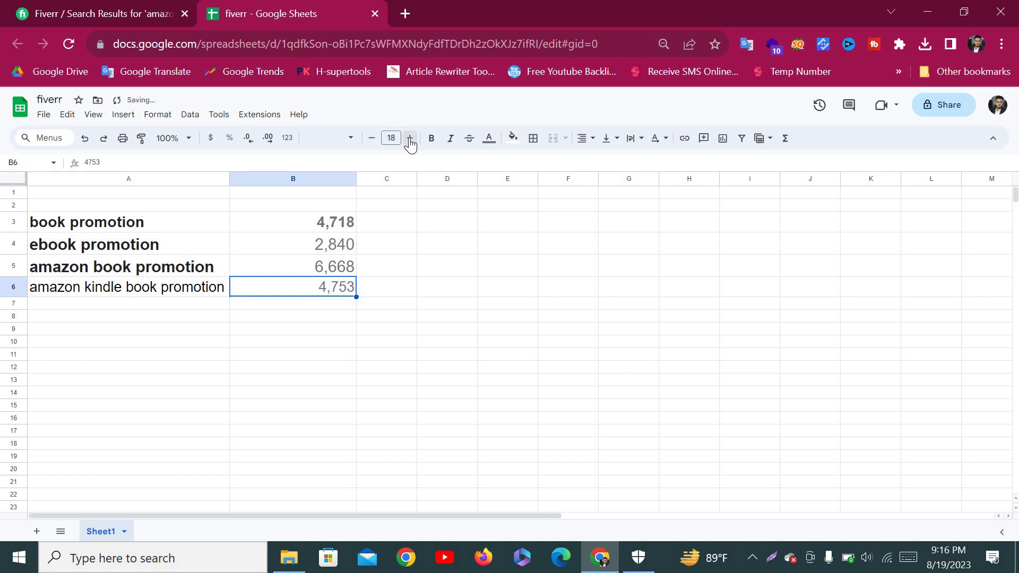
{"action": "left_click", "coordinate": [410, 139]}
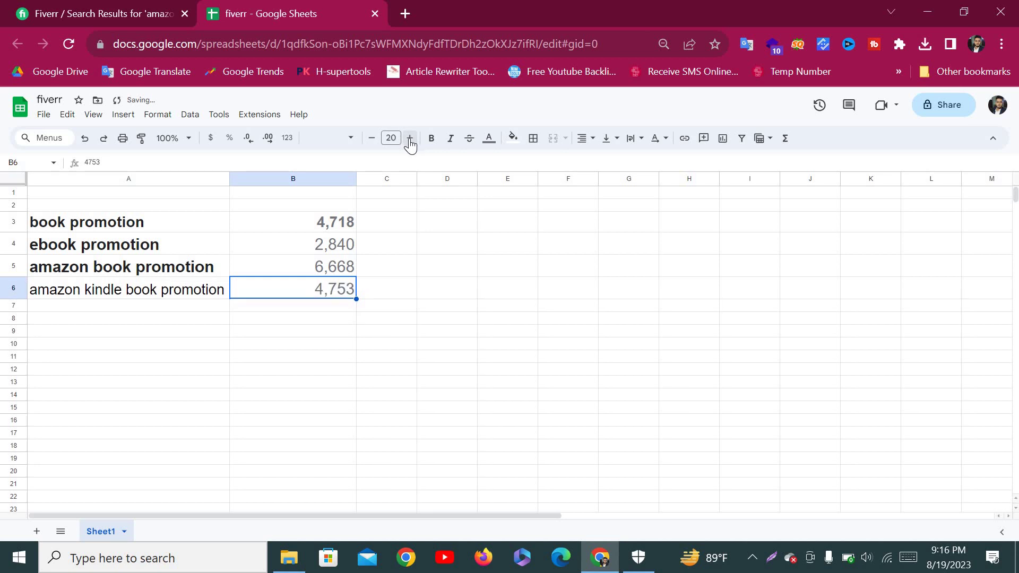
Review the "amazon kindle book promotion" gig results on Fiverr and compare them with the keyword counts recorded in the sheet.
{"action": "left_click", "coordinate": [128, 16]}
{"action": "scroll", "coordinate": [489, 361], "scroll_direction": "down", "scroll_amount": 4}
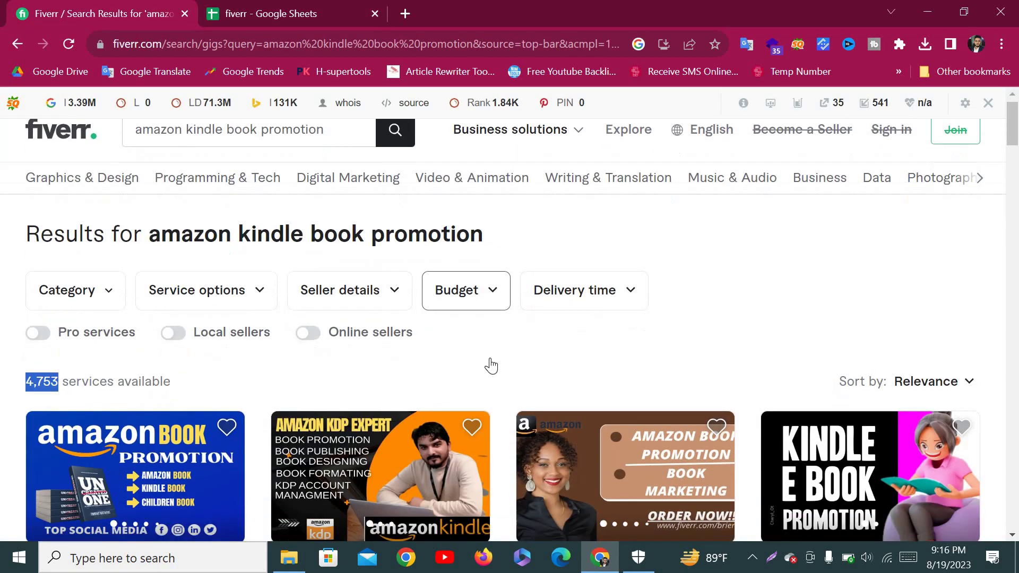
{"action": "scroll", "coordinate": [257, 184], "scroll_direction": "up", "scroll_amount": 4}
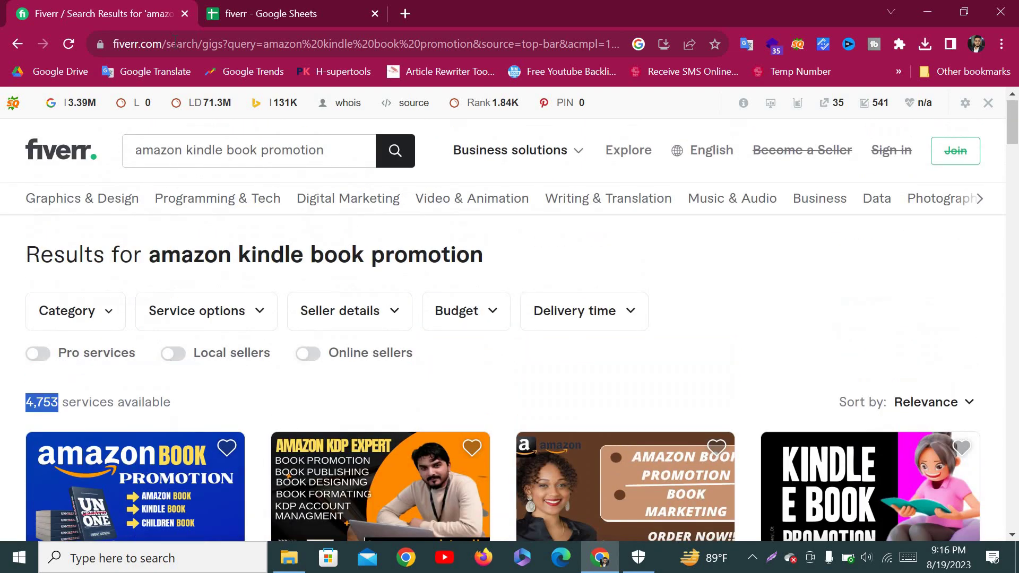
{"action": "scroll", "coordinate": [523, 350], "scroll_direction": "down", "scroll_amount": 3}
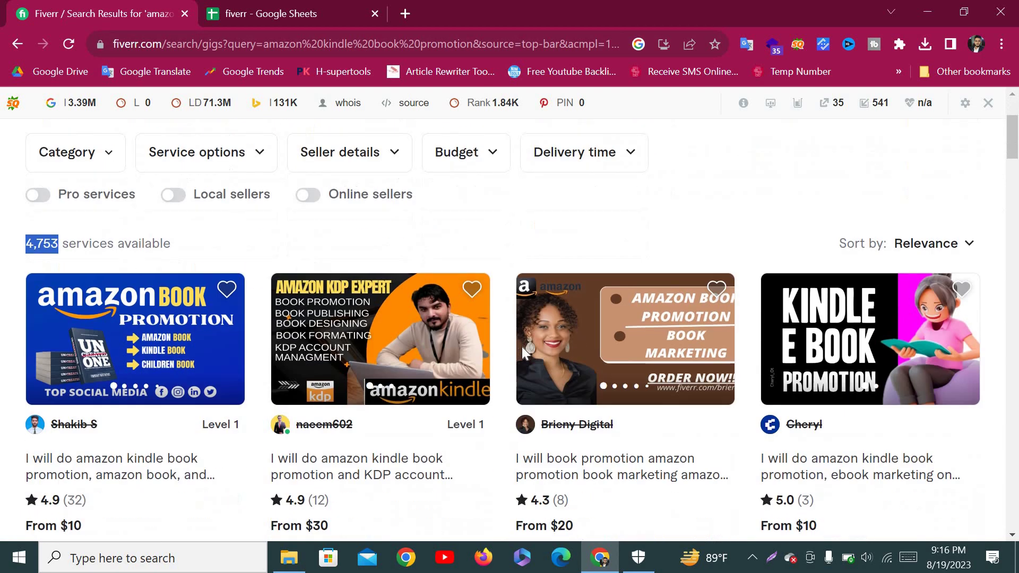
{"action": "scroll", "coordinate": [522, 346], "scroll_direction": "down", "scroll_amount": 1}
{"action": "scroll", "coordinate": [526, 350], "scroll_direction": "up", "scroll_amount": 4}
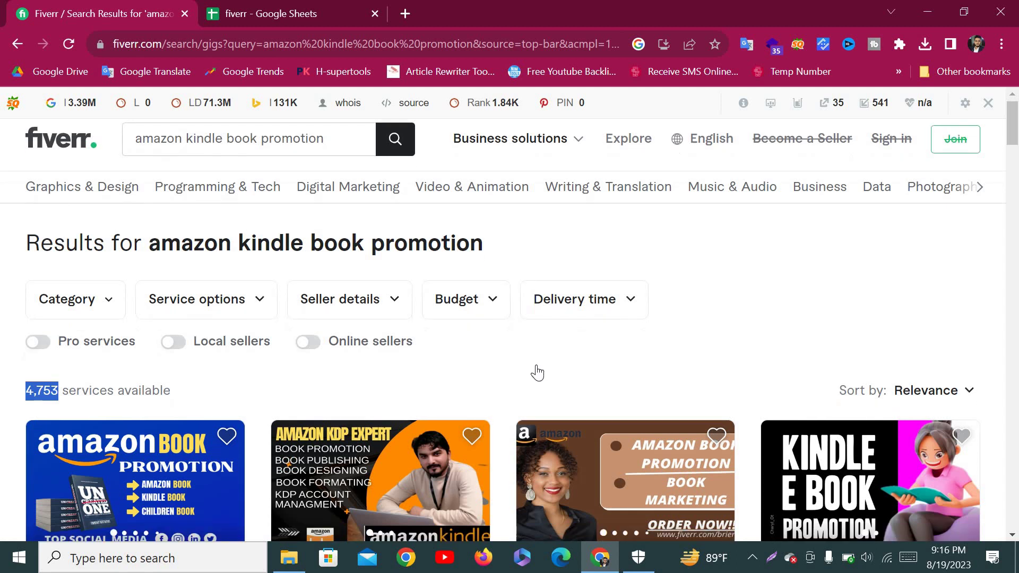
{"action": "scroll", "coordinate": [537, 374], "scroll_direction": "down", "scroll_amount": 5}
{"action": "scroll", "coordinate": [272, 140], "scroll_direction": "up", "scroll_amount": 4}
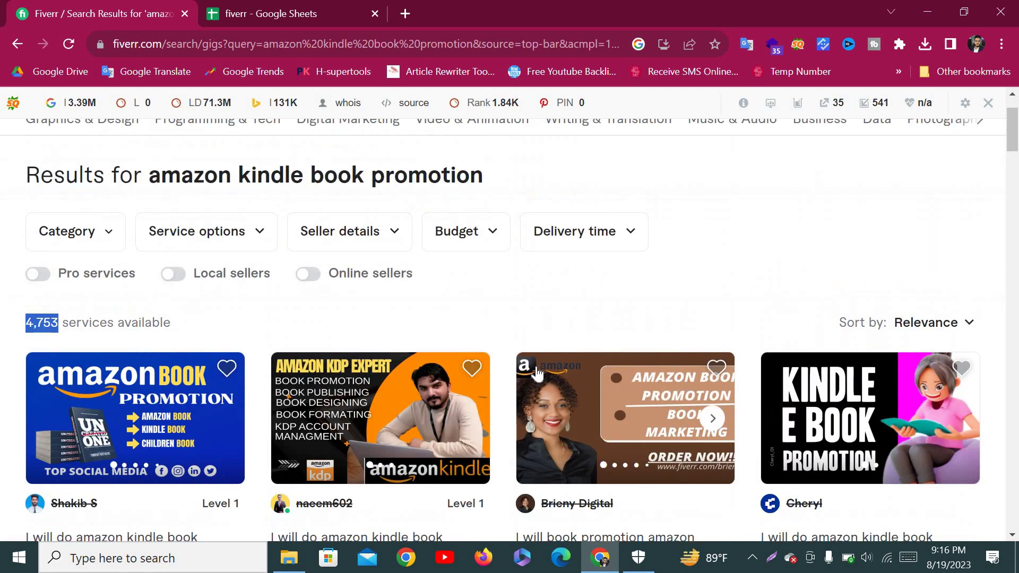
{"action": "left_click", "coordinate": [290, 8]}
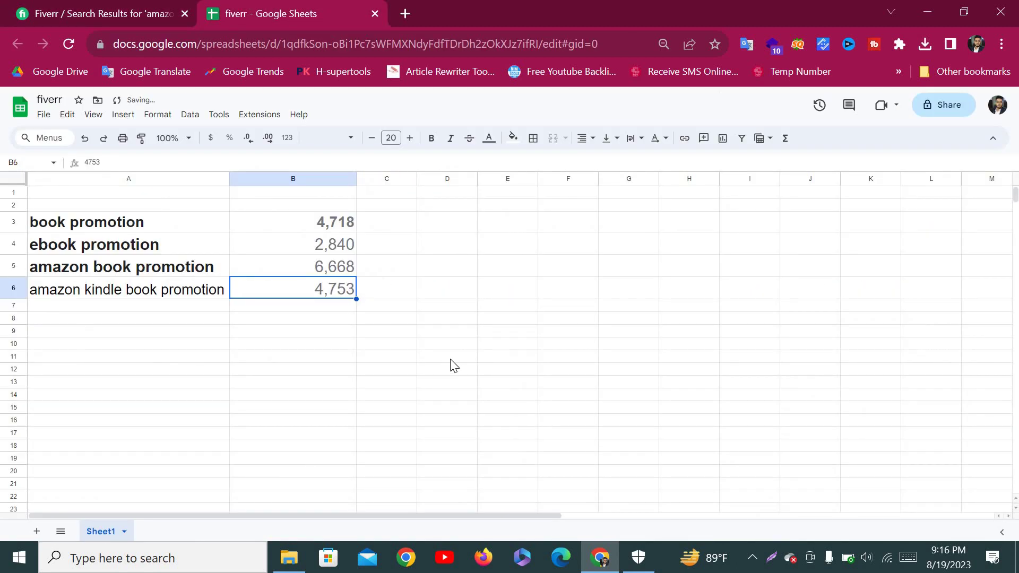
{"action": "scroll", "coordinate": [452, 366], "scroll_direction": "down", "scroll_amount": 2}
{"action": "scroll", "coordinate": [347, 416], "scroll_direction": "up", "scroll_amount": 2}
Return to Fiverr and open the suggested search "amazon kindle ebook promotion".
{"action": "left_click", "coordinate": [127, 21]}
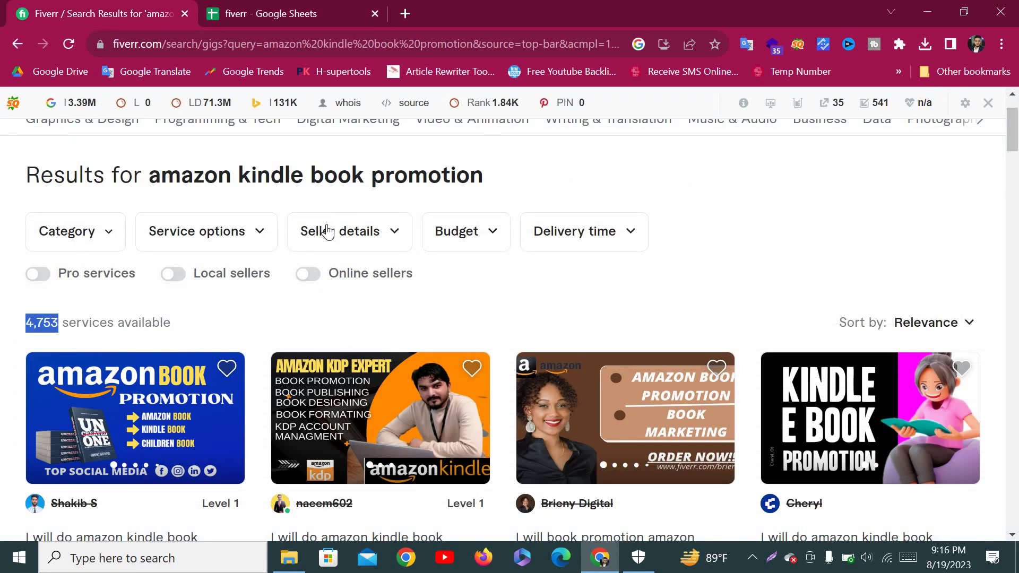
{"action": "scroll", "coordinate": [323, 225], "scroll_direction": "up", "scroll_amount": 1}
{"action": "left_click", "coordinate": [329, 151]}
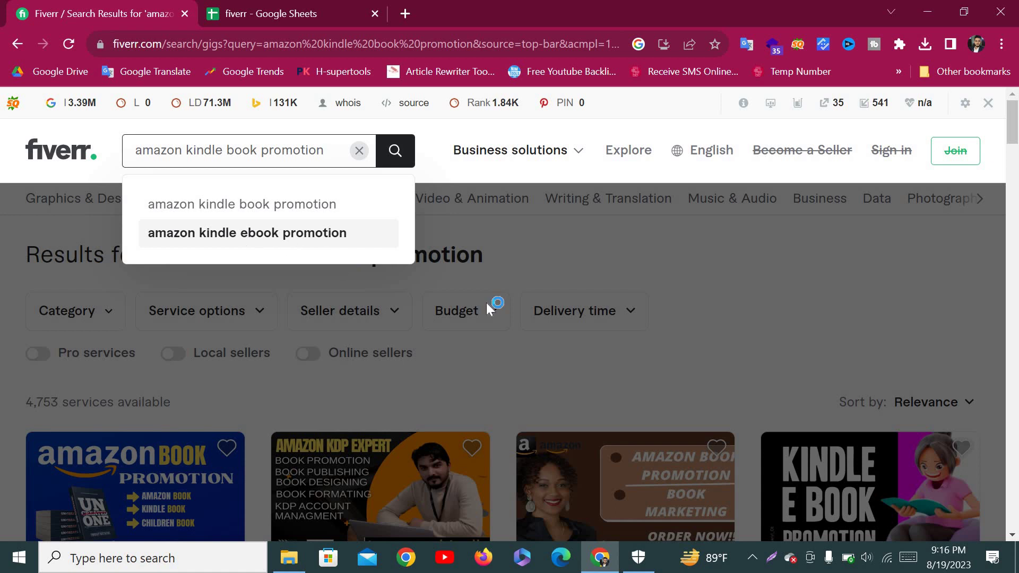
{"action": "left_click", "coordinate": [501, 276]}
{"action": "left_click", "coordinate": [228, 233]}
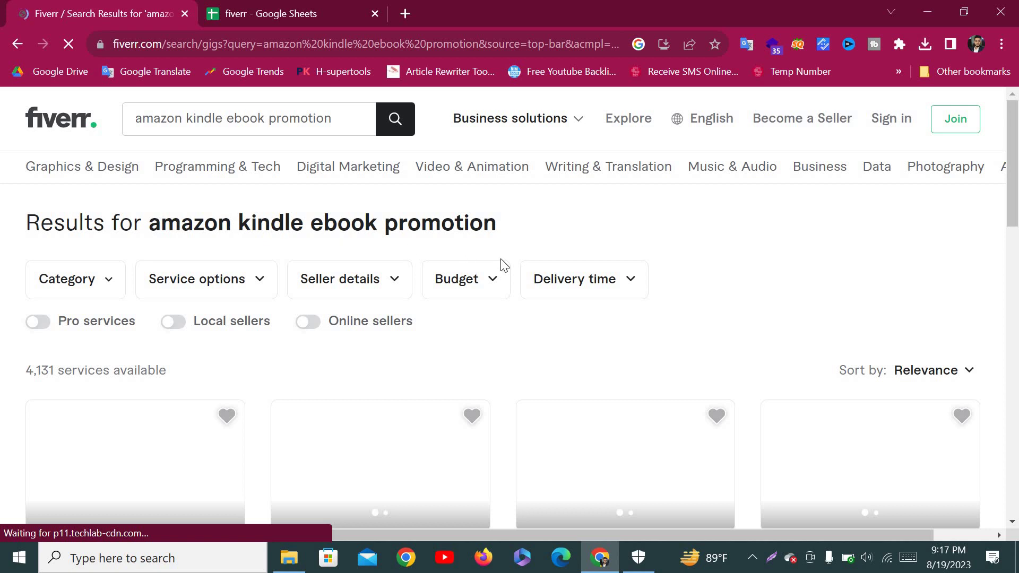
Try to copy the keyword "amazon kindle ebook promotion" from the results heading into cell A7.
{"action": "left_click_drag", "start_coordinate": [504, 265], "coordinate": [531, 269]}
{"action": "key", "text": "ctrl+c"}
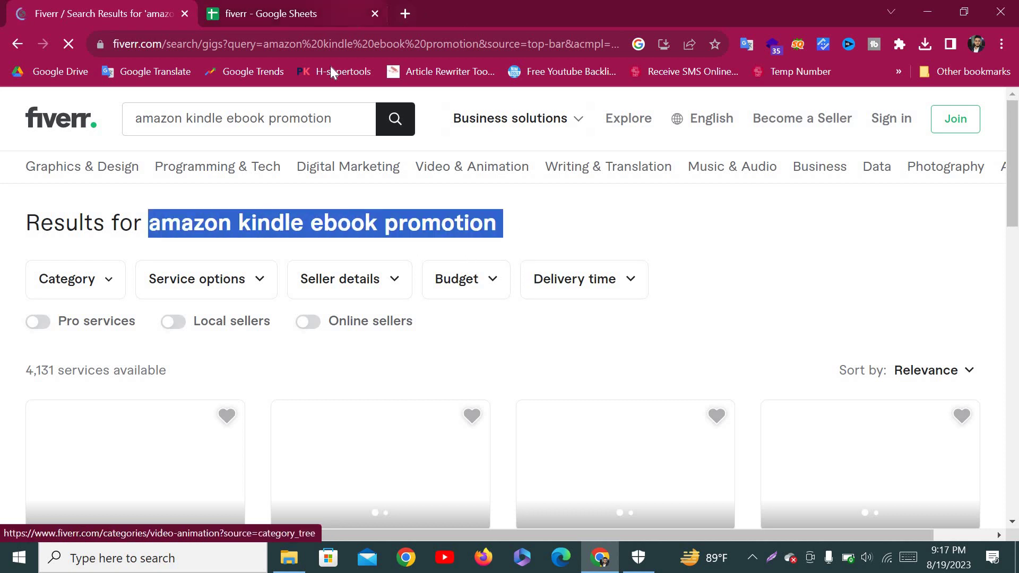
{"action": "key", "text": "ctrl+Tab"}
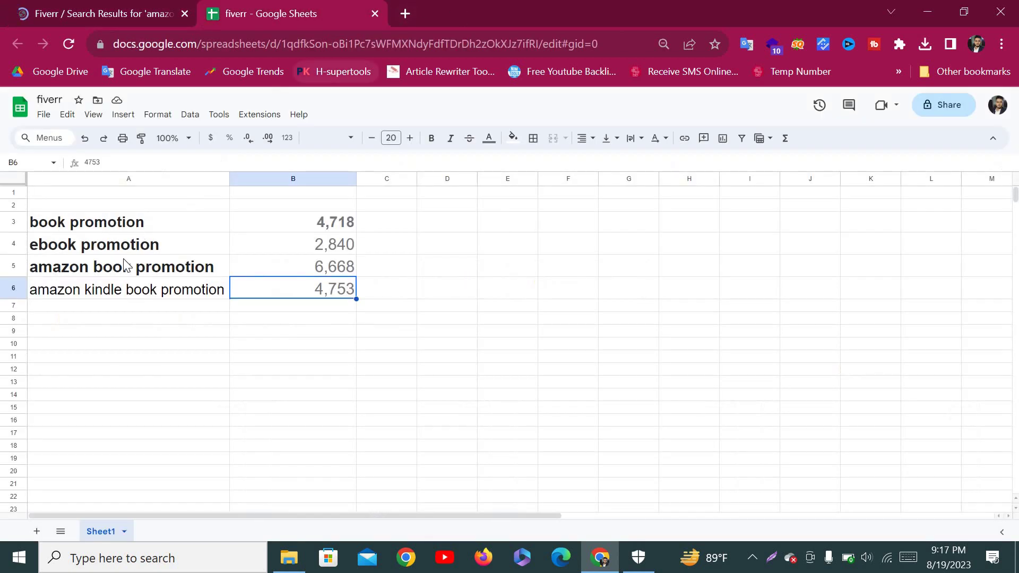
{"action": "left_click", "coordinate": [83, 307]}
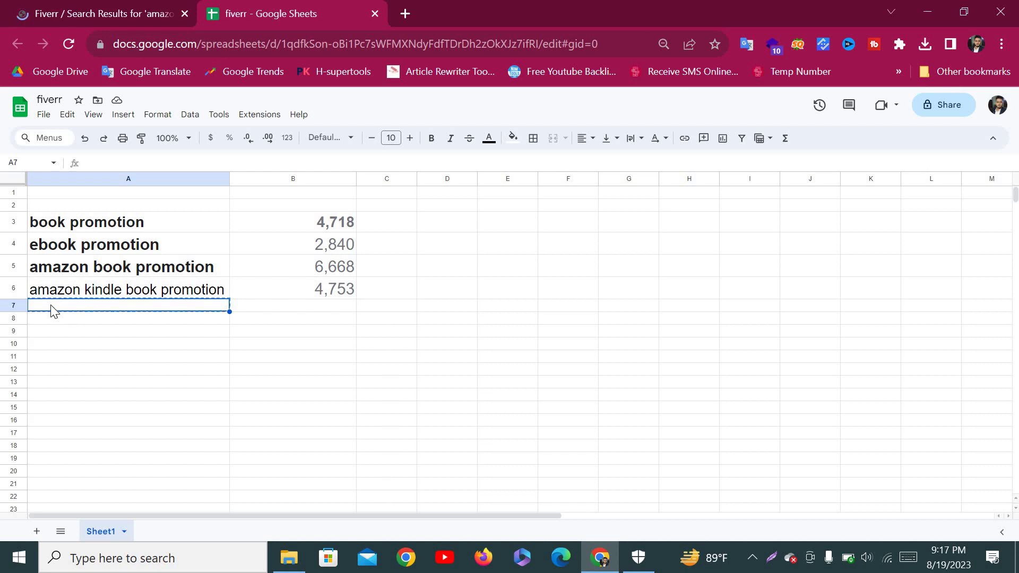
{"action": "key", "text": "ctrl+v"}
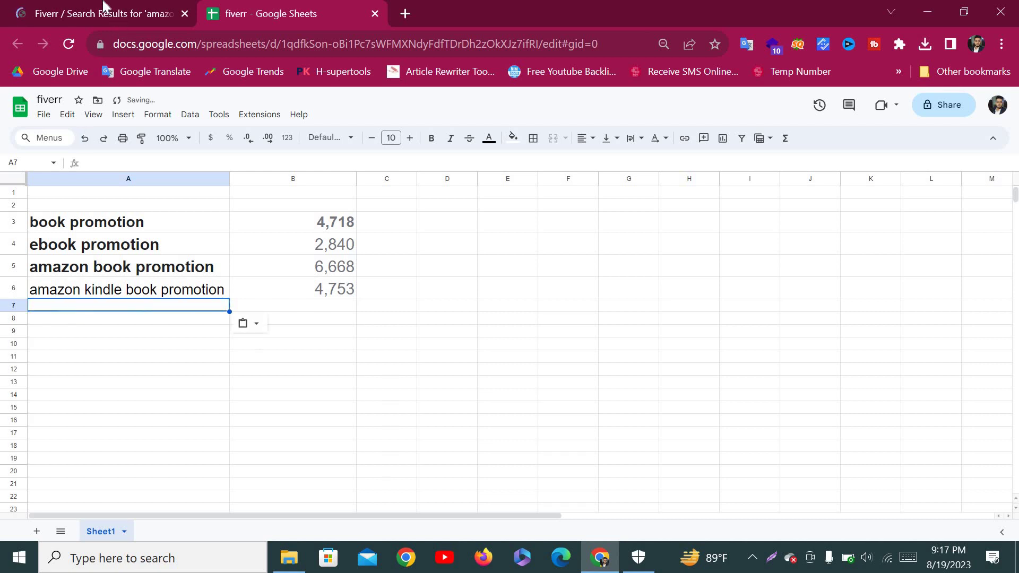
Copy the keyword "amazon kindle ebook promotion" from Fiverr again and paste it into cell A7.
{"action": "left_click", "coordinate": [101, 13]}
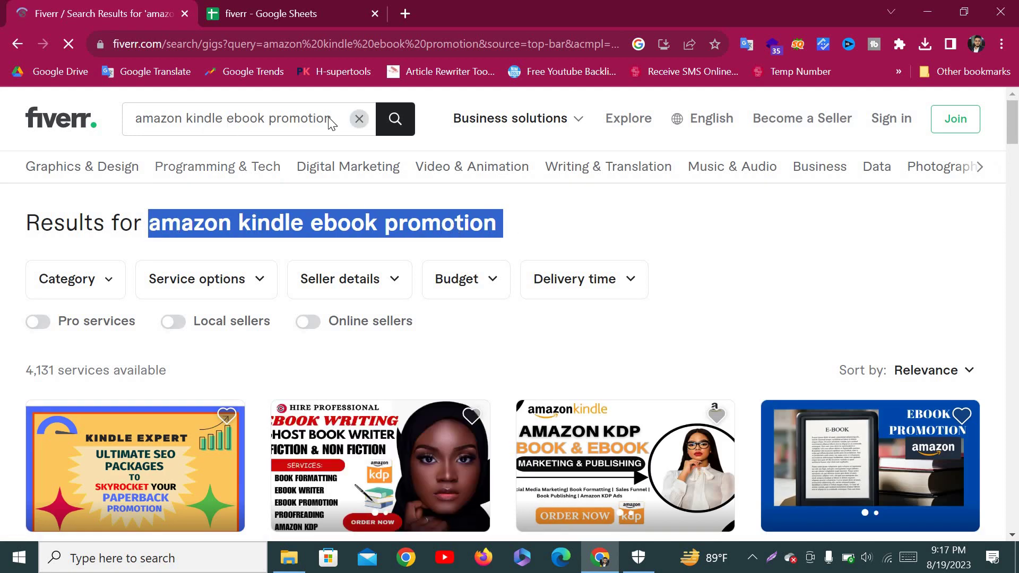
{"action": "key", "text": "ctrl+Tab"}
{"action": "left_click", "coordinate": [121, 307]}
{"action": "key", "text": "ctrl+v"}
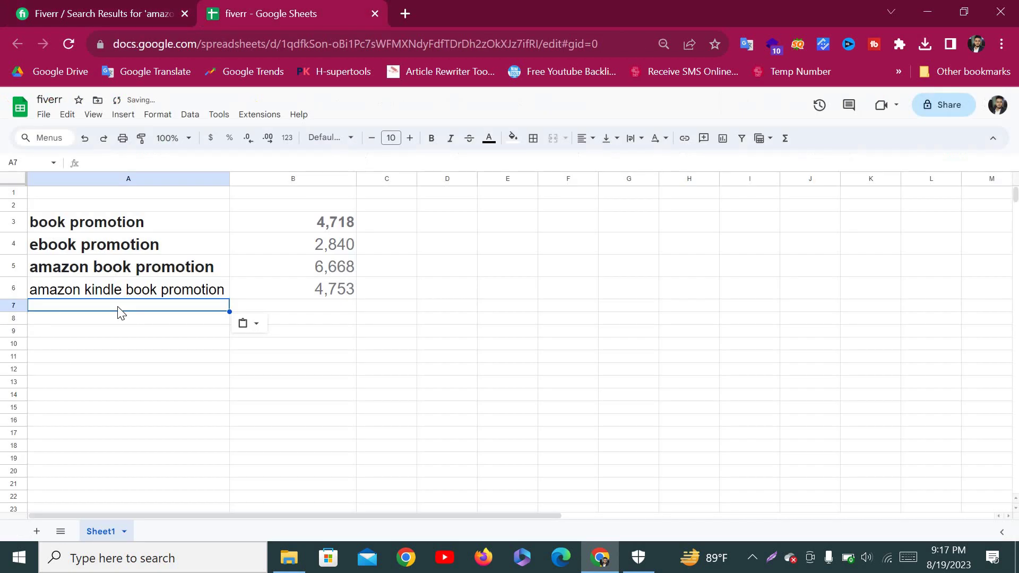
Enlarge the font of the keyword "amazon kindle ebook promotion" in cell A7.
{"action": "left_click", "coordinate": [410, 138]}
{"action": "left_click", "coordinate": [410, 138]}
{"action": "left_click", "coordinate": [410, 138]}
{"action": "left_click", "coordinate": [410, 138]}
{"action": "left_click", "coordinate": [410, 138]}
{"action": "left_click", "coordinate": [409, 138]}
{"action": "left_click", "coordinate": [410, 138]}
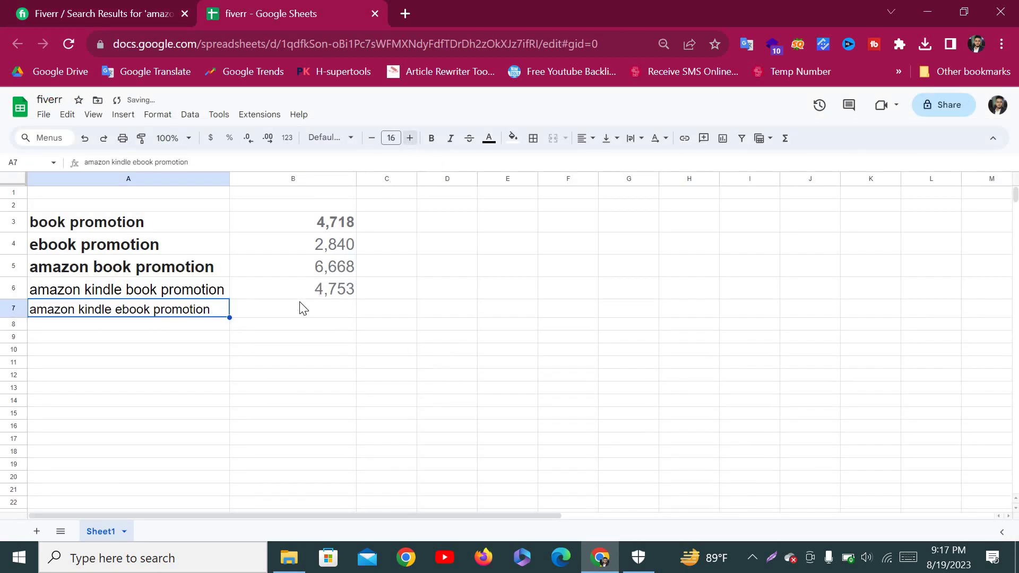
Copy the available-services count 4,131 for "amazon kindle ebook promotion" from Fiverr into cell B7 of the fiverr sheet.
{"action": "key", "text": "Right"}
{"action": "key", "text": "ctrl+Tab"}
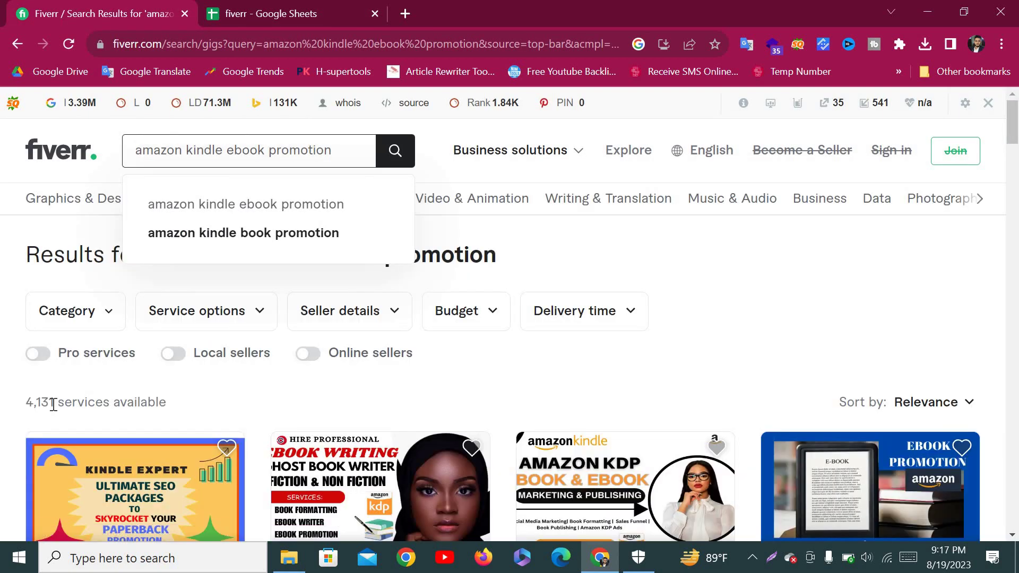
{"action": "left_click_drag", "start_coordinate": [50, 402], "coordinate": [52, 403]}
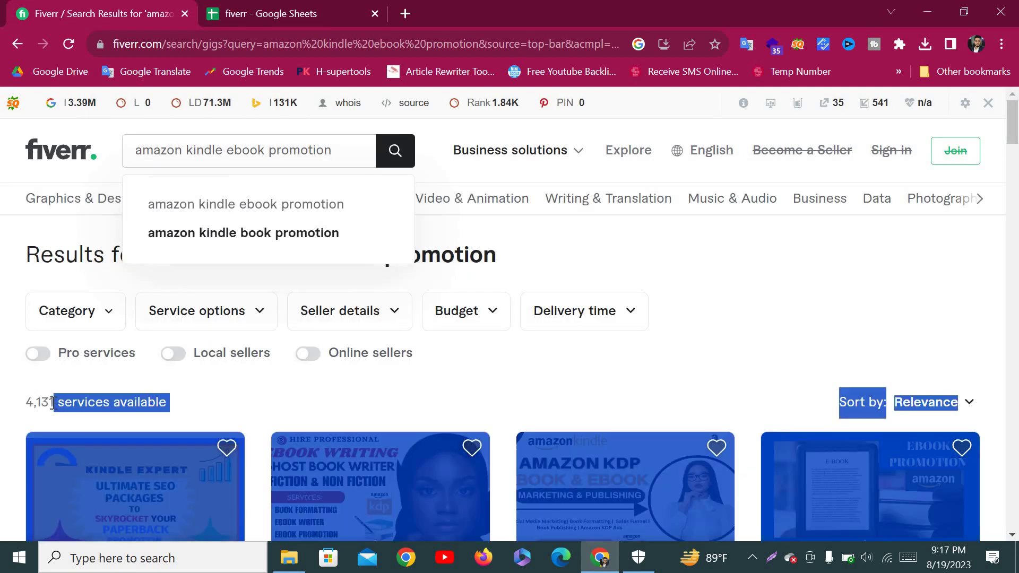
{"action": "left_click", "coordinate": [28, 403]}
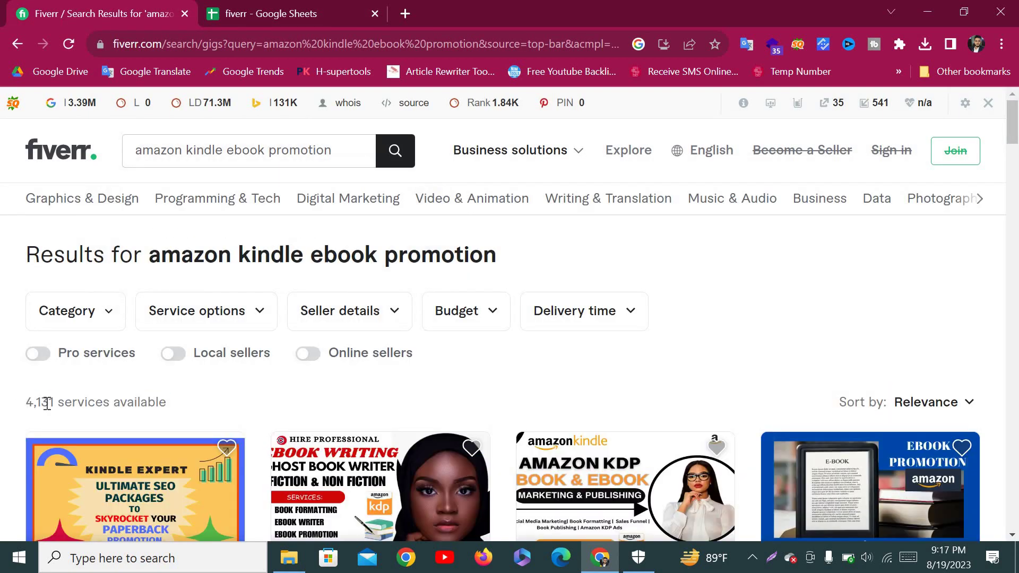
{"action": "double_click", "coordinate": [47, 403]}
{"action": "key", "text": "ctrl+c"}
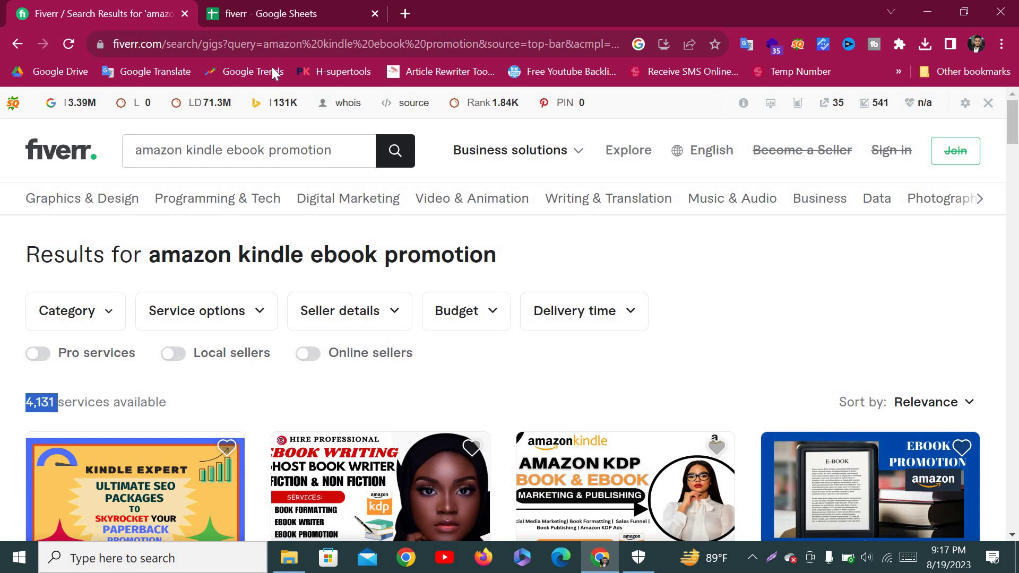
{"action": "left_click", "coordinate": [343, 10]}
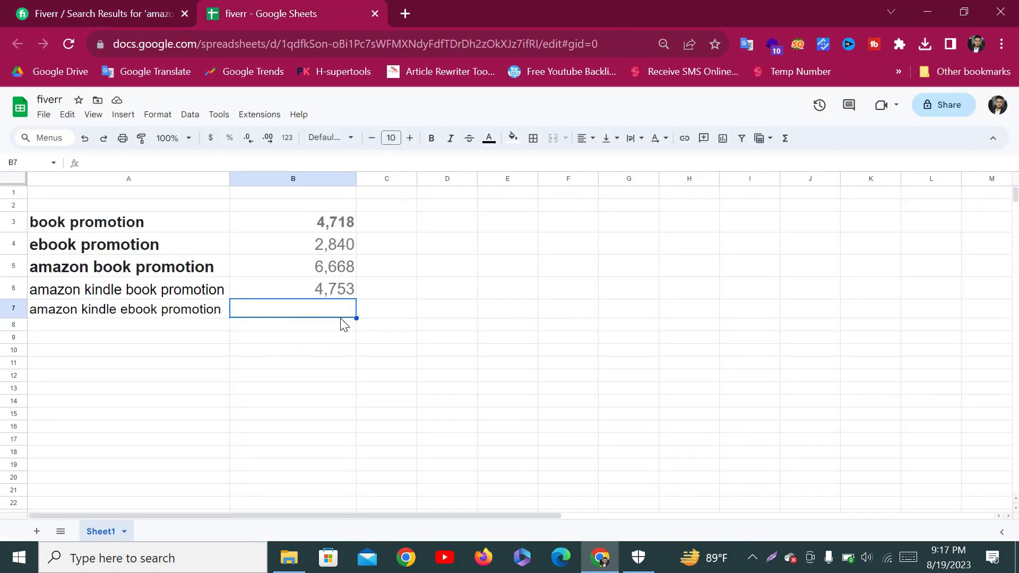
{"action": "key", "text": "ctrl+v"}
Enlarge the font of the services count in cell B7 to size 19.
{"action": "left_click", "coordinate": [412, 138]}
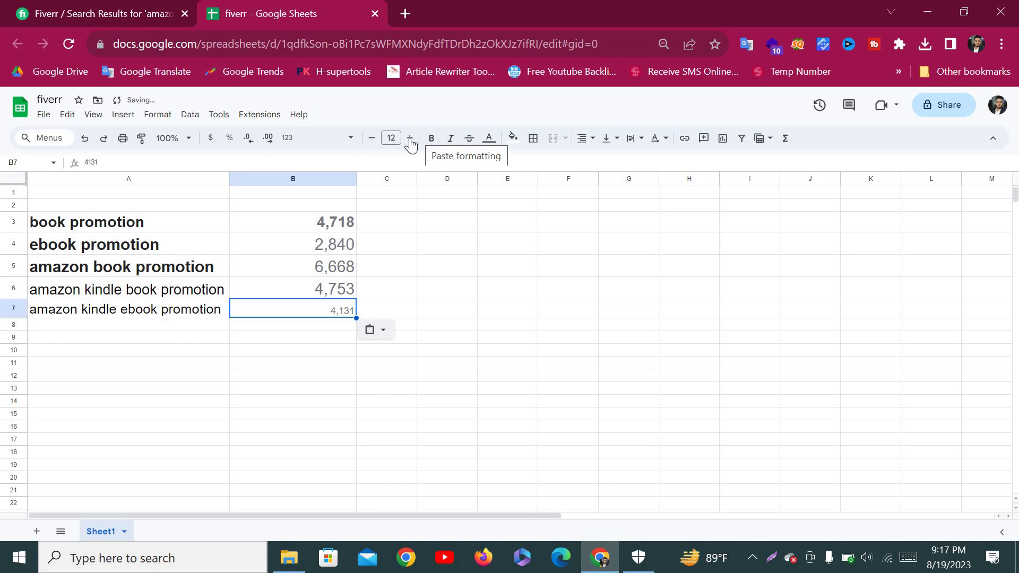
{"action": "left_click", "coordinate": [412, 138]}
{"action": "double_click", "coordinate": [412, 138]}
{"action": "double_click", "coordinate": [412, 138]}
{"action": "left_click", "coordinate": [412, 138]}
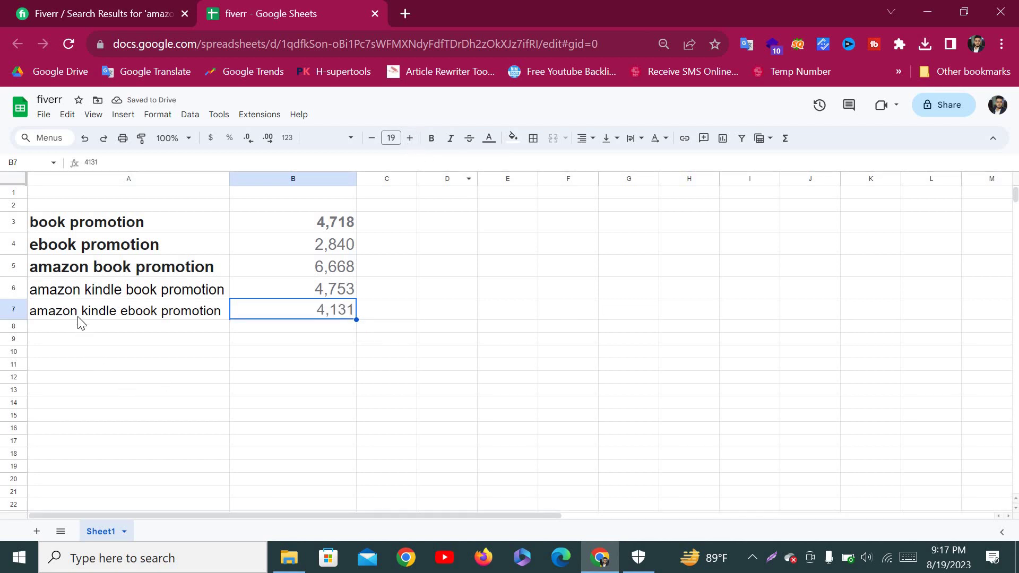
{"action": "left_click", "coordinate": [83, 333]}
Return to Fiverr and clear the query "amazon kindle ebook promotion" from the search box.
{"action": "left_click", "coordinate": [147, 12]}
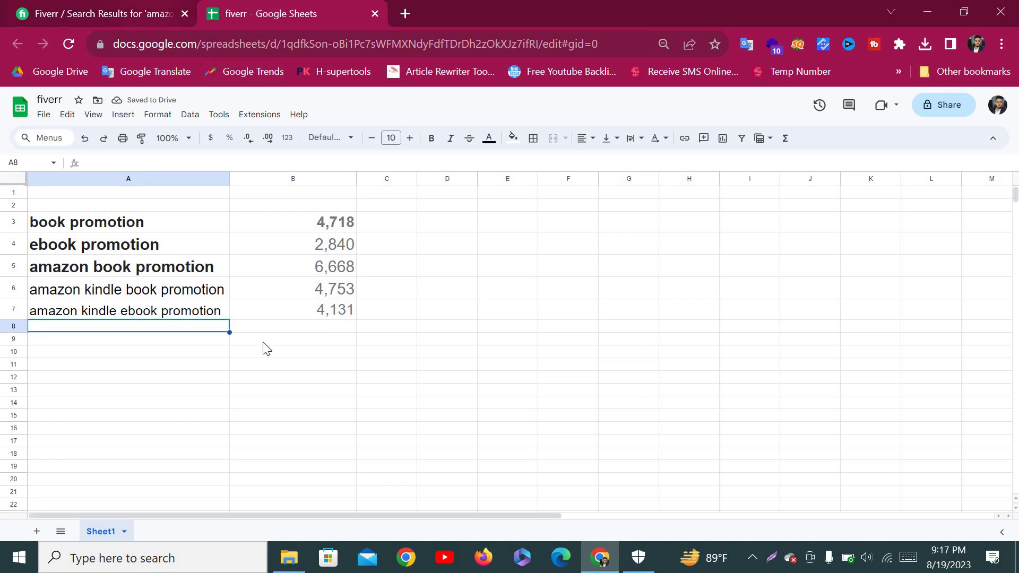
{"action": "left_click", "coordinate": [336, 150]}
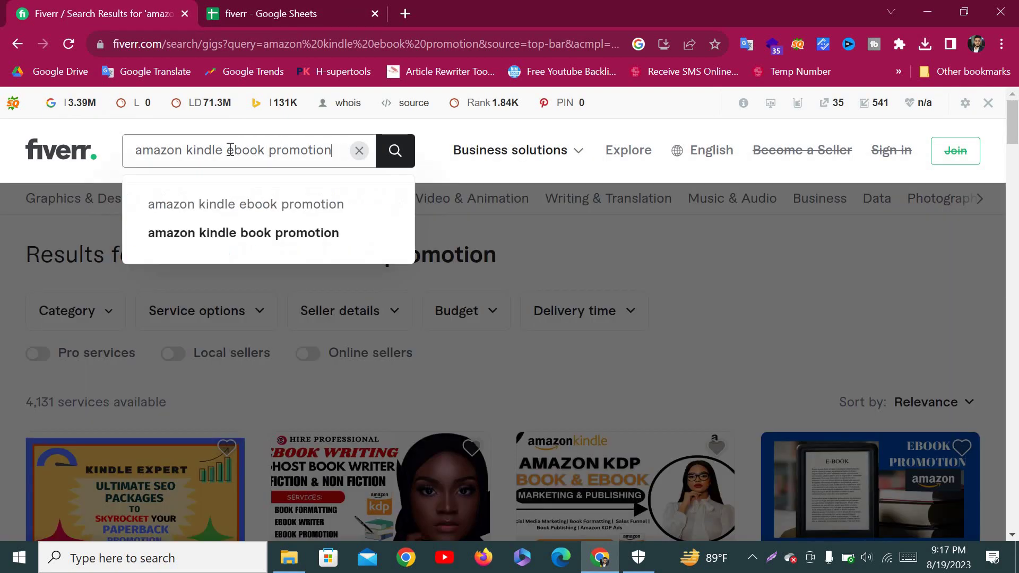
{"action": "key", "text": "ctrl+shift+Left"}
{"action": "key", "text": "ctrl+shift+Left"}
{"action": "key", "text": "shift+Left"}
{"action": "key", "text": "shift+Left"}
{"action": "left_click", "coordinate": [140, 147], "text": "shift"}
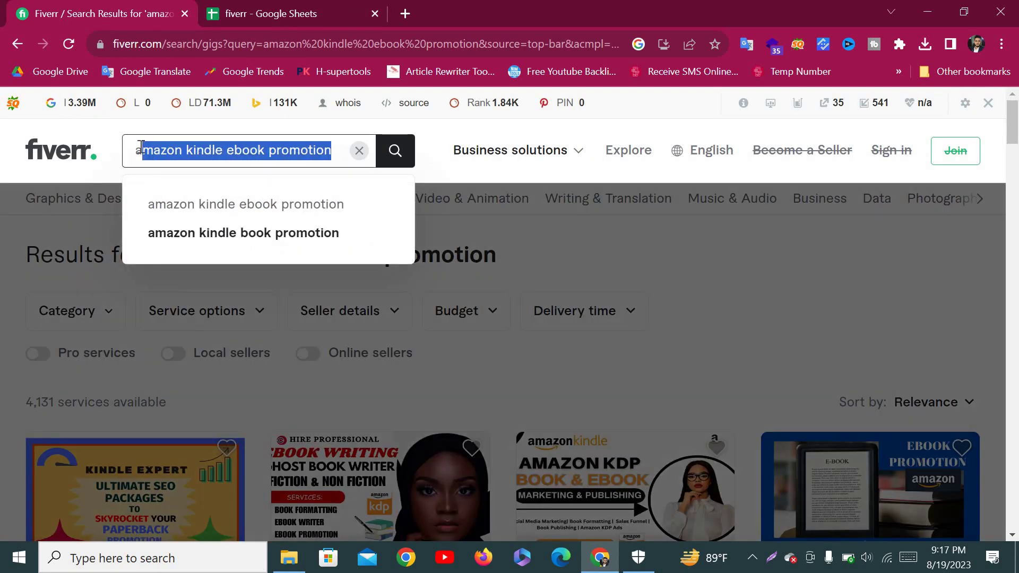
{"action": "key", "text": "BackSpace"}
{"action": "key", "text": "BackSpace"}
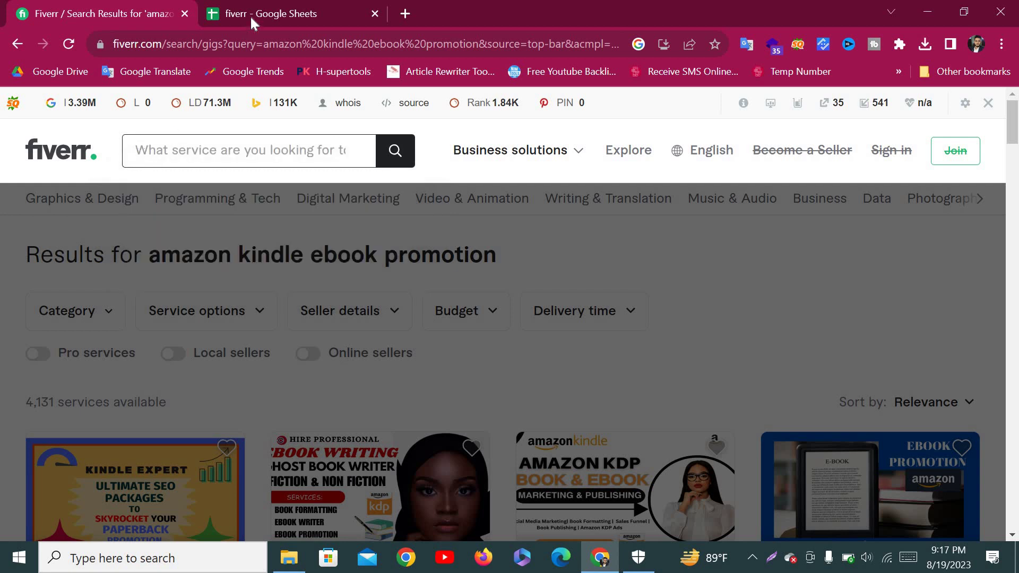
{"action": "left_click", "coordinate": [161, 147]}
Check the words "kindle book" in cell A6, then search Fiverr for "kindle book" and open the suggestion "kindle ebook".
{"action": "left_click", "coordinate": [229, 15]}
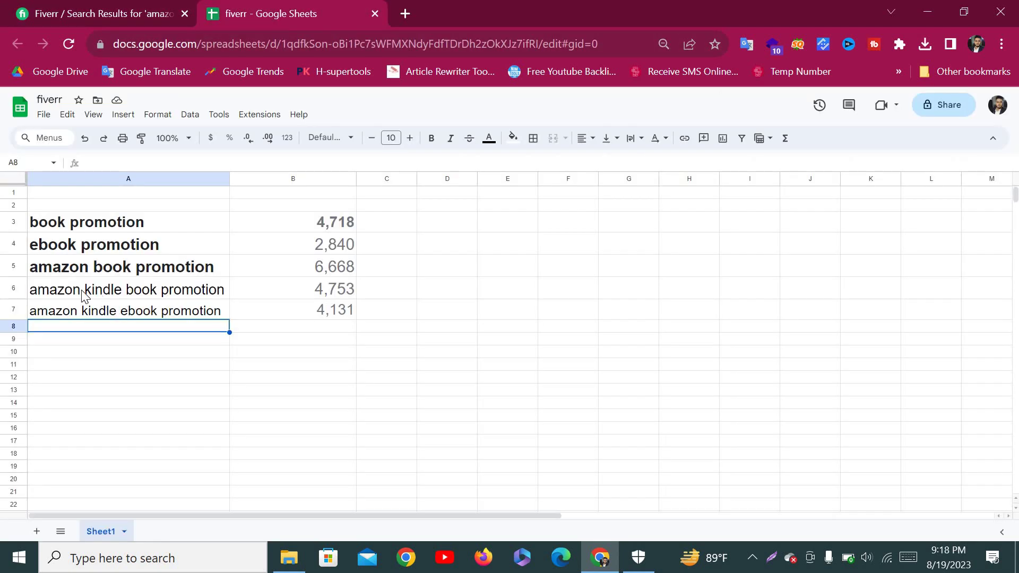
{"action": "left_click", "coordinate": [88, 292]}
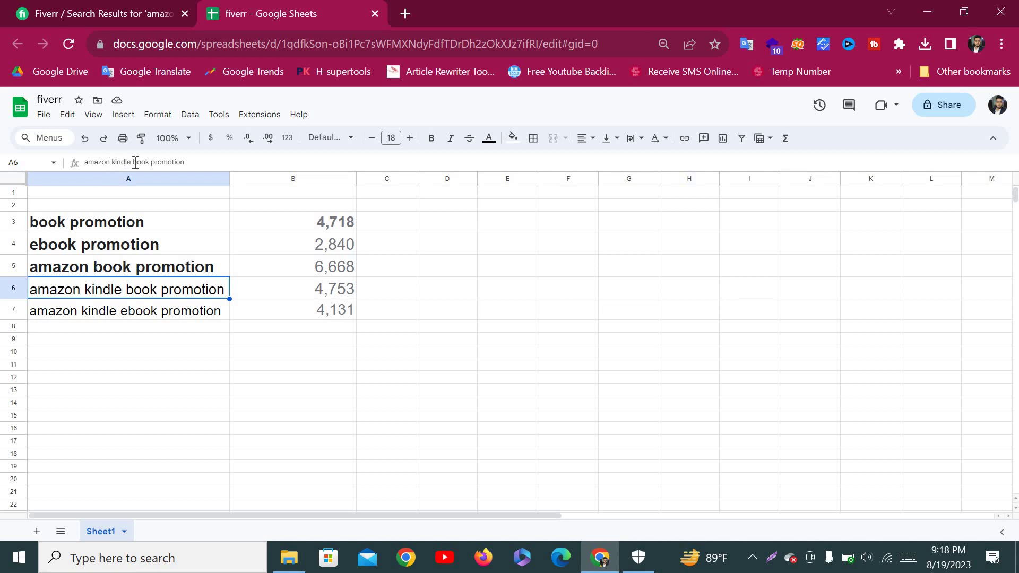
{"action": "left_click_drag", "start_coordinate": [112, 163], "coordinate": [146, 163]}
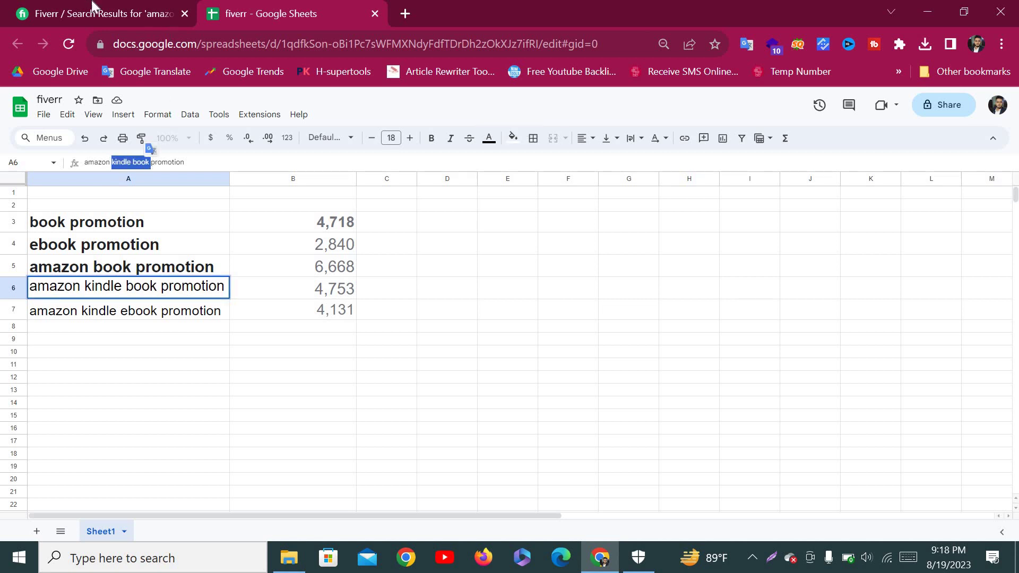
{"action": "key", "text": "ctrl+shift+Tab"}
{"action": "left_click", "coordinate": [166, 147]}
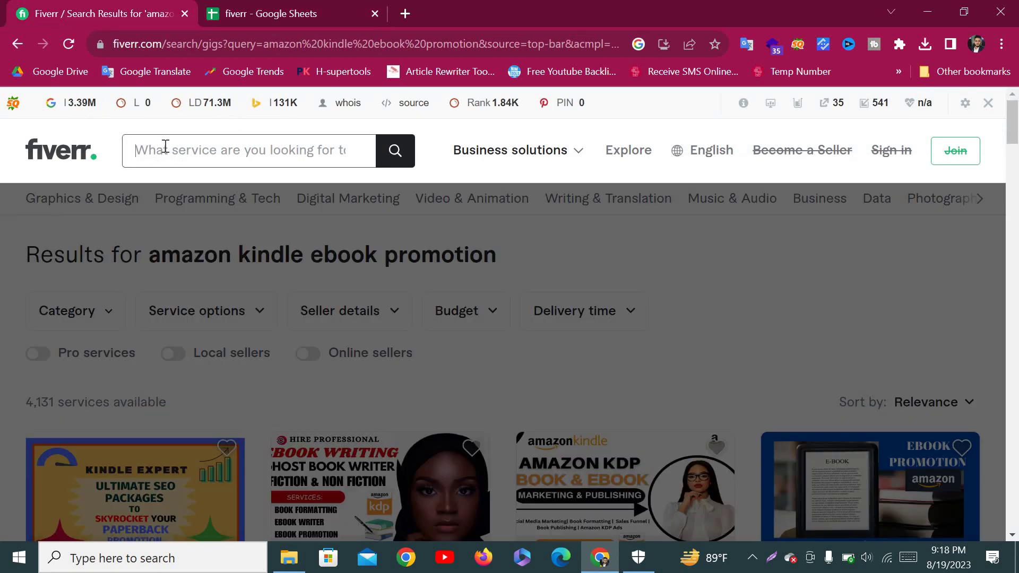
{"action": "type", "text": "kindle book"}
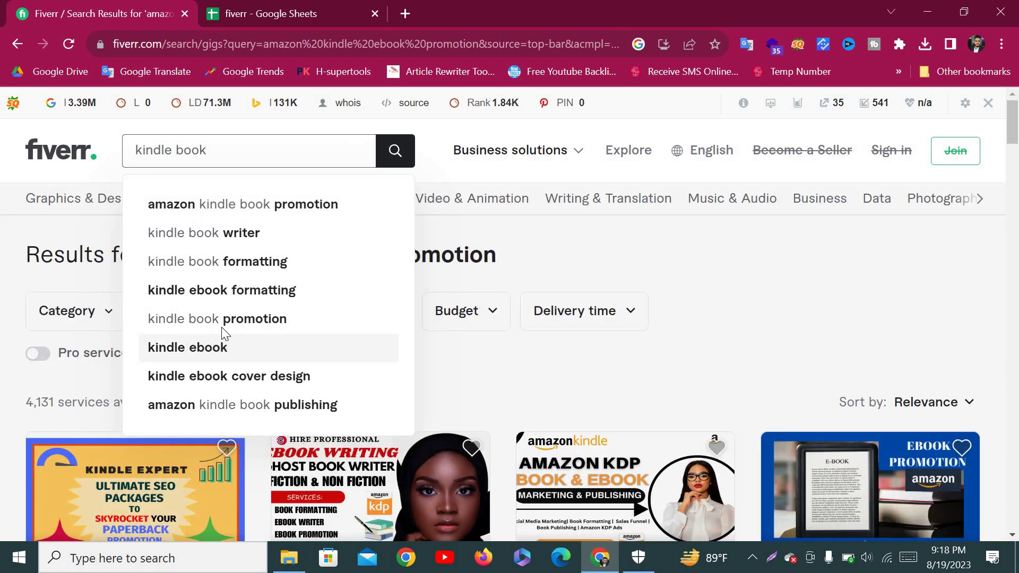
{"action": "left_click", "coordinate": [222, 333]}
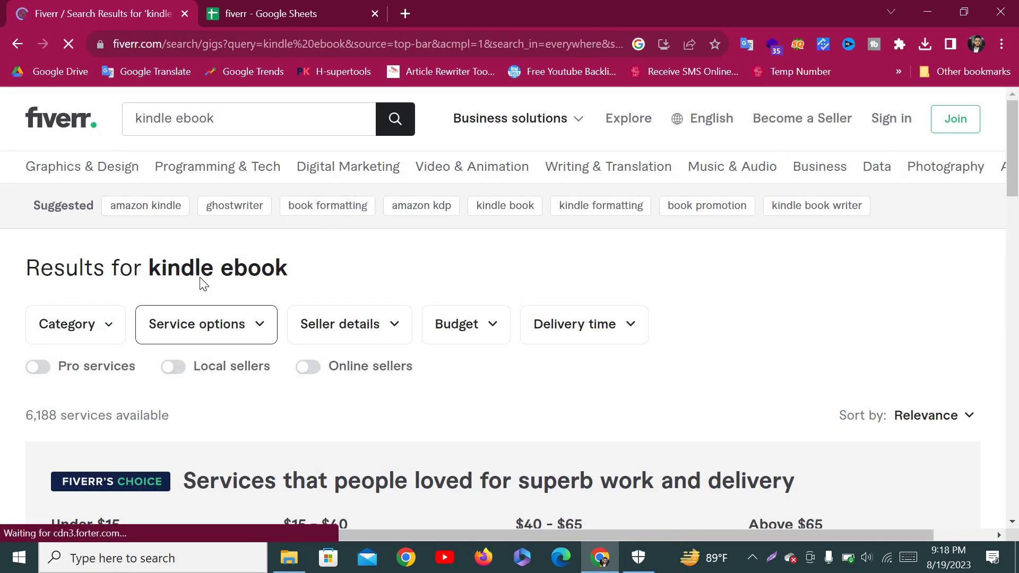
Copy the keyword "kindle ebook" from the Fiverr results heading into cell A8 of the fiverr sheet.
{"action": "scroll", "coordinate": [107, 297], "scroll_direction": "down", "scroll_amount": 2}
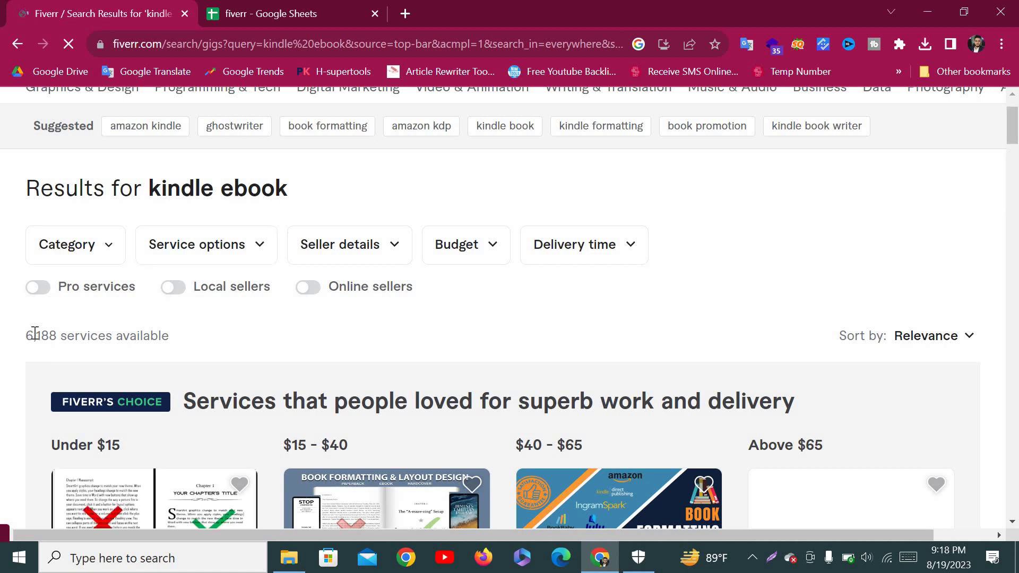
{"action": "triple_click", "coordinate": [149, 187]}
{"action": "left_click_drag", "start_coordinate": [150, 187], "coordinate": [148, 183]}
{"action": "key", "text": "ctrl+c"}
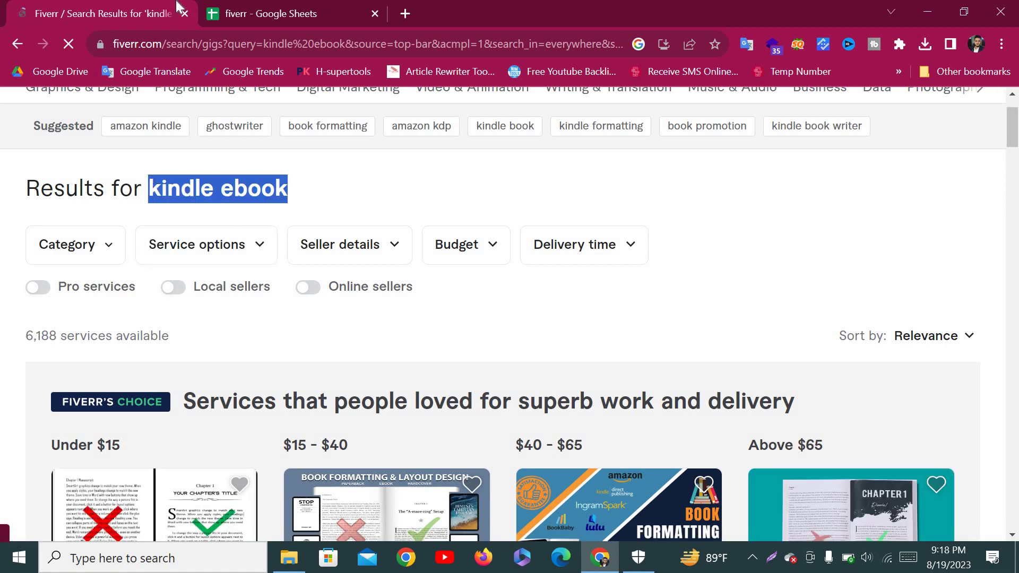
{"action": "left_click", "coordinate": [273, 12]}
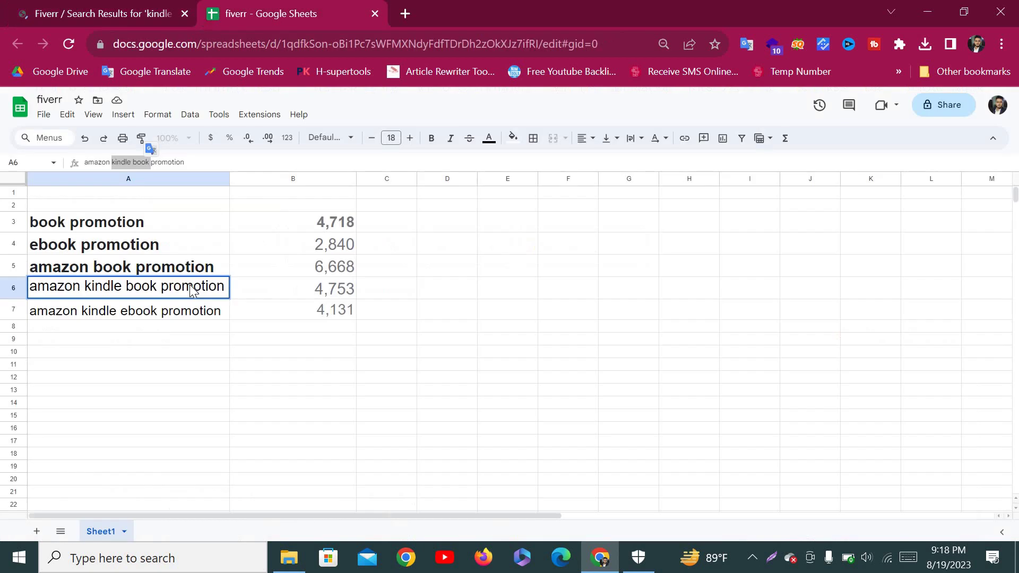
{"action": "left_click", "coordinate": [72, 328]}
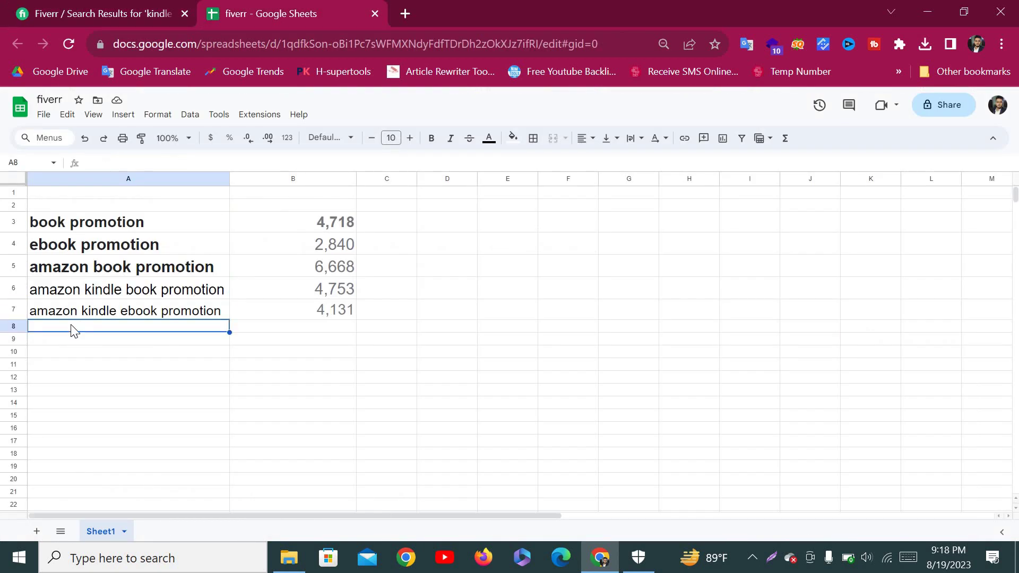
{"action": "key", "text": "ctrl+v"}
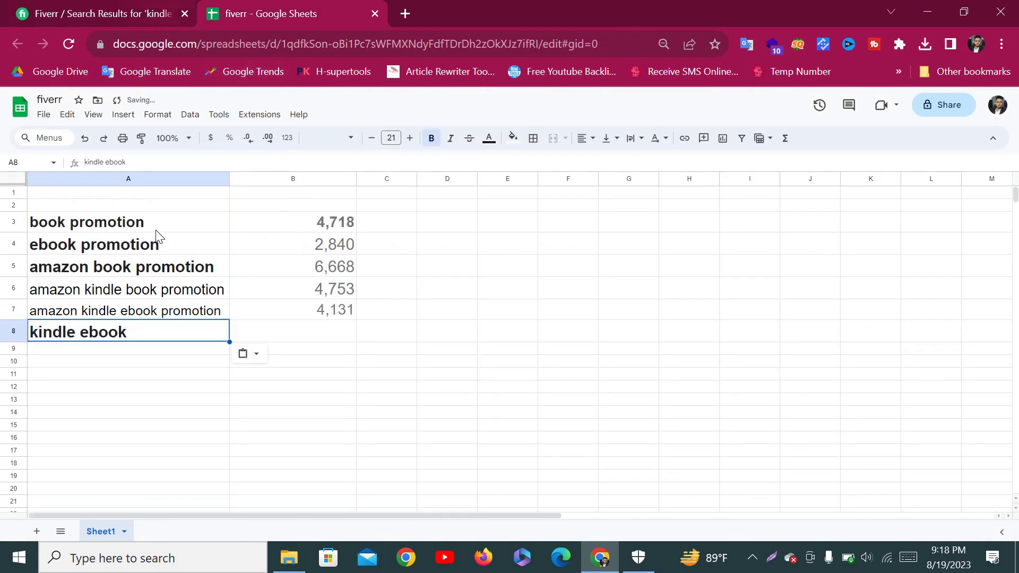
Copy the available-services count 6,188 for "kindle ebook" from Fiverr into cell B8.
{"action": "key", "text": "ctrl+shift+Tab"}
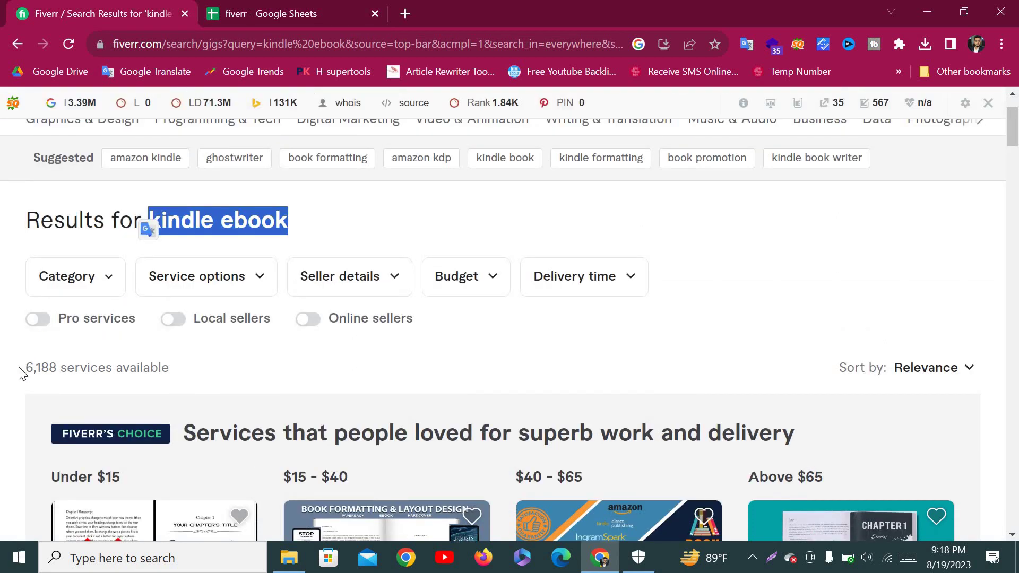
{"action": "left_click_drag", "start_coordinate": [25, 369], "coordinate": [58, 371]}
{"action": "key", "text": "ctrl+c"}
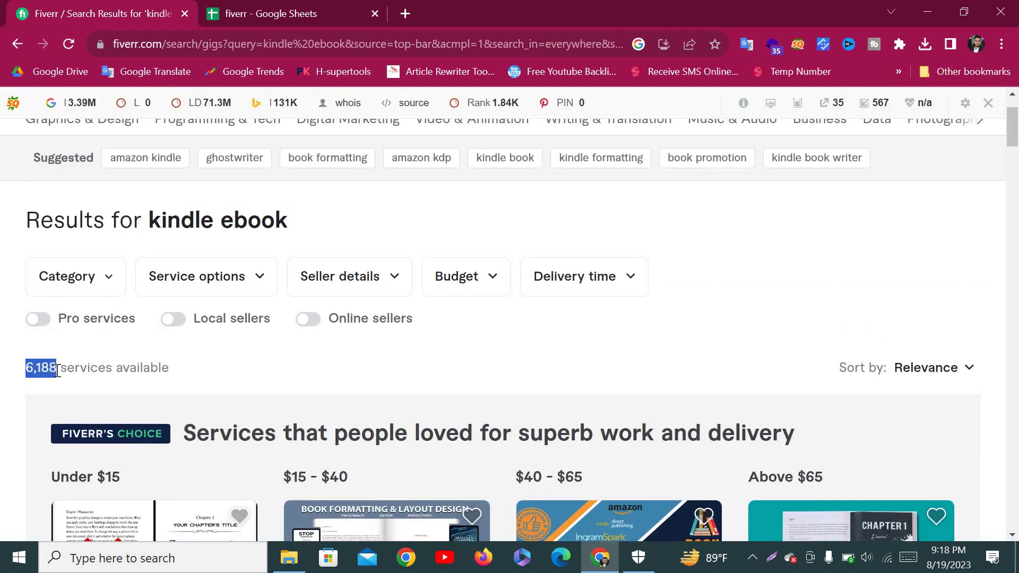
{"action": "key", "text": "ctrl+Tab"}
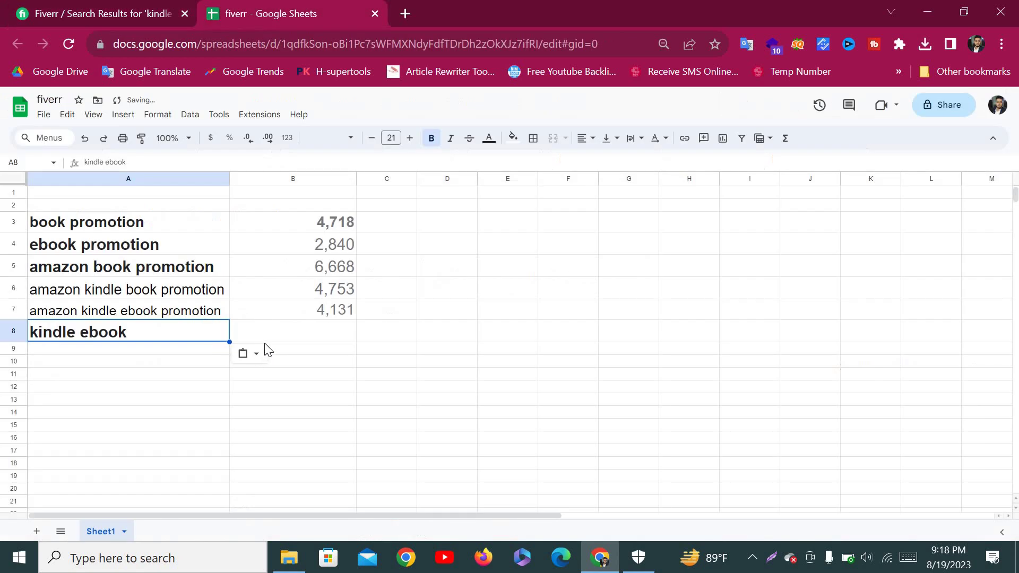
{"action": "left_click", "coordinate": [273, 332]}
{"action": "key", "text": "ctrl+v"}
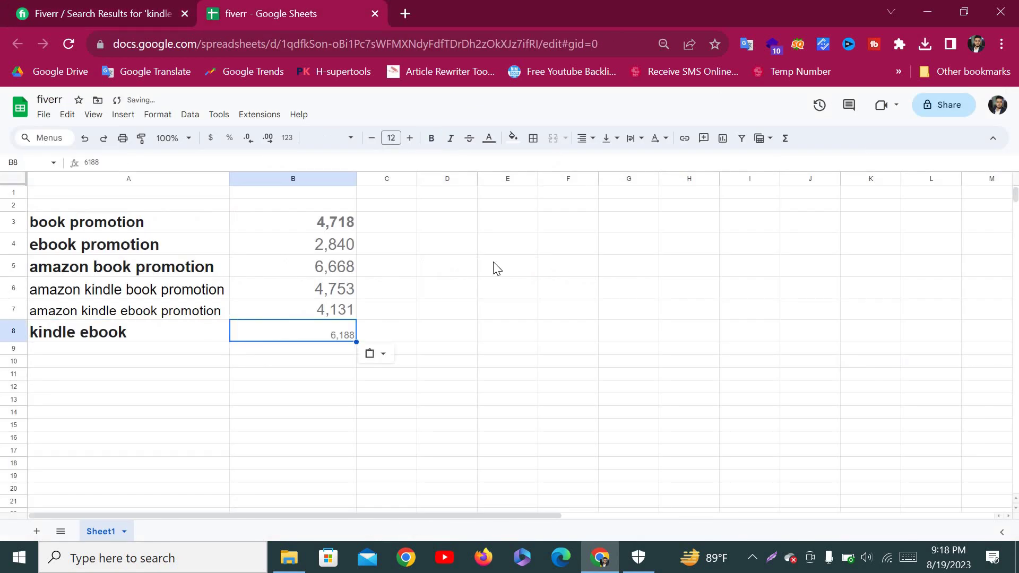
Enlarge the font of the services count in cell B8.
{"action": "left_click", "coordinate": [411, 139]}
{"action": "left_click", "coordinate": [412, 139]}
{"action": "left_click", "coordinate": [411, 139]}
{"action": "left_click", "coordinate": [412, 139]}
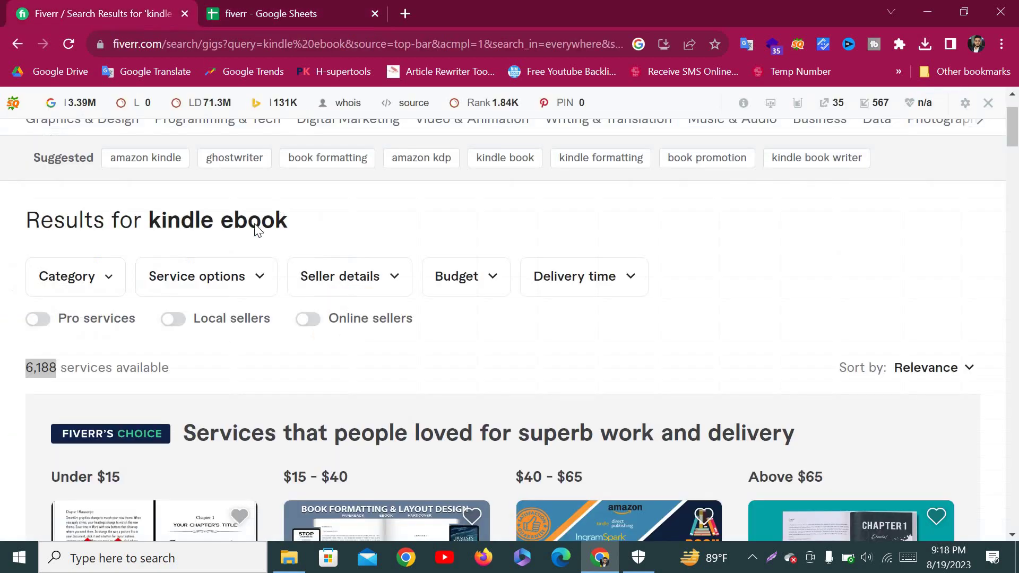
Return to Fiverr, shorten the search query to "kindle" and try to open the suggested search "amazon kindle".
{"action": "left_click", "coordinate": [151, 12]}
{"action": "scroll", "coordinate": [324, 240], "scroll_direction": "up", "scroll_amount": 3}
{"action": "left_click", "coordinate": [225, 148]}
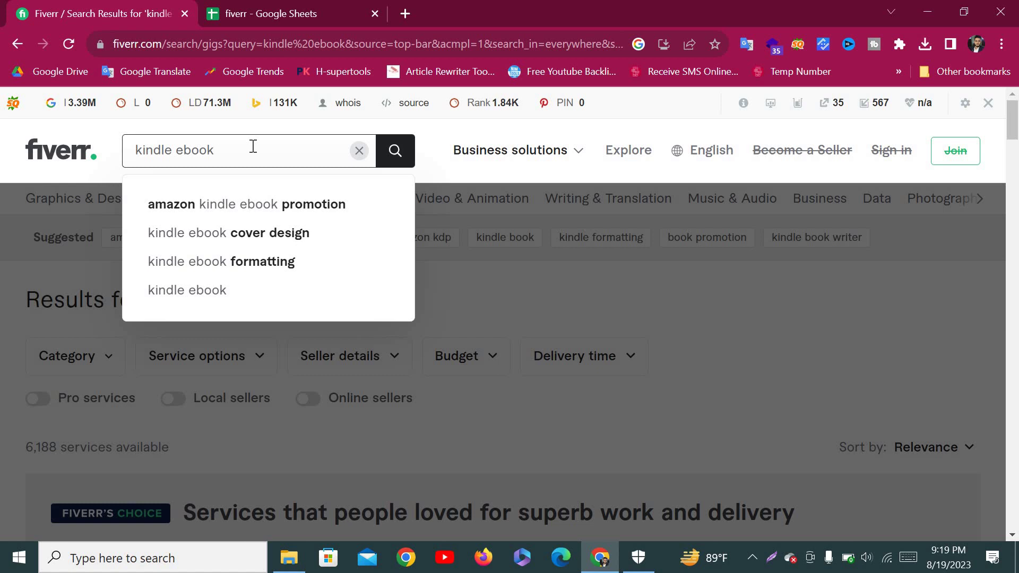
{"action": "key", "text": "BackSpace"}
{"action": "key", "text": "BackSpace"}
{"action": "key", "text": "BackSpace"}
{"action": "key", "text": "BackSpace"}
{"action": "key", "text": "BackSpace"}
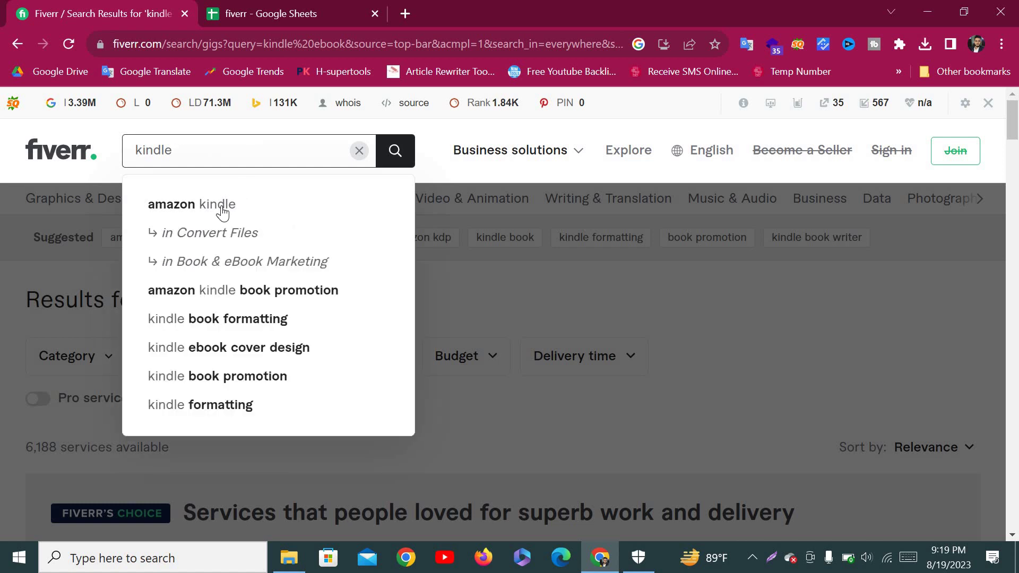
{"action": "left_click", "coordinate": [159, 212]}
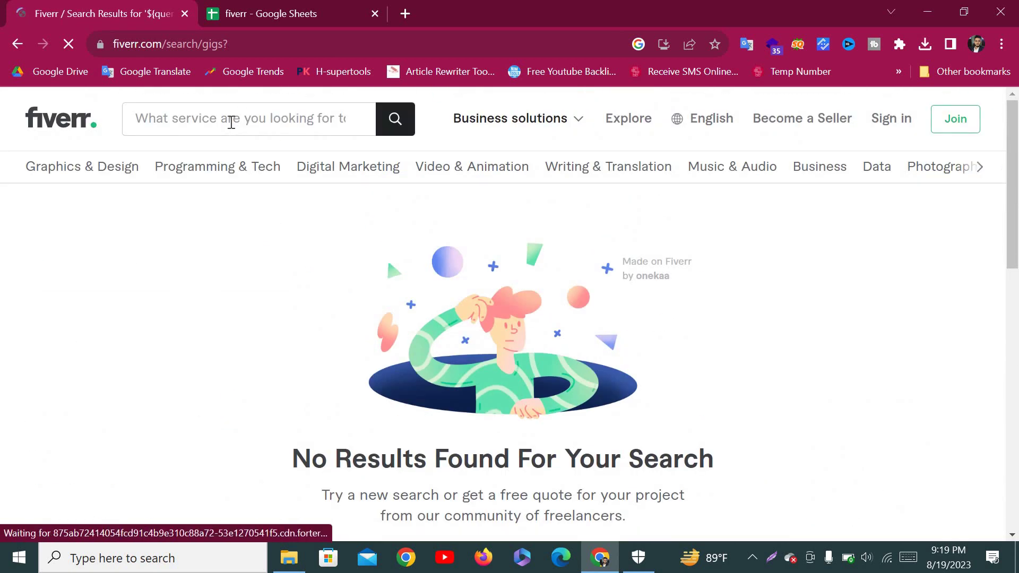
Search Fiverr for "book marketing" and open the suggested search "book & ebook marketing".
{"action": "left_click", "coordinate": [196, 119]}
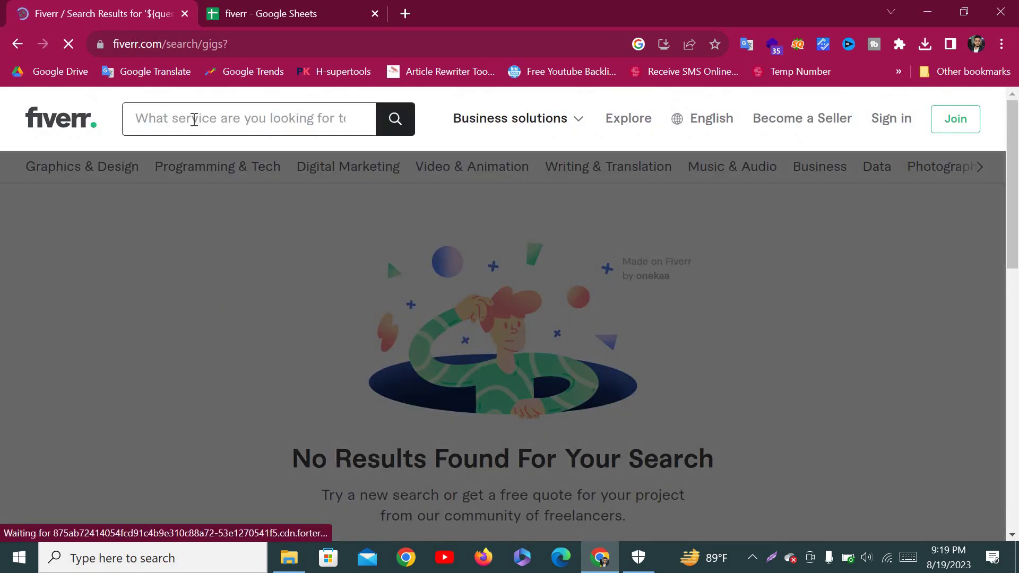
{"action": "type", "text": "book "}
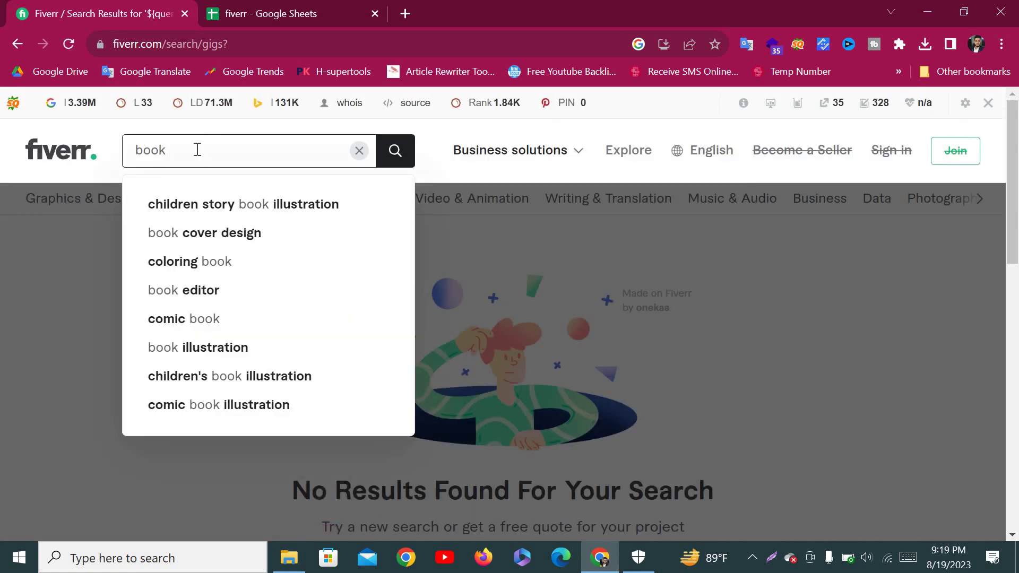
{"action": "type", "text": "ma"}
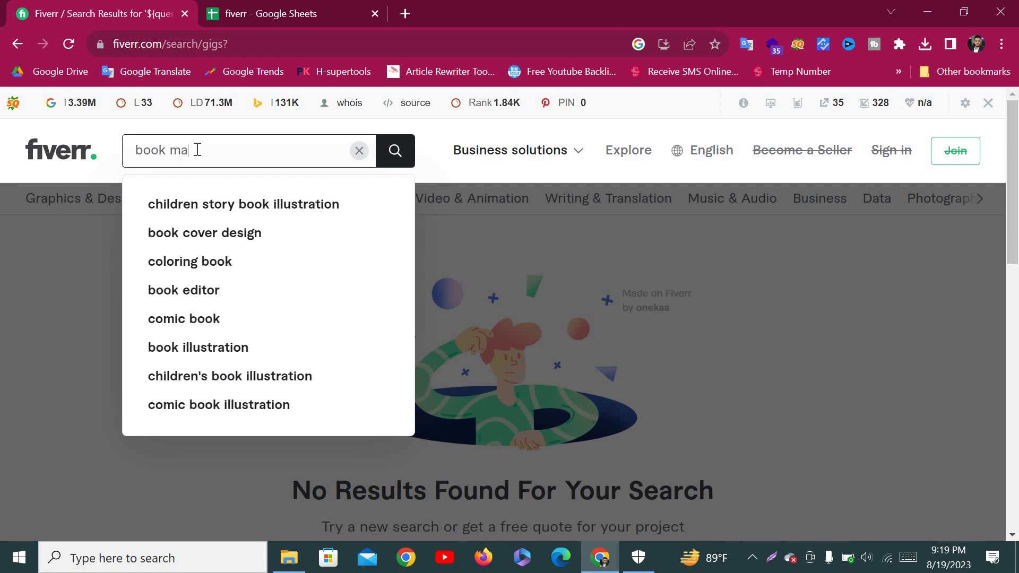
{"action": "type", "text": "rketing"}
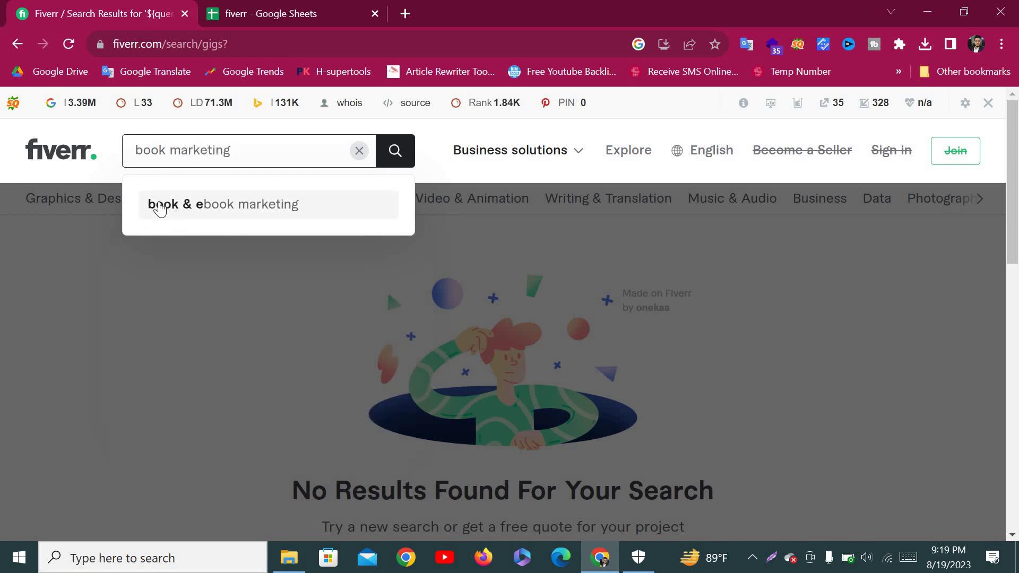
{"action": "left_click", "coordinate": [192, 208]}
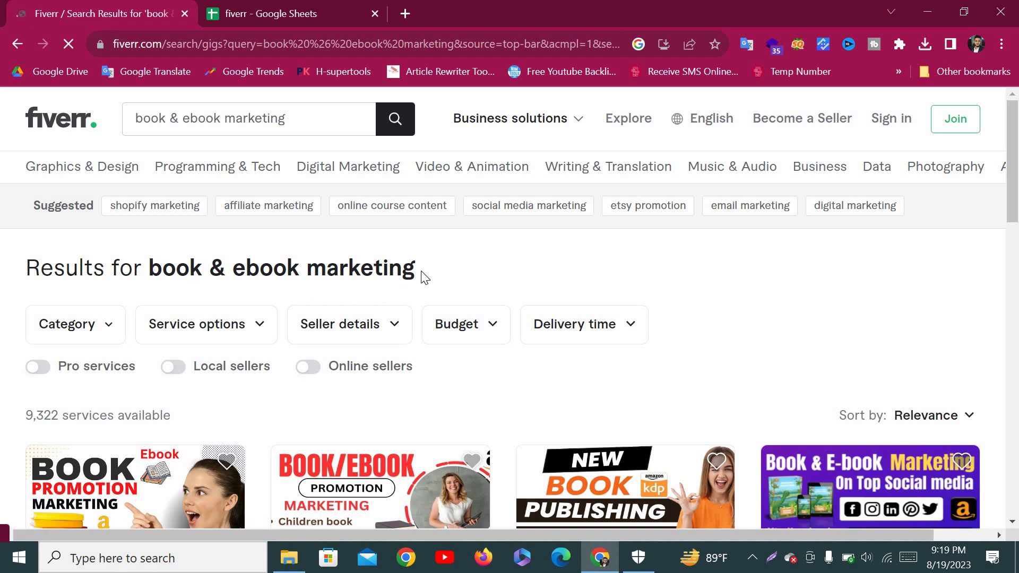
Copy the keyword "book & ebook marketing" from the Fiverr results heading into cell A9 of the fiverr spreadsheet.
{"action": "triple_click", "coordinate": [423, 276]}
{"action": "key", "text": "ctrl+c"}
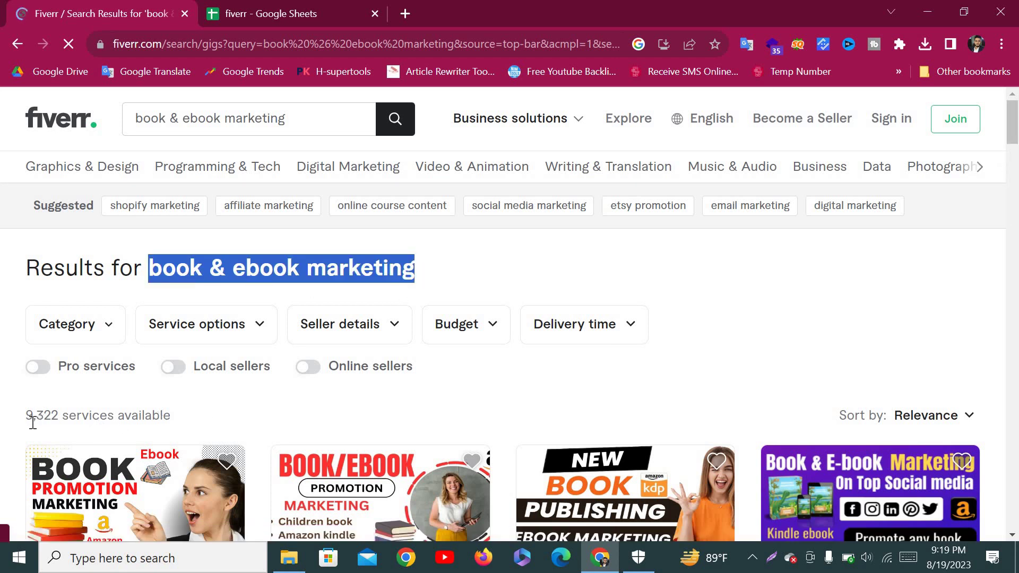
{"action": "left_click", "coordinate": [329, 21]}
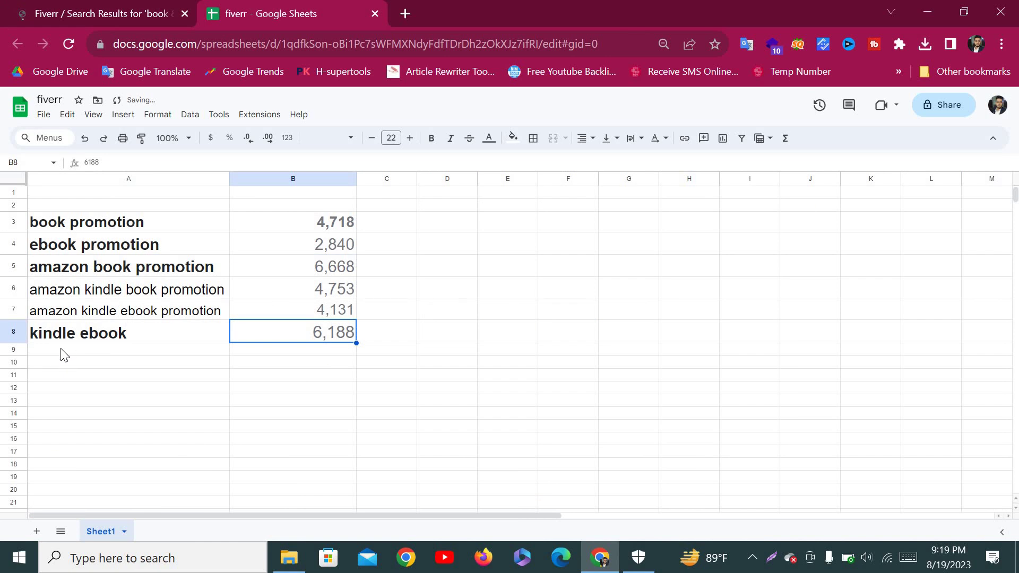
{"action": "left_click", "coordinate": [66, 350]}
{"action": "key", "text": "ctrl+v"}
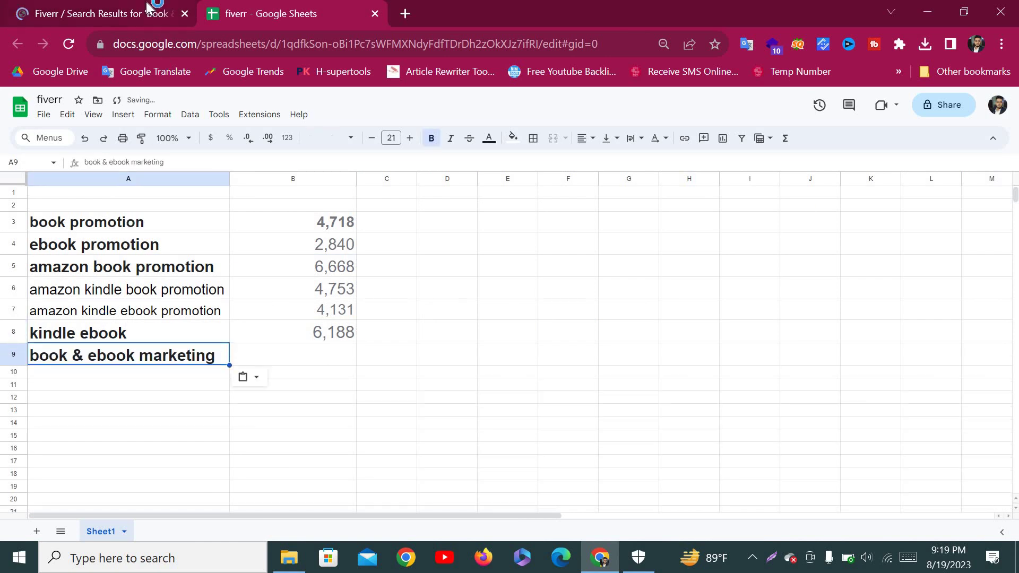
Copy the available-services count 9,322 for "book & ebook marketing" from Fiverr into cell B9.
{"action": "left_click", "coordinate": [154, 11]}
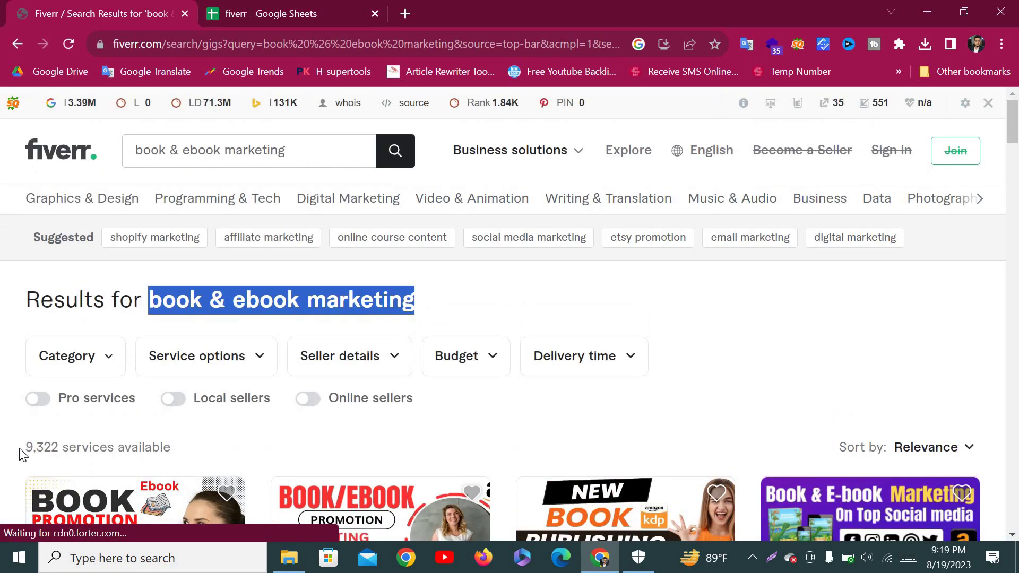
{"action": "double_click", "coordinate": [58, 447]}
{"action": "key", "text": "ctrl+c"}
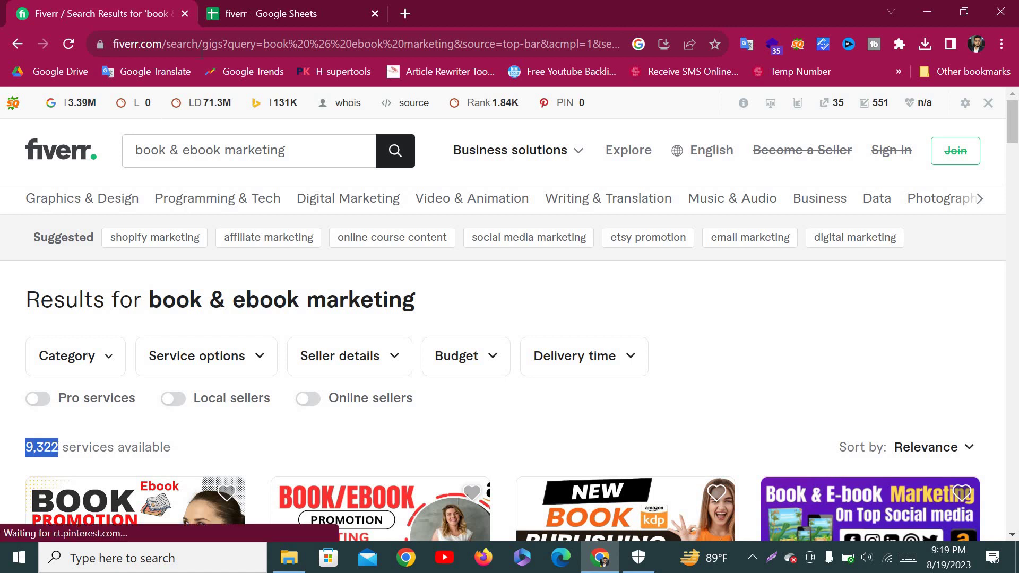
{"action": "left_click", "coordinate": [239, 14]}
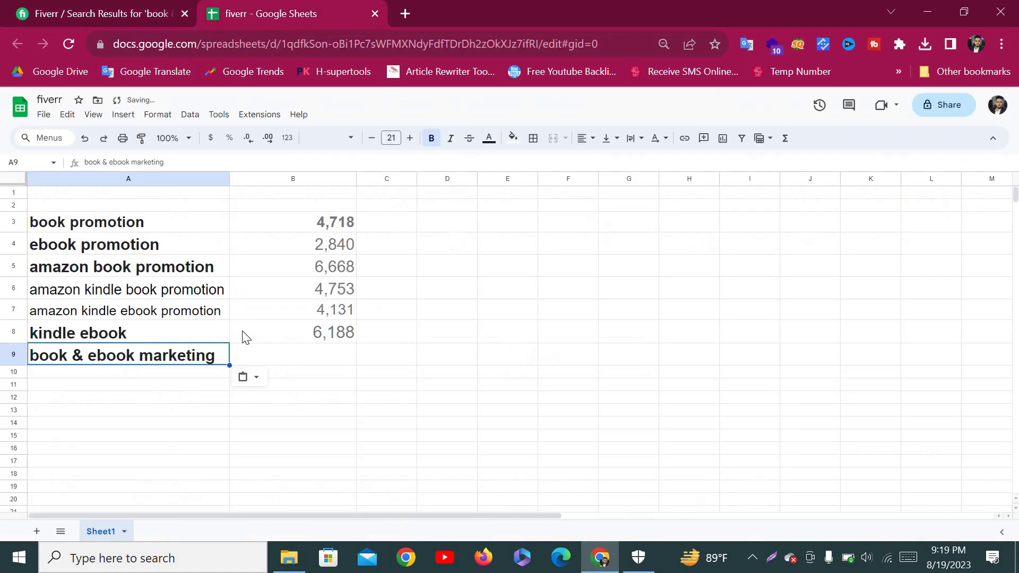
{"action": "left_click", "coordinate": [284, 358]}
{"action": "key", "text": "ctrl+v"}
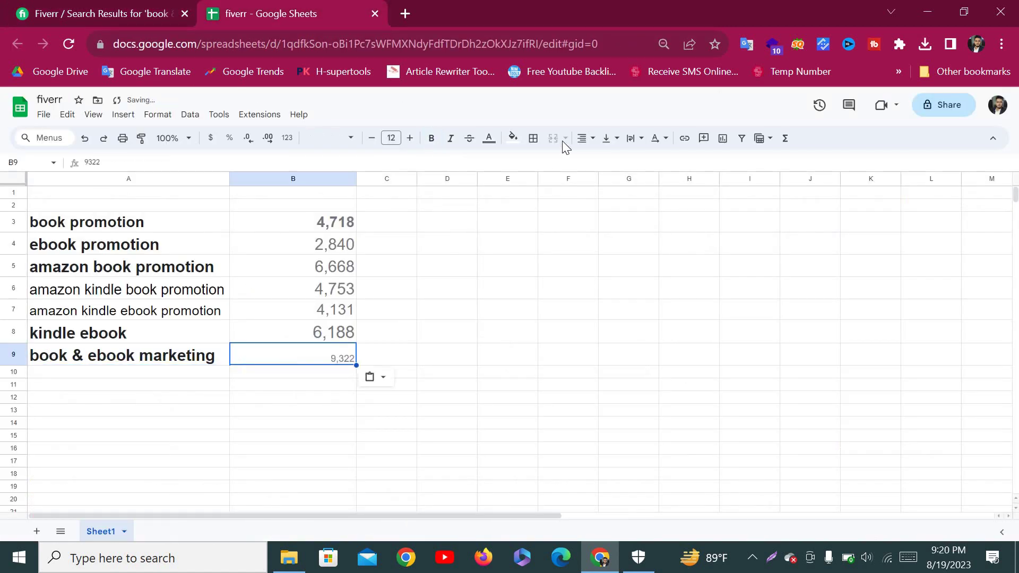
Enlarge the font of the services count in cell B9.
{"action": "left_click", "coordinate": [412, 139]}
{"action": "left_click", "coordinate": [412, 138]}
{"action": "left_click", "coordinate": [412, 138]}
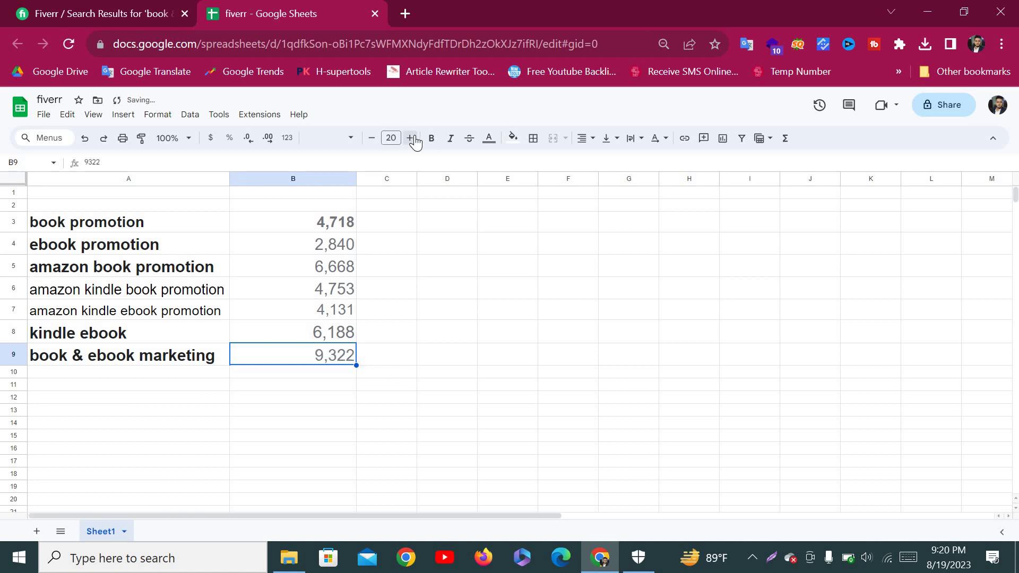
{"action": "left_click", "coordinate": [412, 138]}
Return to Fiverr, shorten the search query to "ebook marketing" and run the search.
{"action": "left_click", "coordinate": [113, 11]}
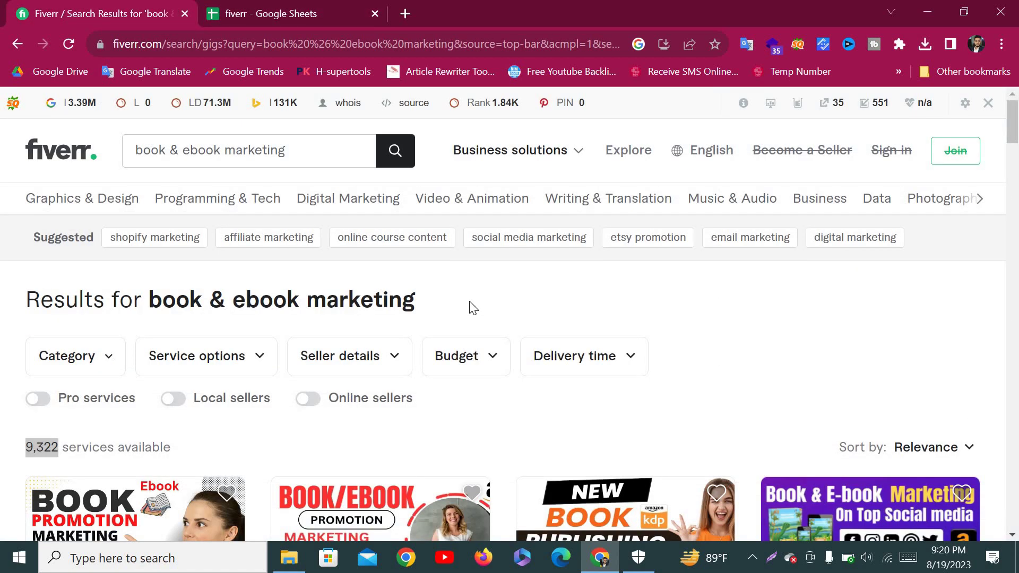
{"action": "scroll", "coordinate": [473, 308], "scroll_direction": "down", "scroll_amount": 5}
{"action": "scroll", "coordinate": [473, 297], "scroll_direction": "up", "scroll_amount": 5}
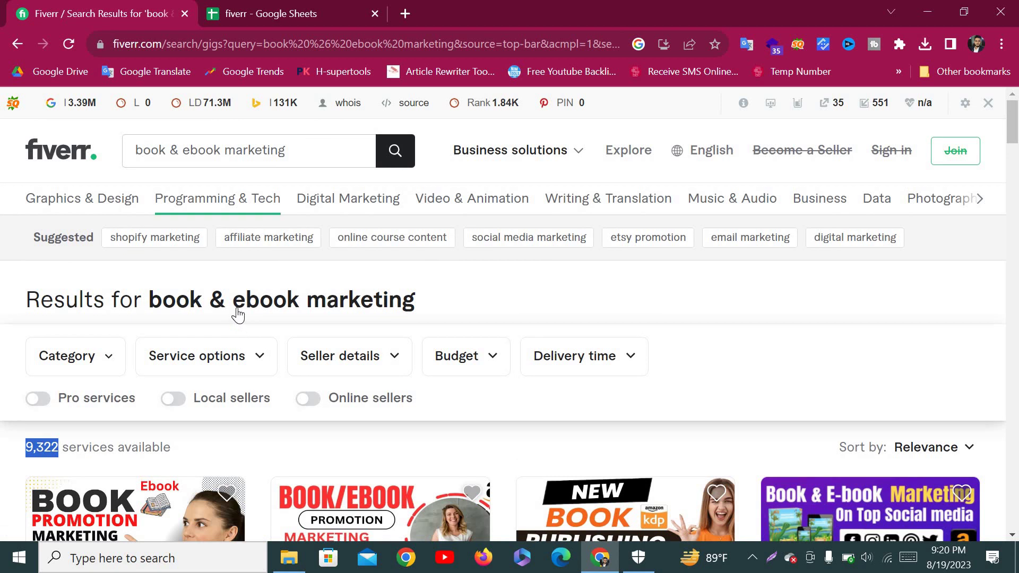
{"action": "left_click", "coordinate": [185, 150]}
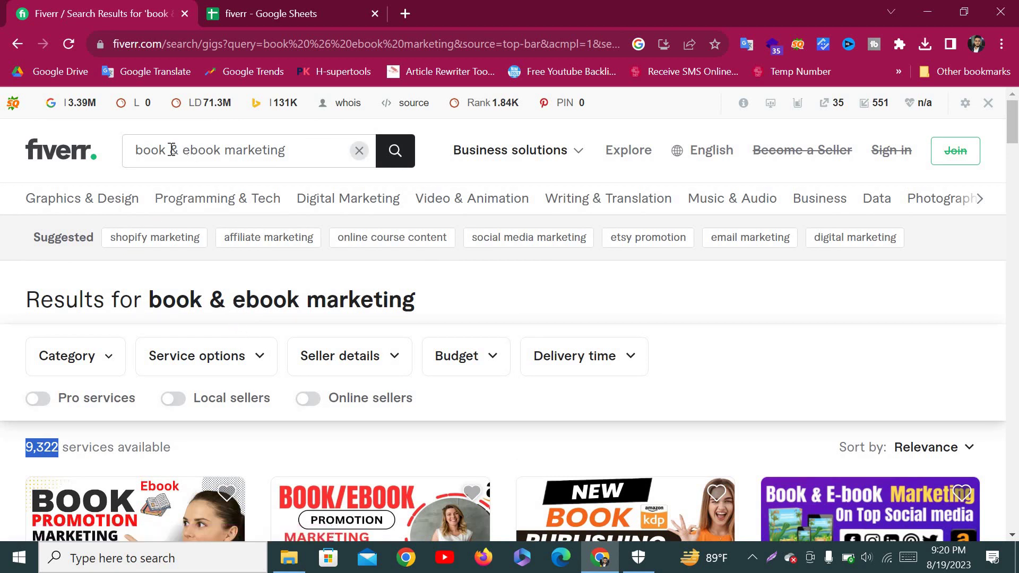
{"action": "left_click_drag", "start_coordinate": [164, 150], "coordinate": [183, 151]}
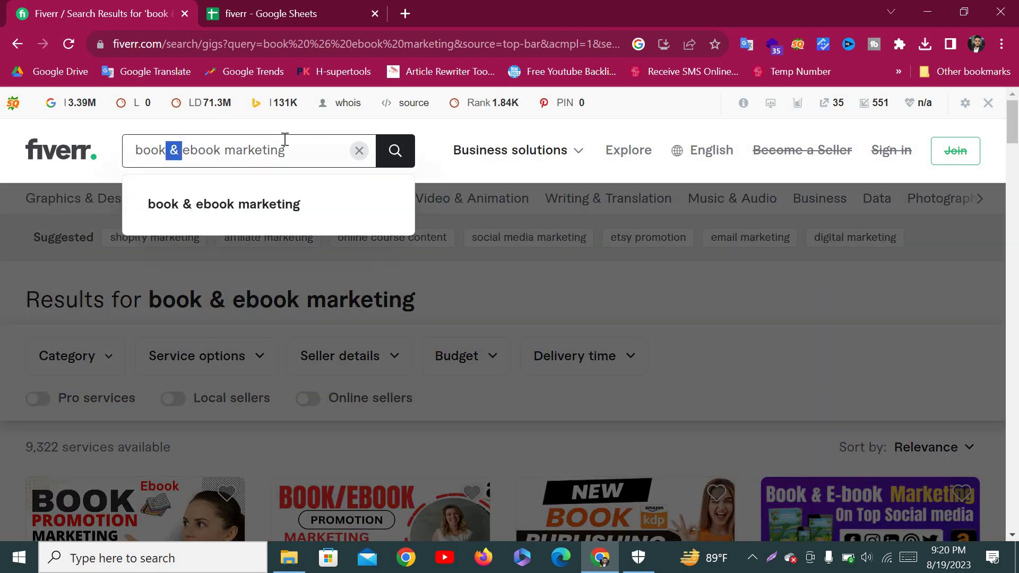
{"action": "key", "text": "End"}
{"action": "key", "text": "shift+Left"}
{"action": "key", "text": "shift+Left"}
{"action": "key", "text": "shift+Left"}
{"action": "key", "text": "shift+Left"}
{"action": "key", "text": "shift+Left"}
{"action": "key", "text": "shift+Left"}
{"action": "key", "text": "BackSpace"}
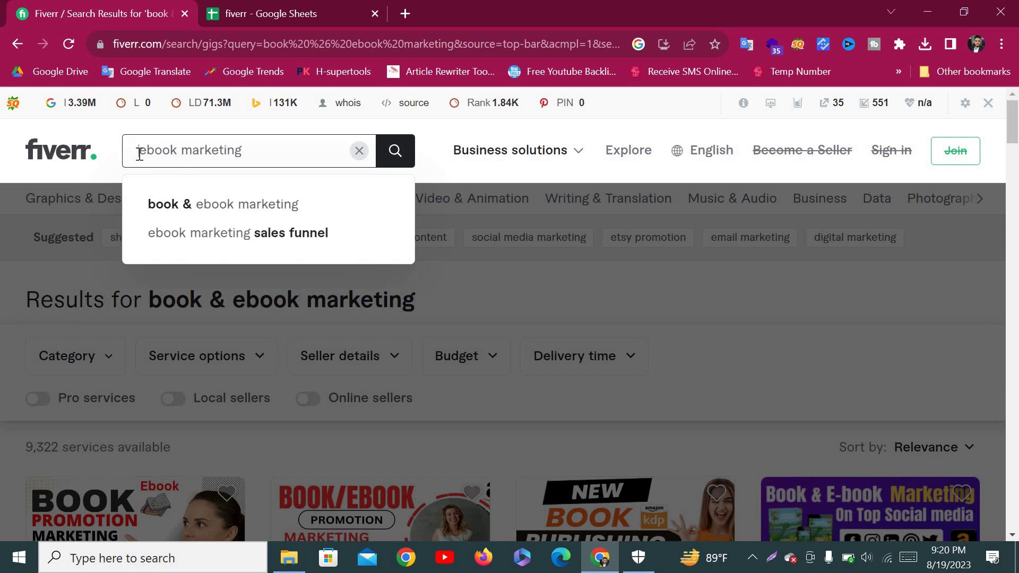
{"action": "key", "text": "Delete"}
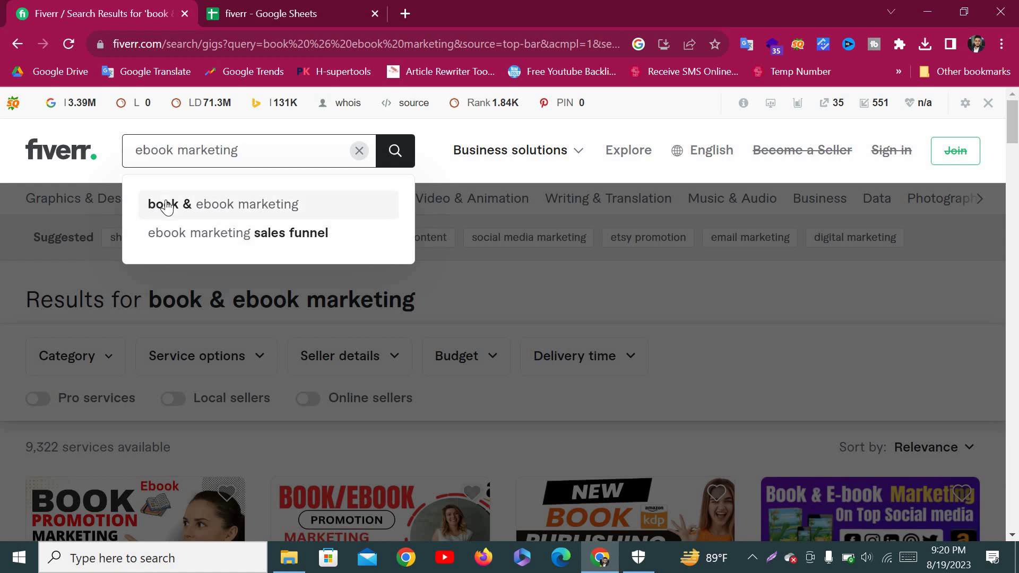
{"action": "left_click", "coordinate": [395, 150]}
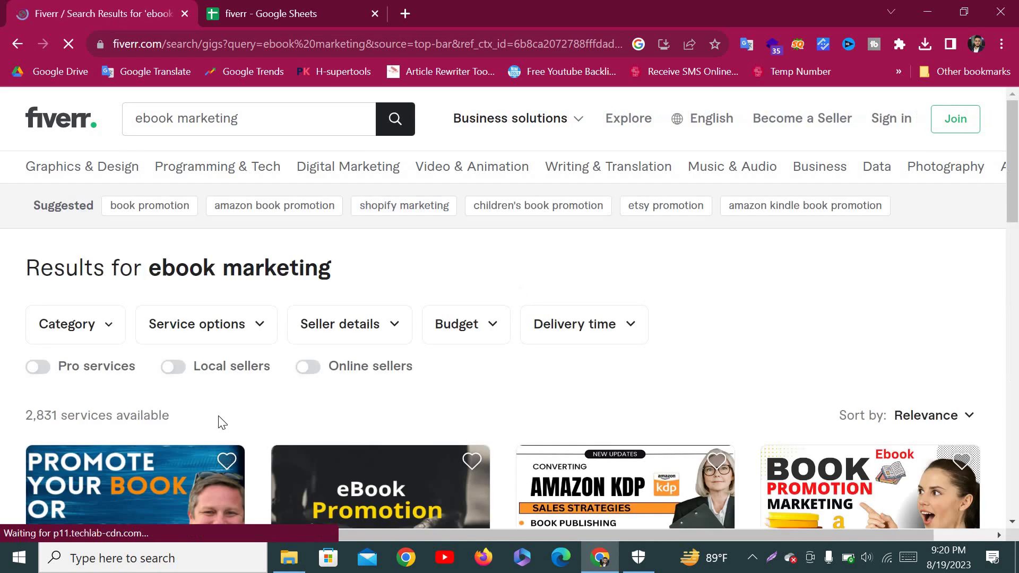
Copy the "ebook marketing" results heading from Fiverr into the spreadsheet starting at cell A10.
{"action": "scroll", "coordinate": [180, 250], "scroll_direction": "down", "scroll_amount": 3}
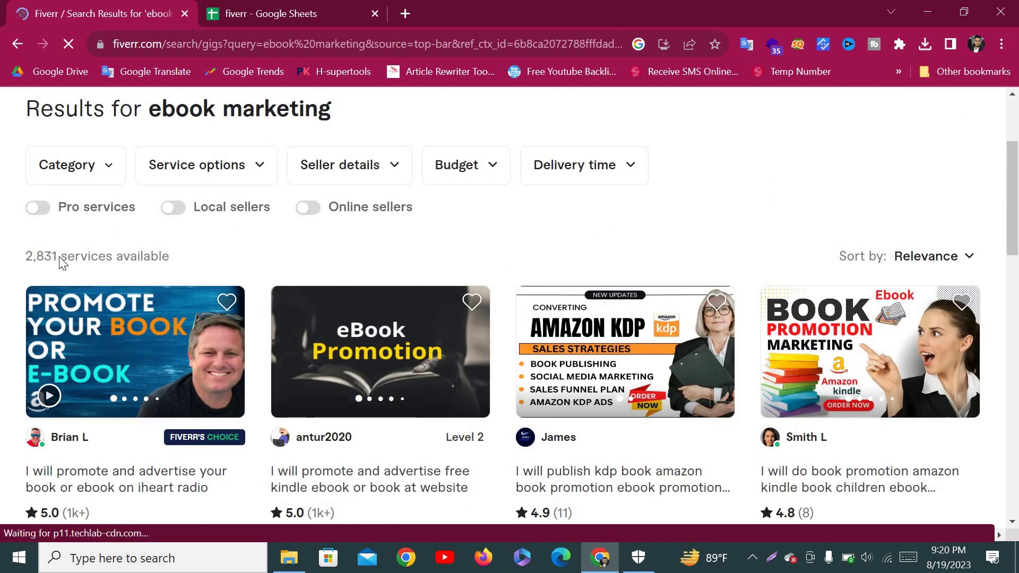
{"action": "scroll", "coordinate": [344, 209], "scroll_direction": "up", "scroll_amount": 2}
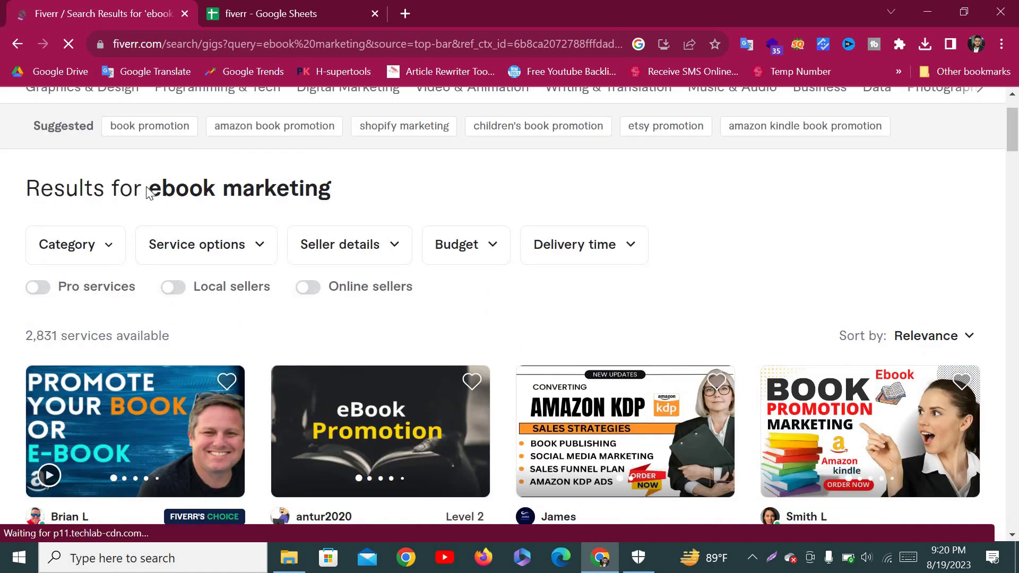
{"action": "left_click_drag", "start_coordinate": [337, 189], "coordinate": [146, 189]}
{"action": "left_click", "coordinate": [246, 8]}
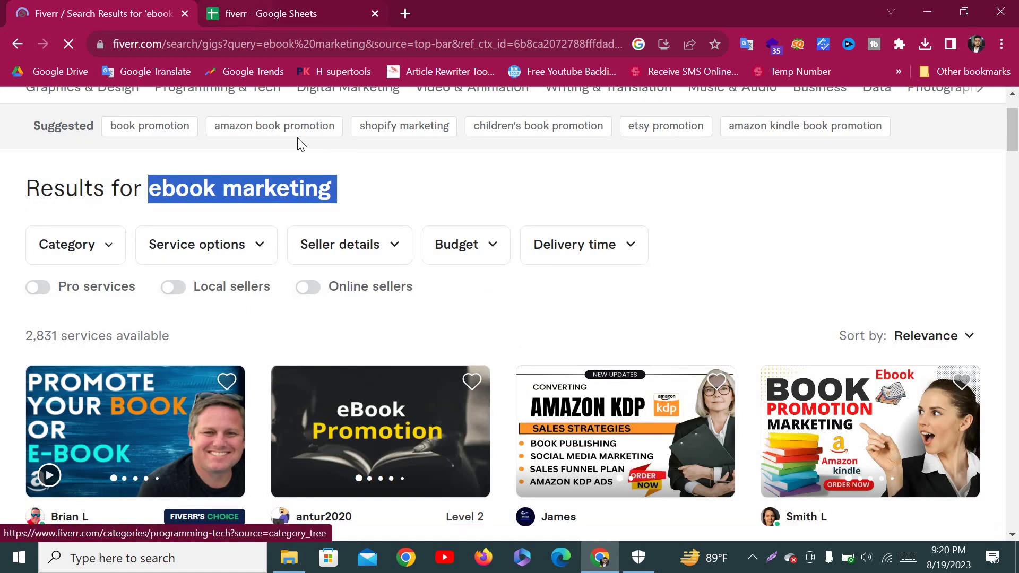
{"action": "left_click", "coordinate": [99, 378]}
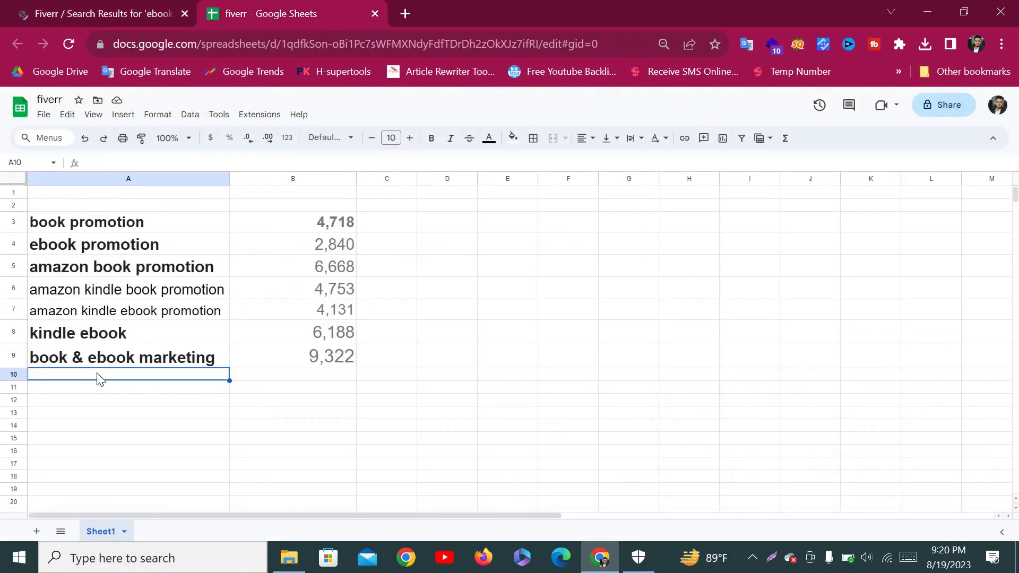
{"action": "type", "text": "ebook marketing Category Service options Seller details Budget Delivery time"}
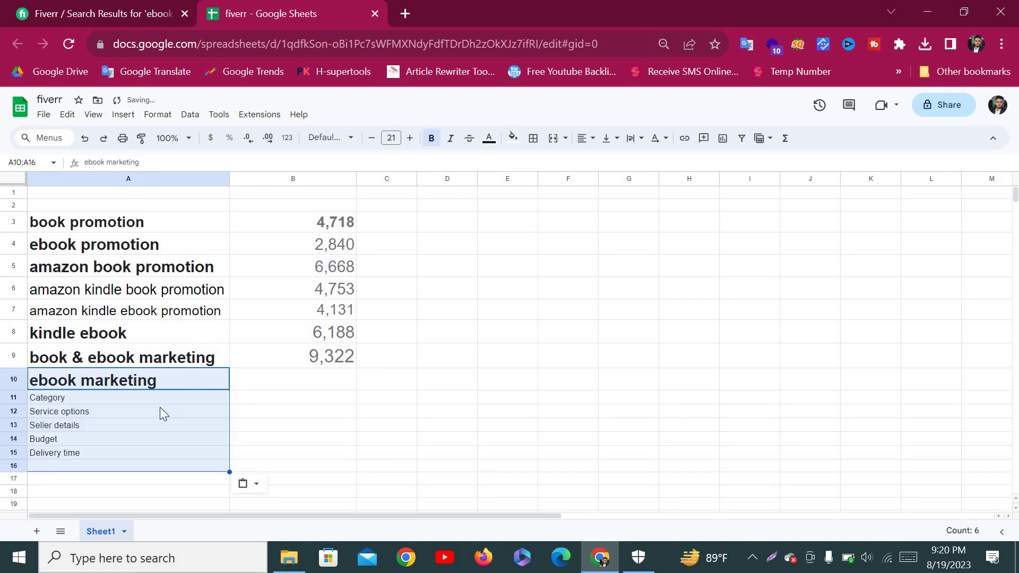
Clear the unwanted filter labels pasted below "ebook marketing" in cells A11:A16.
{"action": "key", "text": "Down"}
{"action": "key", "text": "Down"}
{"action": "key", "text": "Right"}
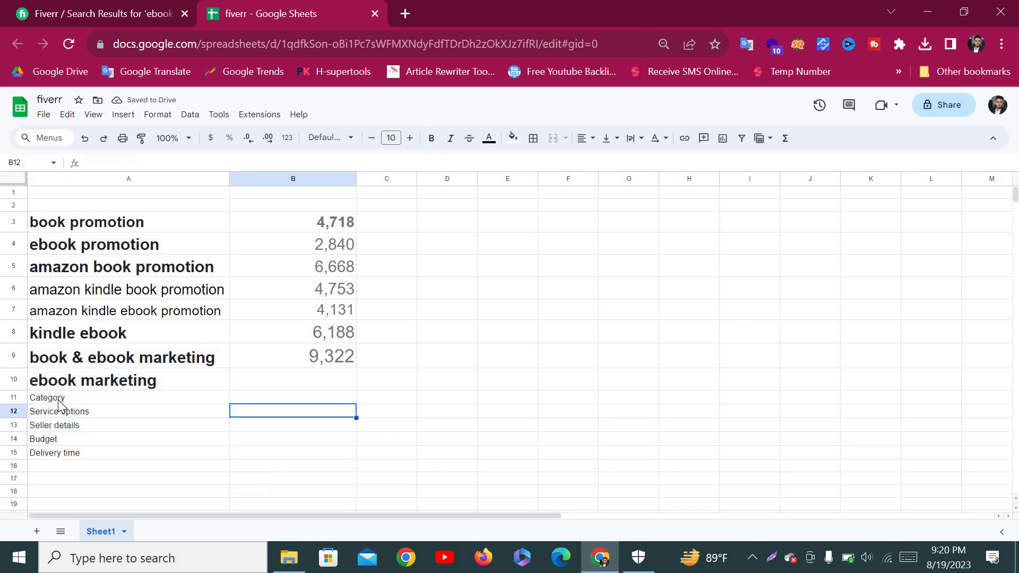
{"action": "key", "text": "ctrl+z"}
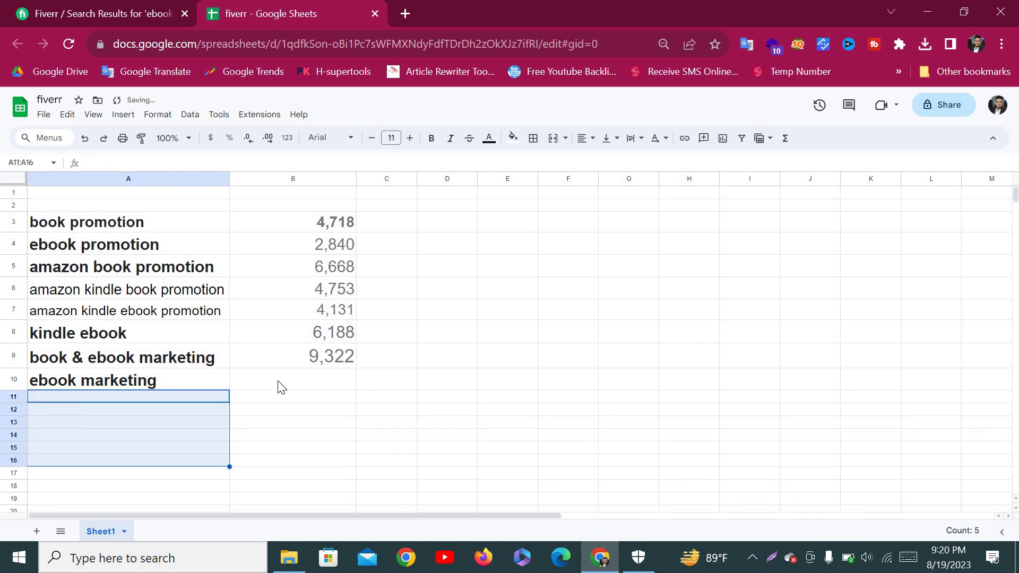
Copy the available-services count 2,831 for "ebook marketing" from Fiverr into cell B10.
{"action": "key", "text": "Right"}
{"action": "key", "text": "ctrl+Tab"}
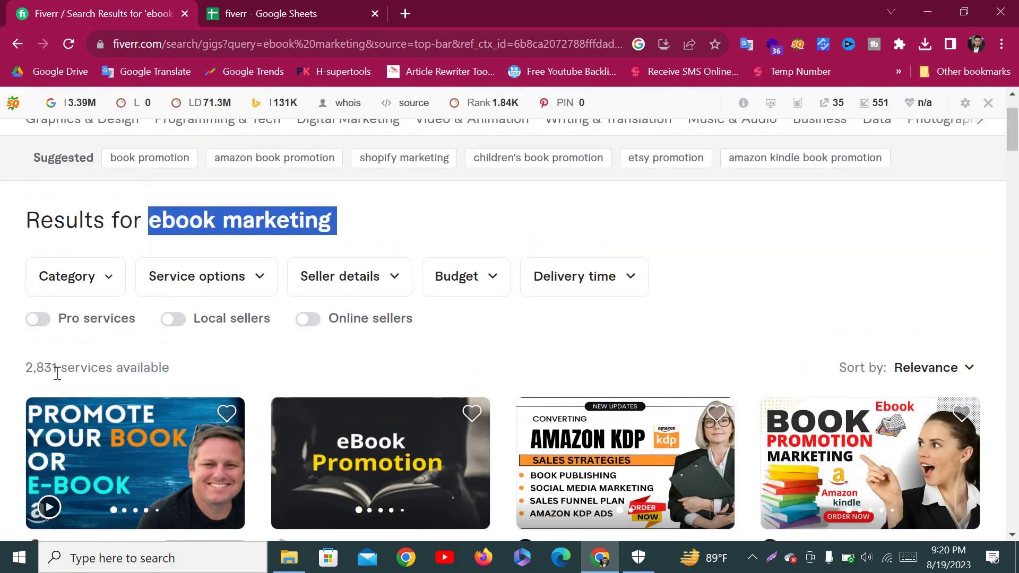
{"action": "double_click", "coordinate": [58, 373]}
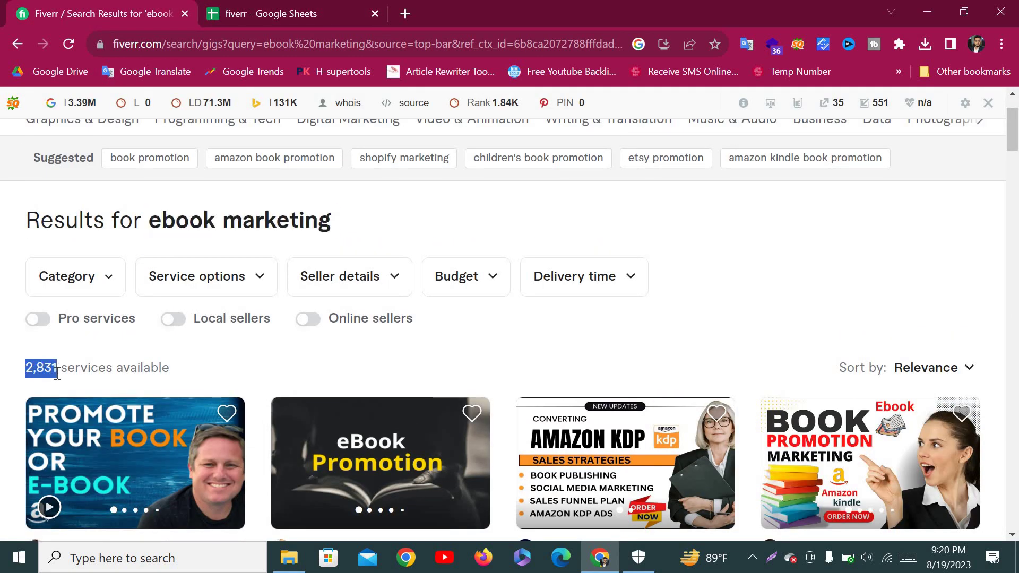
{"action": "left_click", "coordinate": [234, 14]}
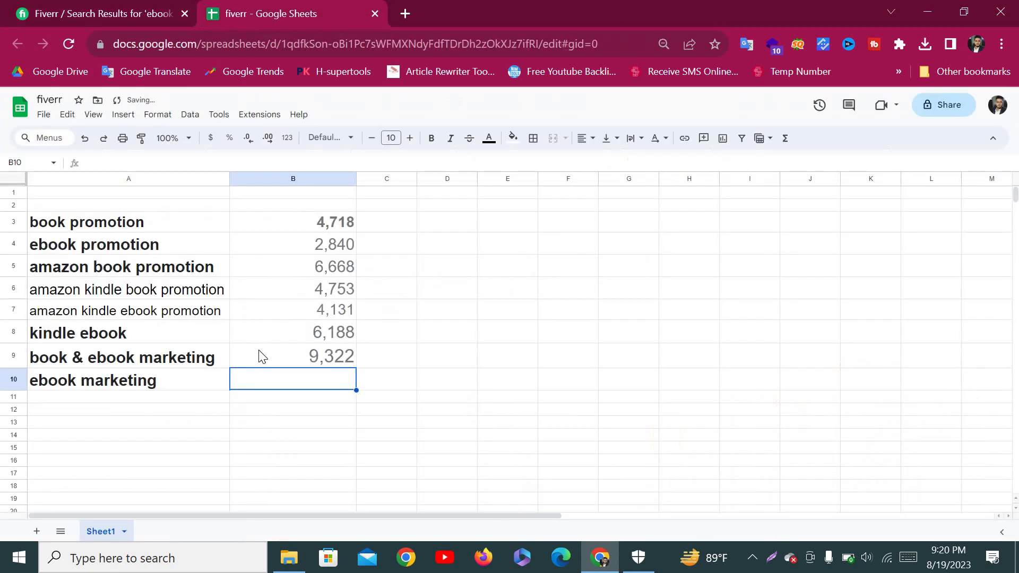
{"action": "type", "text": "2831"}
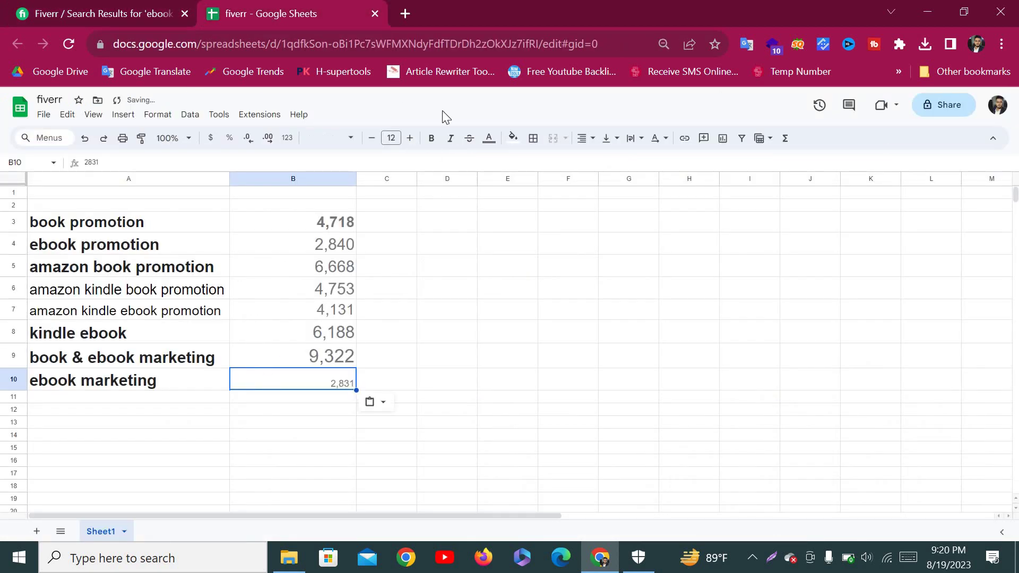
Enlarge the font of the services count in cell B10.
{"action": "left_click", "coordinate": [410, 138]}
{"action": "left_click", "coordinate": [410, 138]}
{"action": "left_click", "coordinate": [409, 138]}
{"action": "left_click", "coordinate": [409, 138]}
{"action": "left_click", "coordinate": [410, 138]}
{"action": "left_click", "coordinate": [409, 138]}
{"action": "left_click", "coordinate": [410, 138]}
{"action": "left_click", "coordinate": [410, 138]}
{"action": "left_click", "coordinate": [410, 138]}
{"action": "left_click", "coordinate": [410, 138]}
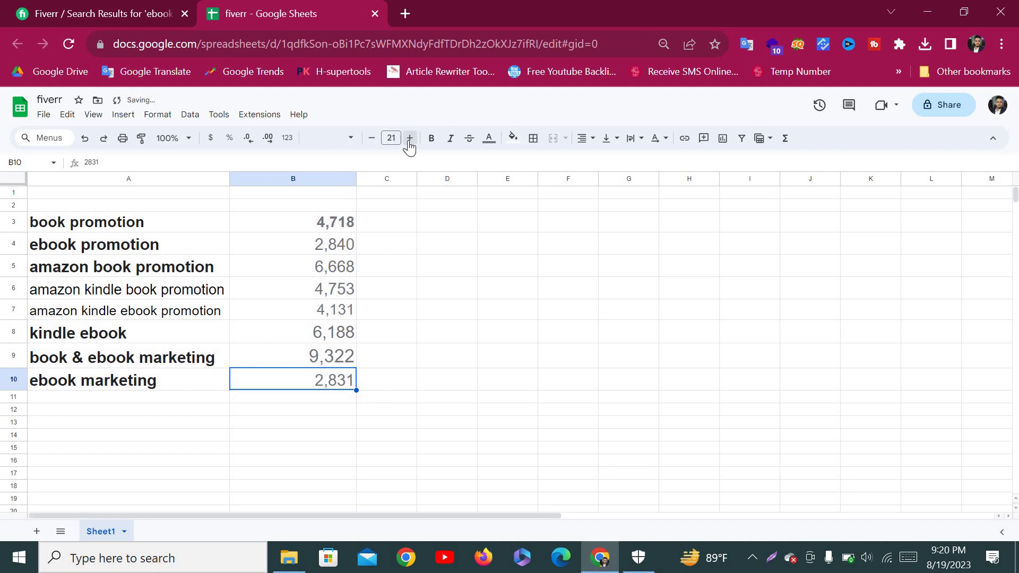
{"action": "left_click", "coordinate": [410, 138]}
{"action": "left_click", "coordinate": [410, 138]}
{"action": "left_click", "coordinate": [403, 371]}
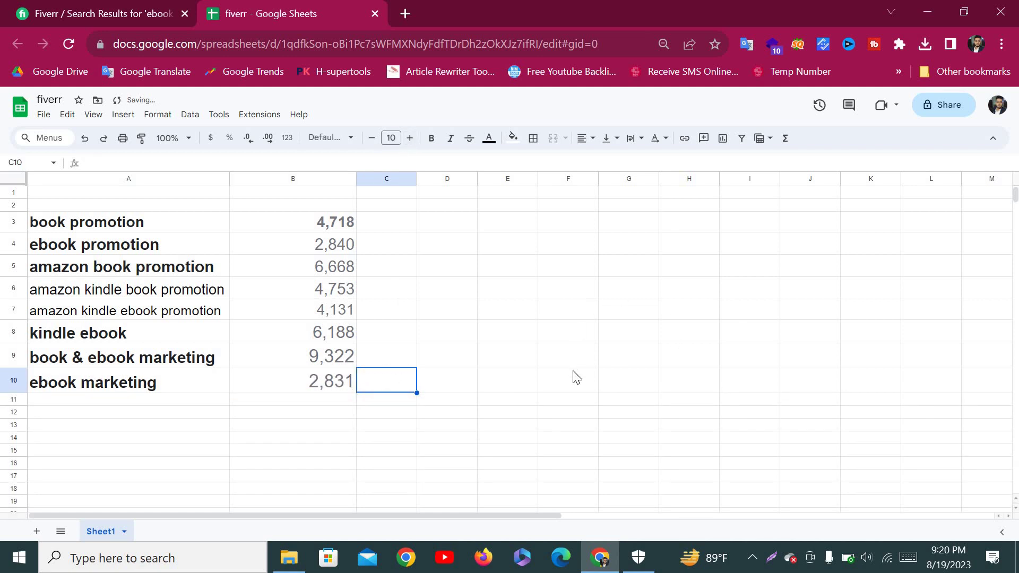
{"action": "scroll", "coordinate": [218, 330], "scroll_direction": "down", "scroll_amount": 3}
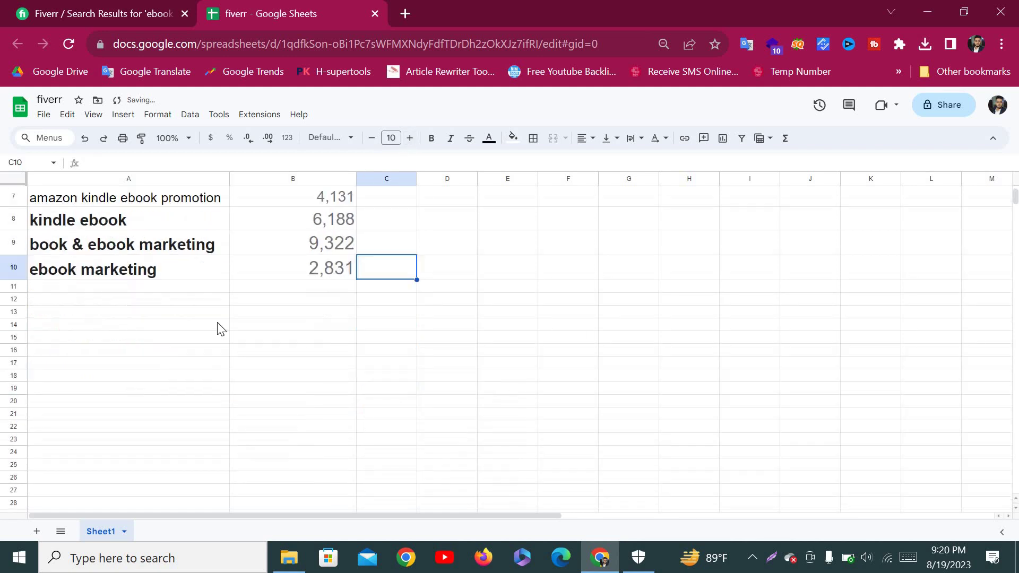
{"action": "left_click", "coordinate": [46, 288]}
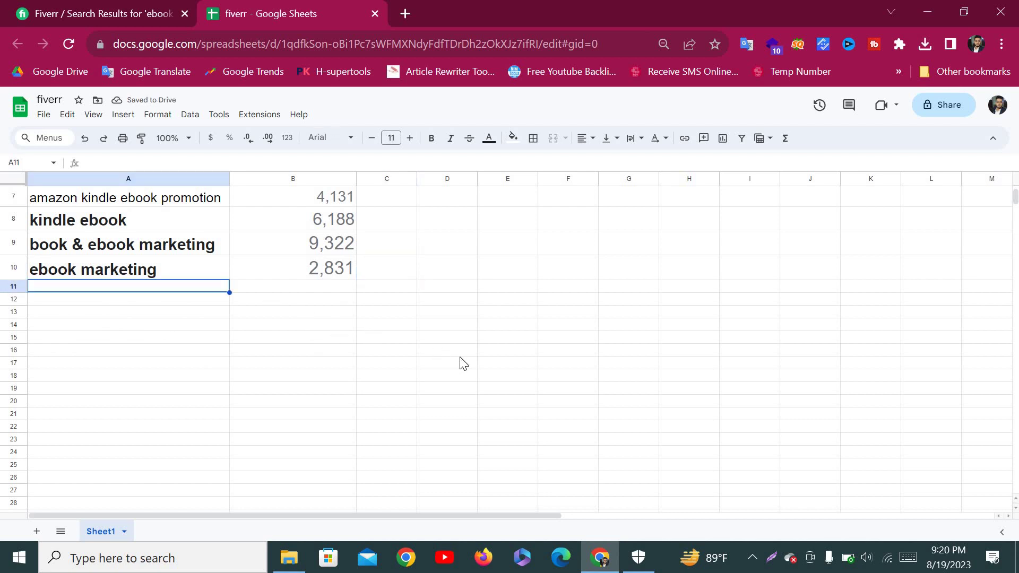
{"action": "scroll", "coordinate": [464, 364], "scroll_direction": "up", "scroll_amount": 3}
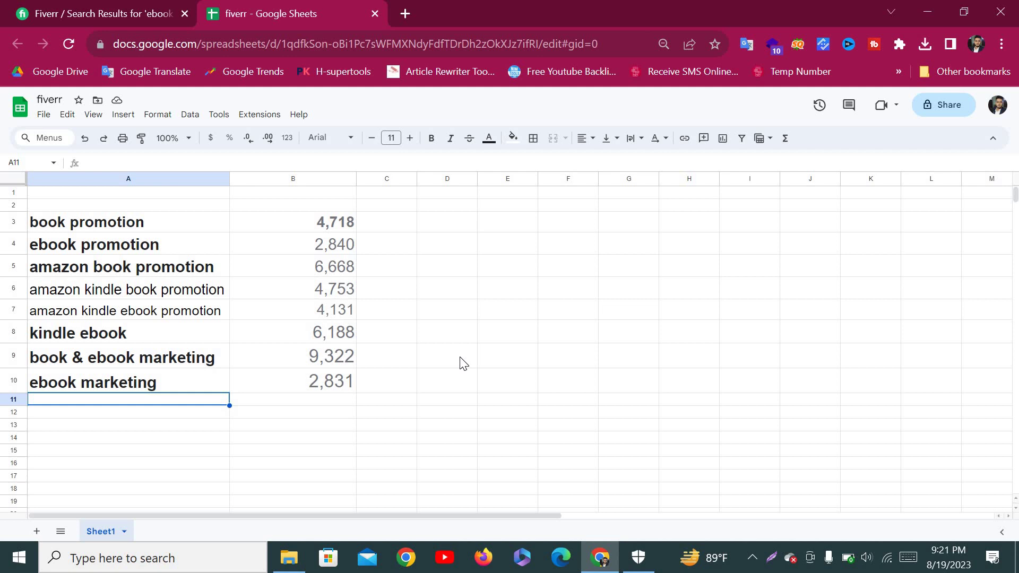
Switch to the Fiverr results page and run a gig search for "book marketing".
{"action": "left_click", "coordinate": [76, 14]}
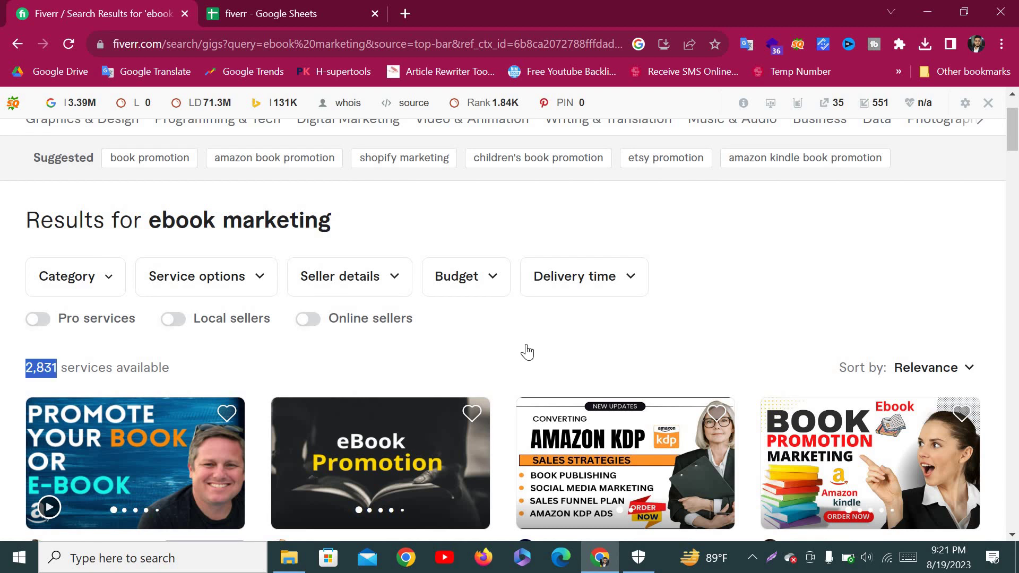
{"action": "scroll", "coordinate": [526, 350], "scroll_direction": "down", "scroll_amount": 1}
{"action": "scroll", "coordinate": [520, 353], "scroll_direction": "down", "scroll_amount": 2}
{"action": "scroll", "coordinate": [525, 353], "scroll_direction": "up", "scroll_amount": 5}
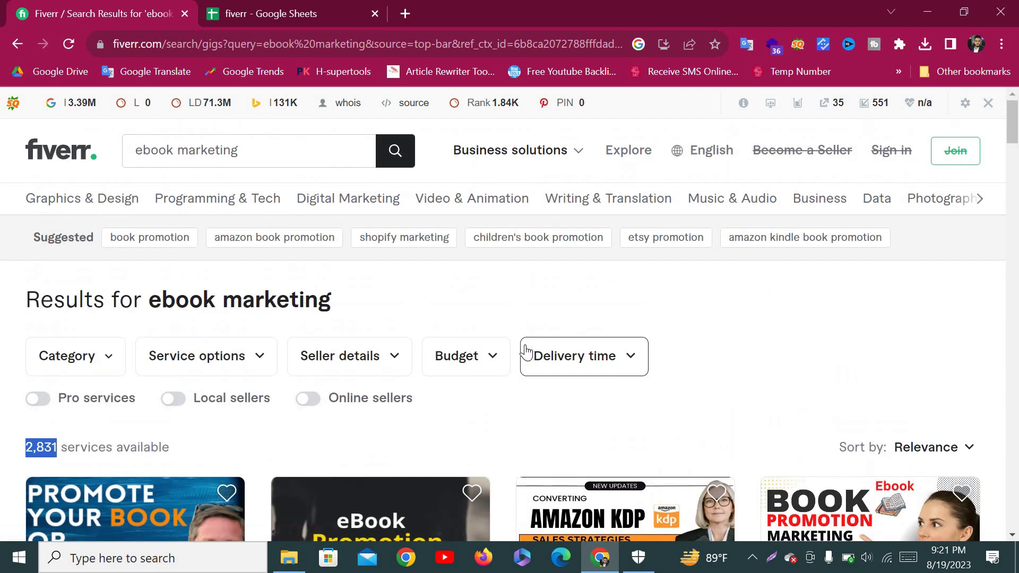
{"action": "left_click", "coordinate": [269, 159]}
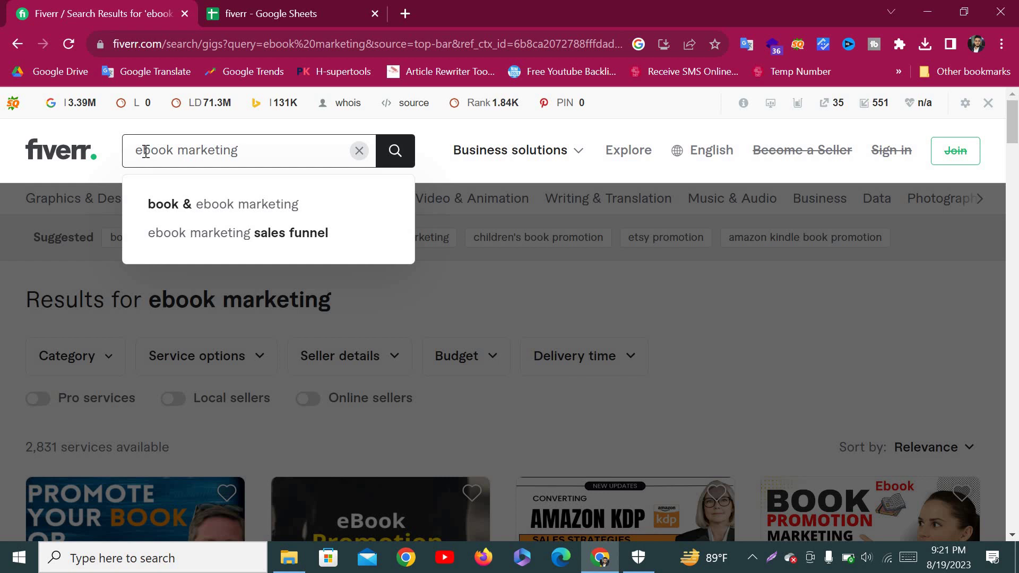
{"action": "key", "text": "BackSpace"}
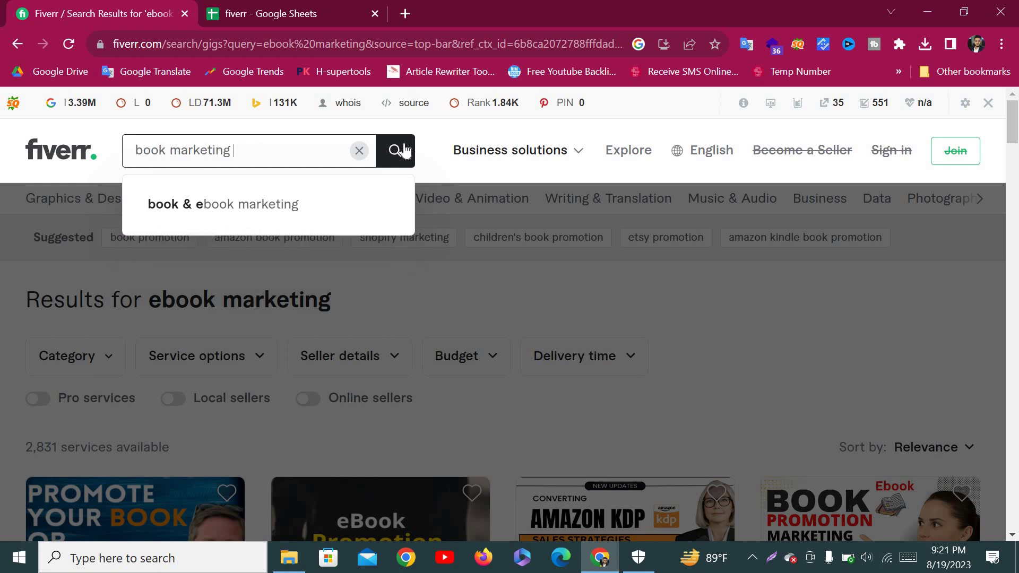
{"action": "left_click", "coordinate": [393, 150]}
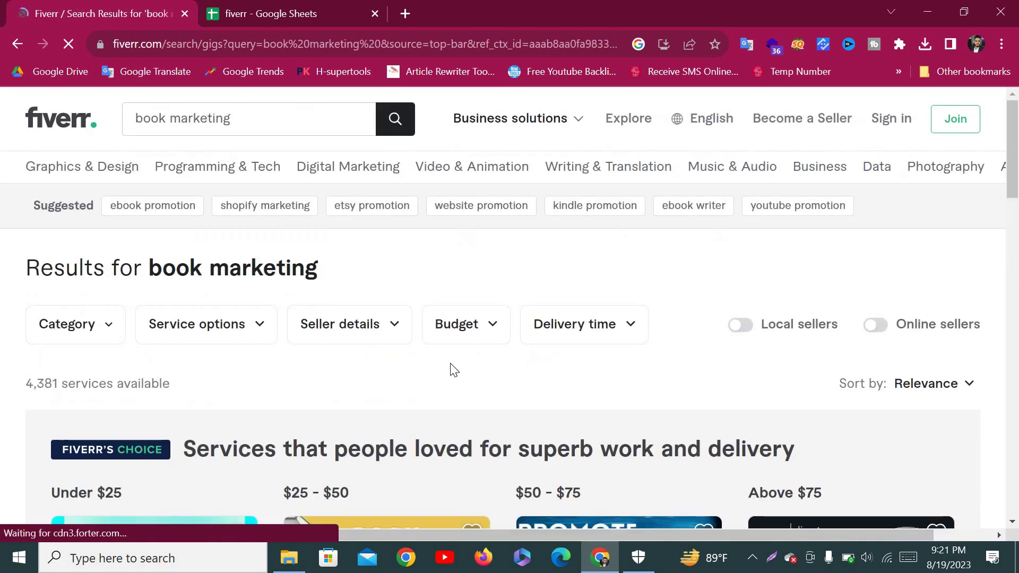
Copy the keyword "book marketing" from the Fiverr results heading into cell A11 of the fiverr spreadsheet.
{"action": "scroll", "coordinate": [335, 255], "scroll_direction": "down", "scroll_amount": 1}
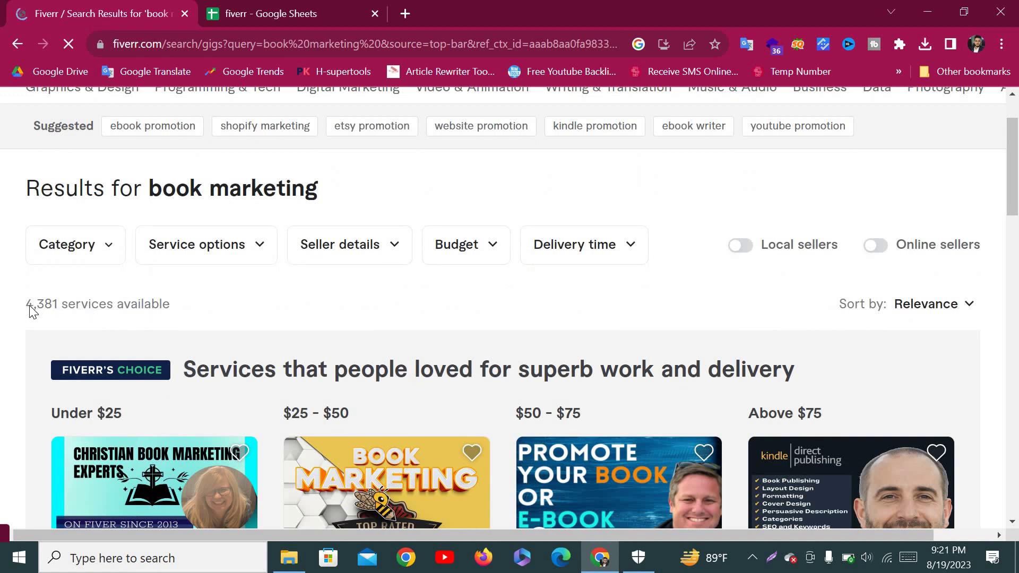
{"action": "left_click_drag", "start_coordinate": [150, 189], "coordinate": [332, 202]}
{"action": "key", "text": "ctrl+c"}
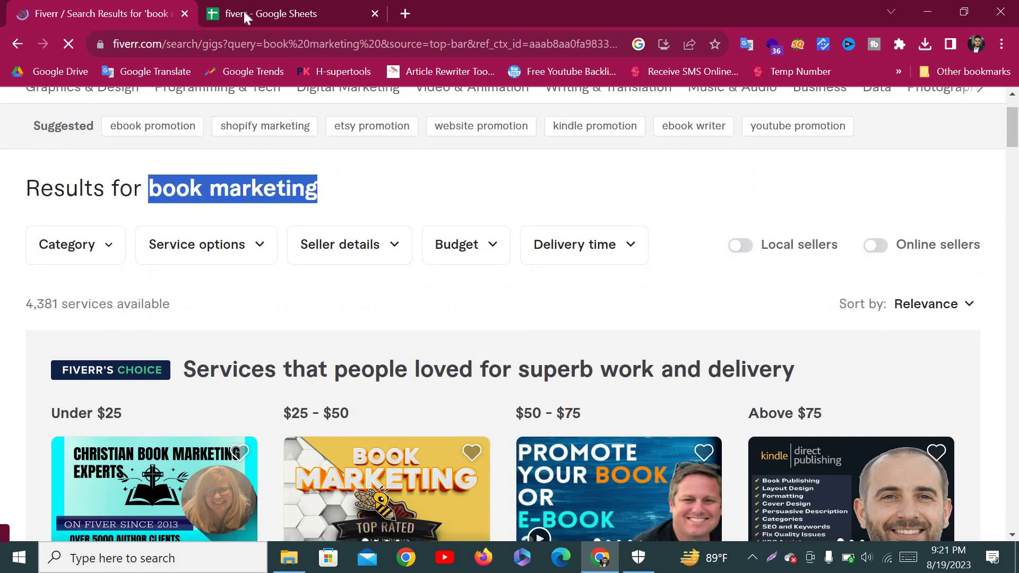
{"action": "key", "text": "ctrl+Tab"}
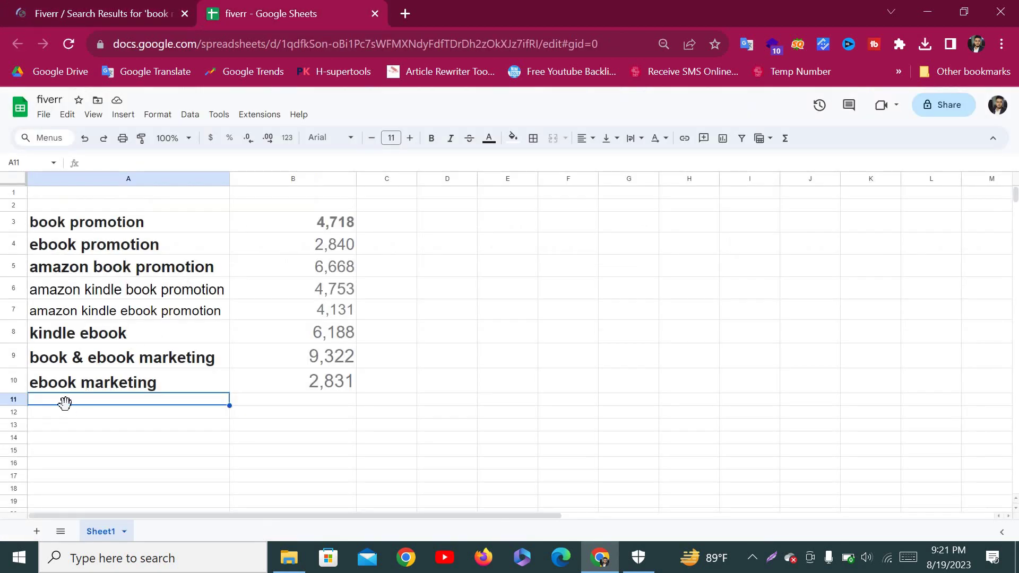
{"action": "key", "text": "ctrl+v"}
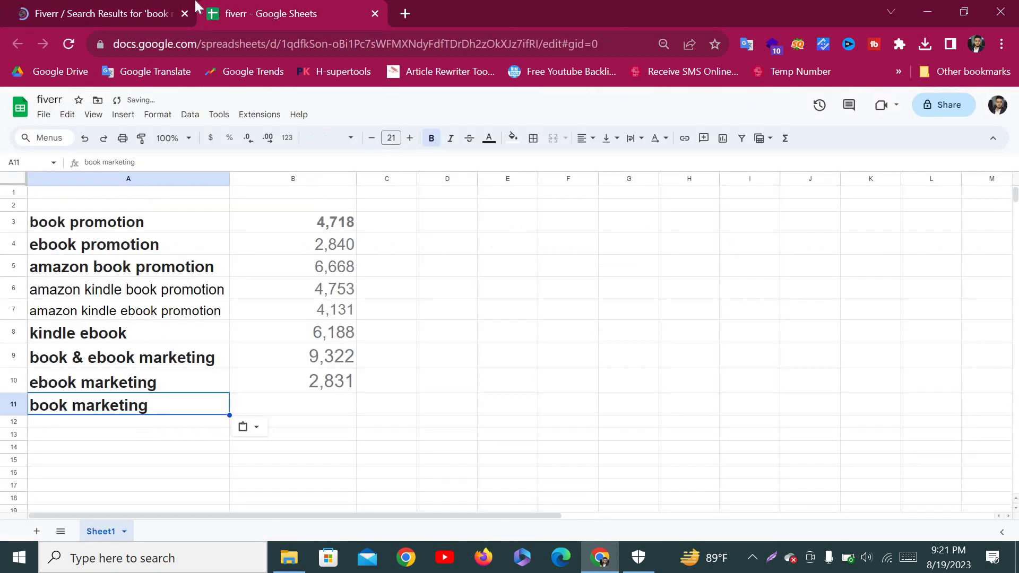
Copy the available-services count 4,381 for "book marketing" from Fiverr into cell B11.
{"action": "key", "text": "ctrl+Tab"}
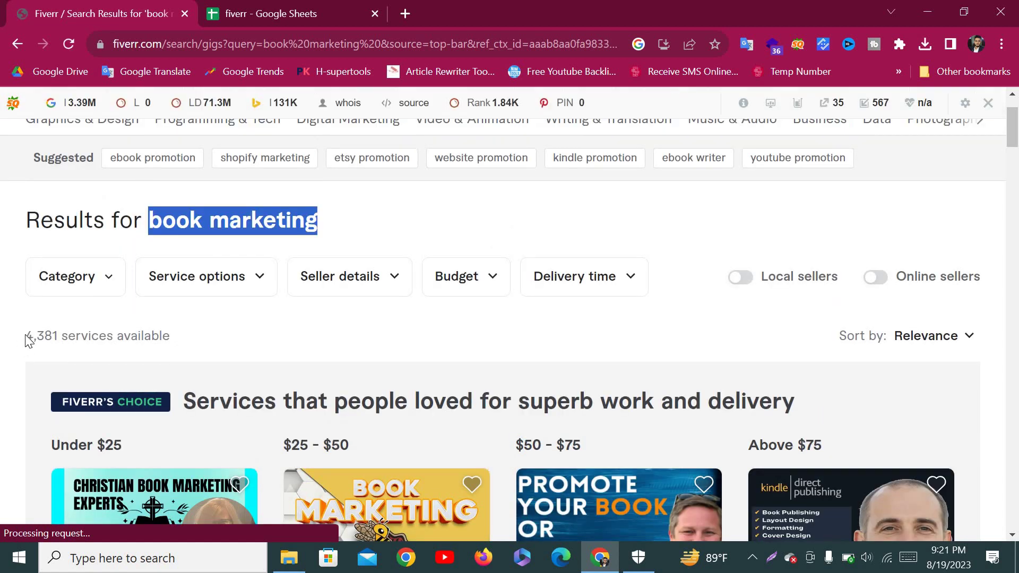
{"action": "left_click_drag", "start_coordinate": [25, 336], "coordinate": [59, 336]}
{"action": "key", "text": "ctrl+c"}
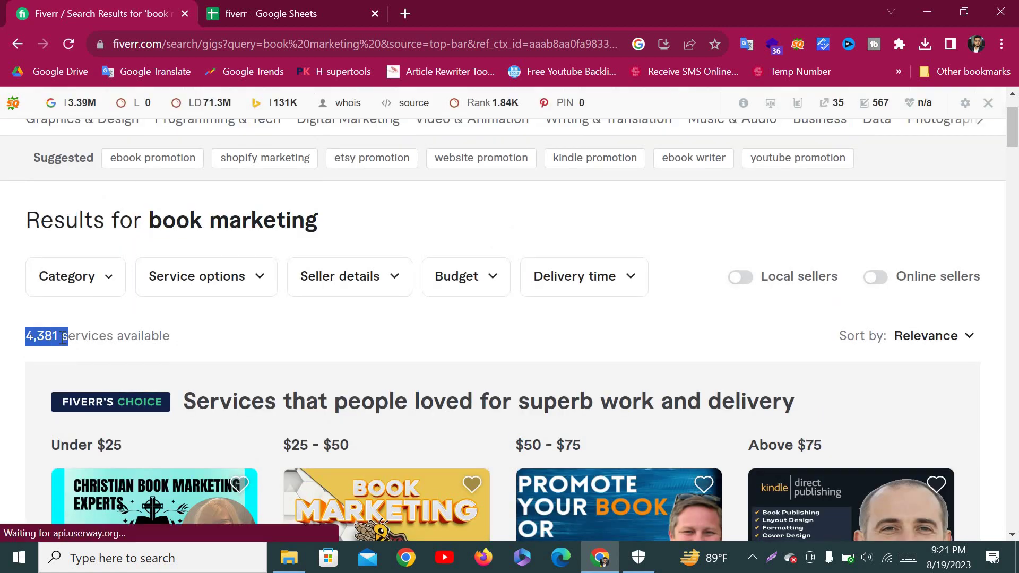
{"action": "left_click", "coordinate": [225, 8]}
{"action": "left_click", "coordinate": [286, 405]}
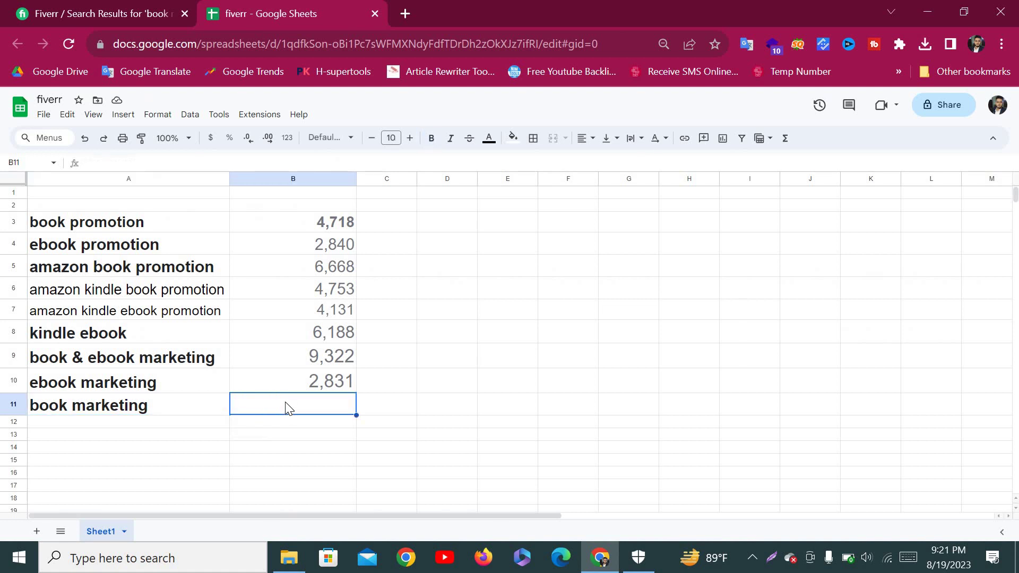
{"action": "key", "text": "ctrl+v"}
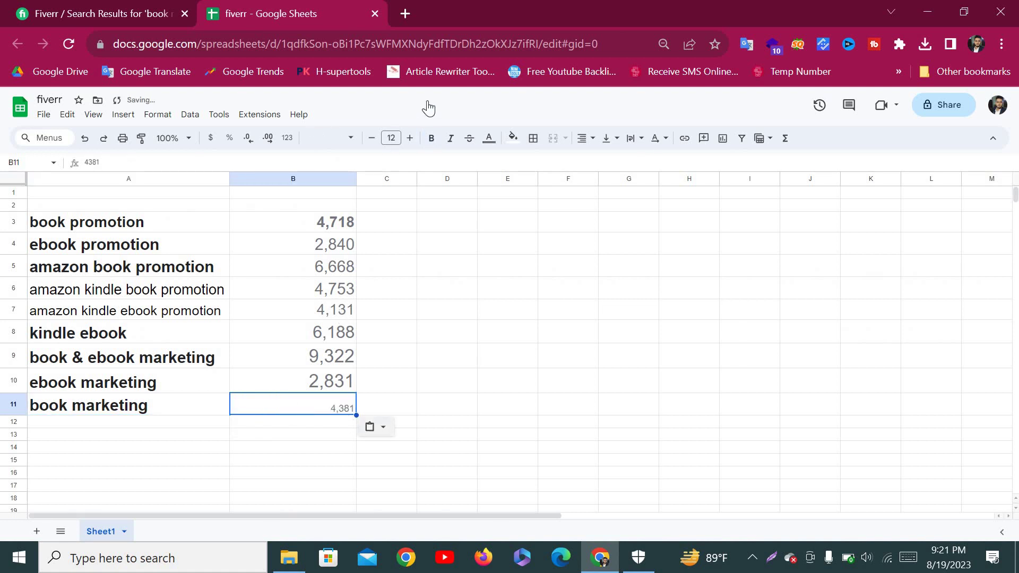
Increase the font size of the services count in cell B11 to 25.
{"action": "left_click", "coordinate": [410, 141]}
{"action": "left_click", "coordinate": [411, 141]}
{"action": "left_click", "coordinate": [411, 141]}
{"action": "left_click", "coordinate": [410, 141]}
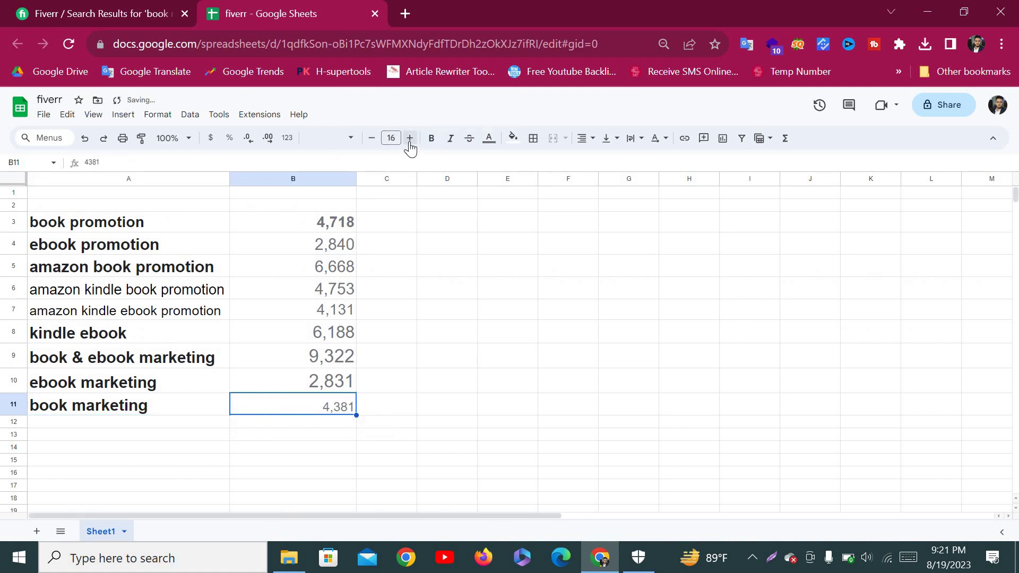
{"action": "left_click", "coordinate": [411, 142]}
{"action": "left_click", "coordinate": [411, 141]}
{"action": "left_click", "coordinate": [410, 141]}
{"action": "left_click", "coordinate": [410, 141]}
{"action": "left_click", "coordinate": [410, 141]}
{"action": "left_click", "coordinate": [411, 142]}
{"action": "left_click", "coordinate": [411, 142]}
{"action": "left_click", "coordinate": [411, 141]}
{"action": "left_click", "coordinate": [410, 141]}
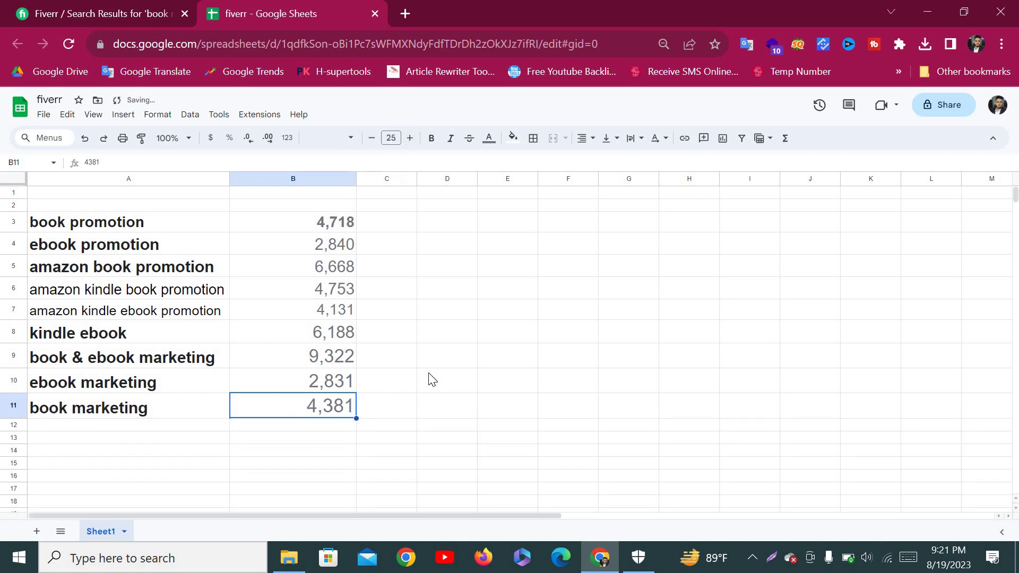
{"action": "scroll", "coordinate": [271, 345], "scroll_direction": "down", "scroll_amount": 2}
{"action": "left_click", "coordinate": [270, 313]}
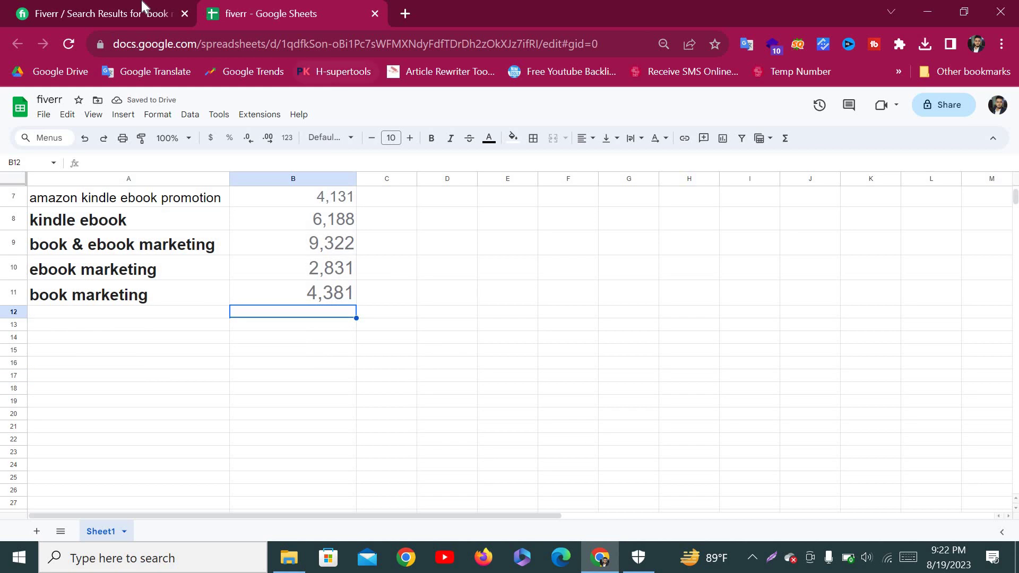
Return to Fiverr and check the search suggestions offered for "book a".
{"action": "key", "text": "ctrl+shift+Tab"}
{"action": "scroll", "coordinate": [342, 334], "scroll_direction": "down", "scroll_amount": 5}
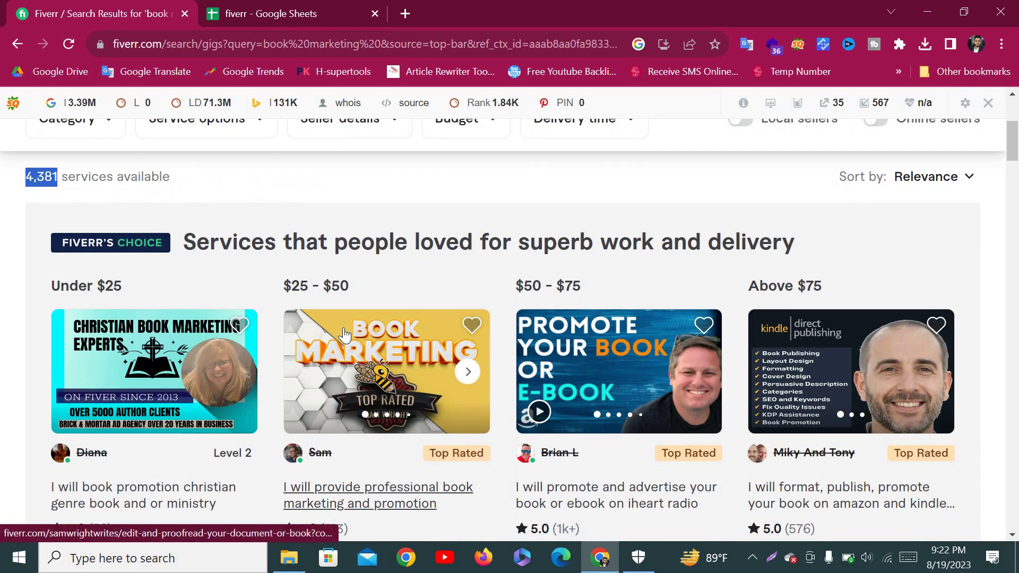
{"action": "scroll", "coordinate": [344, 333], "scroll_direction": "up", "scroll_amount": 7}
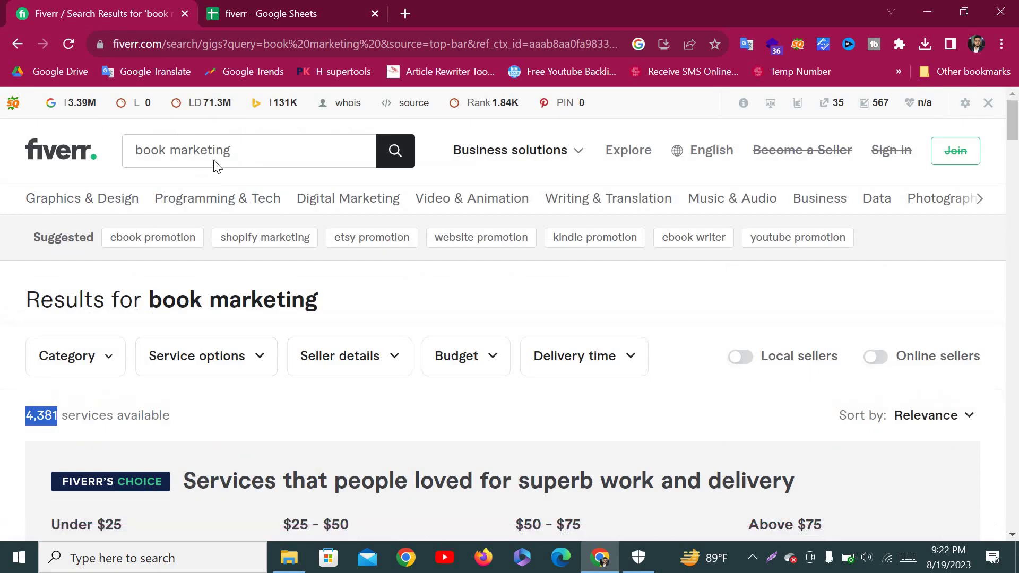
{"action": "left_click", "coordinate": [236, 148]}
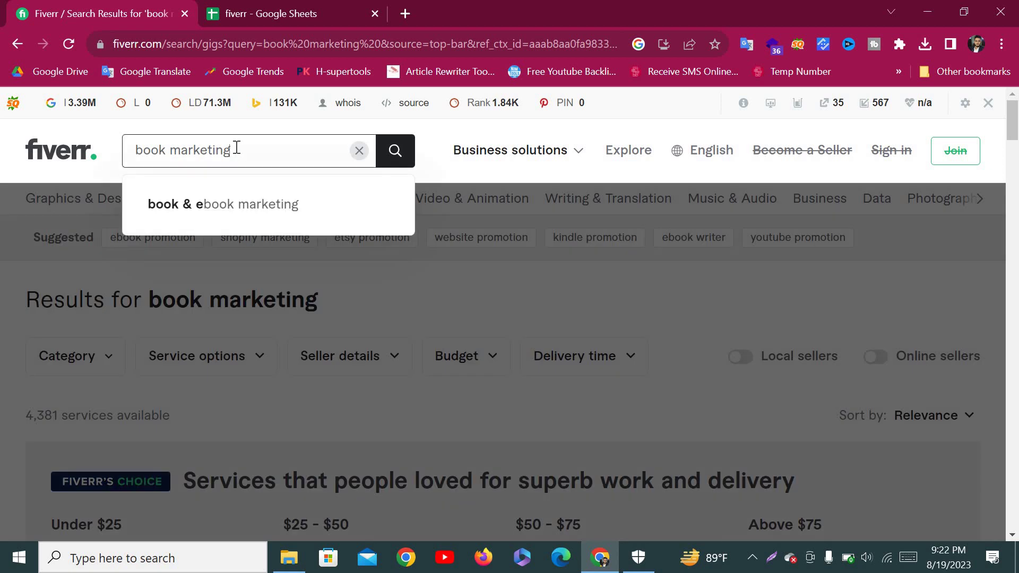
{"action": "key", "text": "ctrl+BackSpace"}
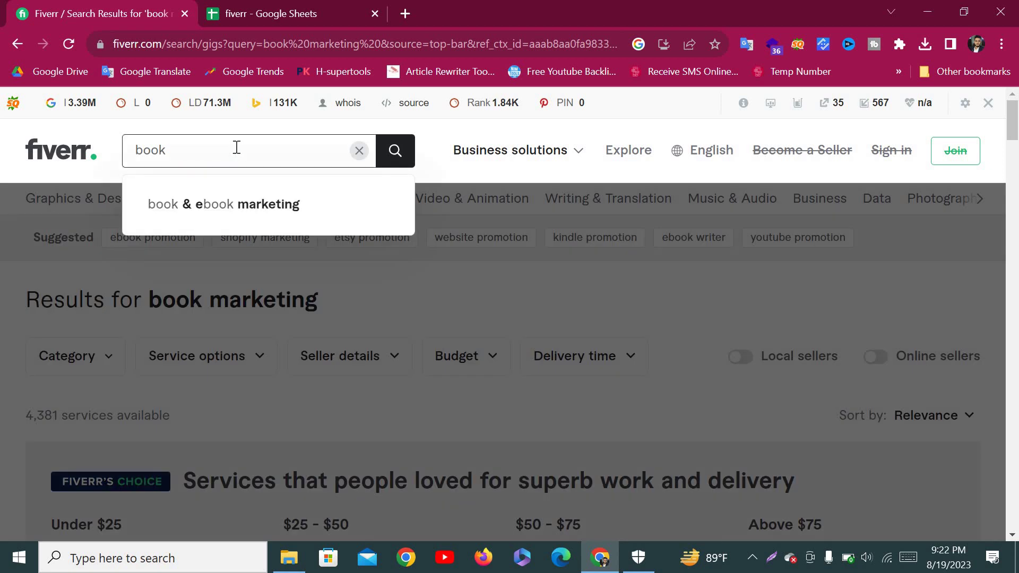
{"action": "key", "text": "BackSpace"}
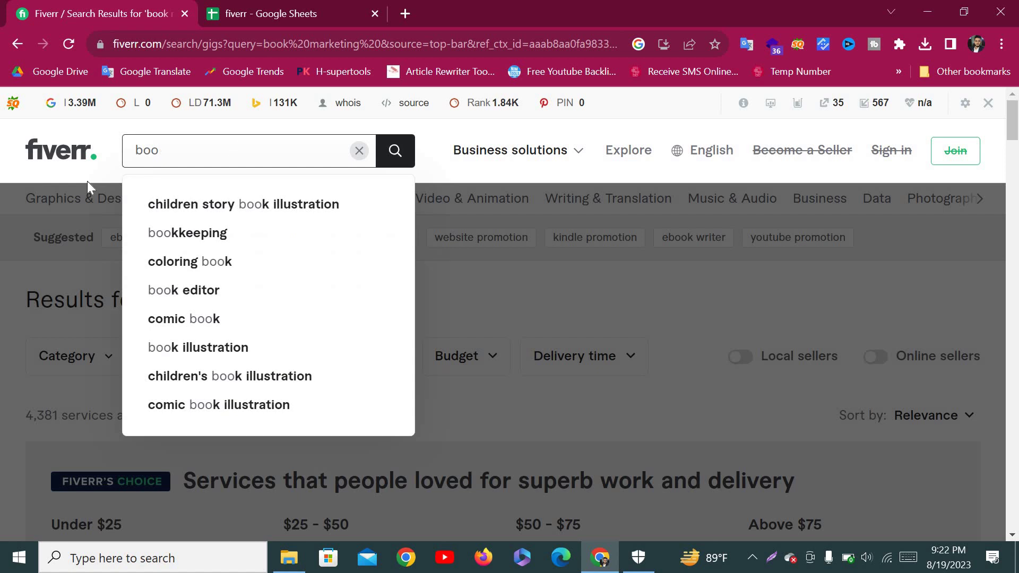
{"action": "type", "text": "k a"}
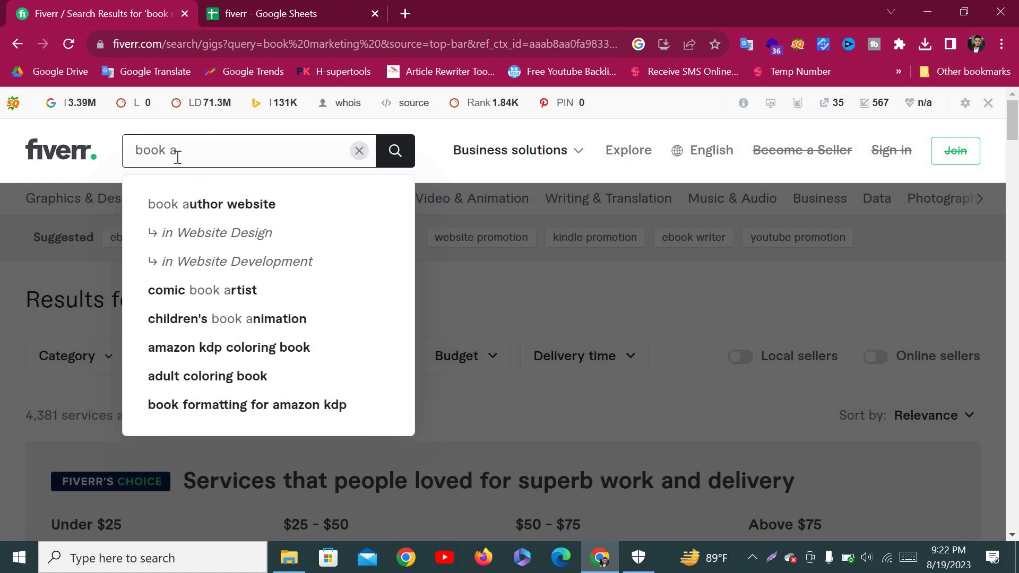
Change the Fiverr query to "book pro" and run the suggested search "amazon kdp book promotion".
{"action": "key", "text": "BackSpace"}
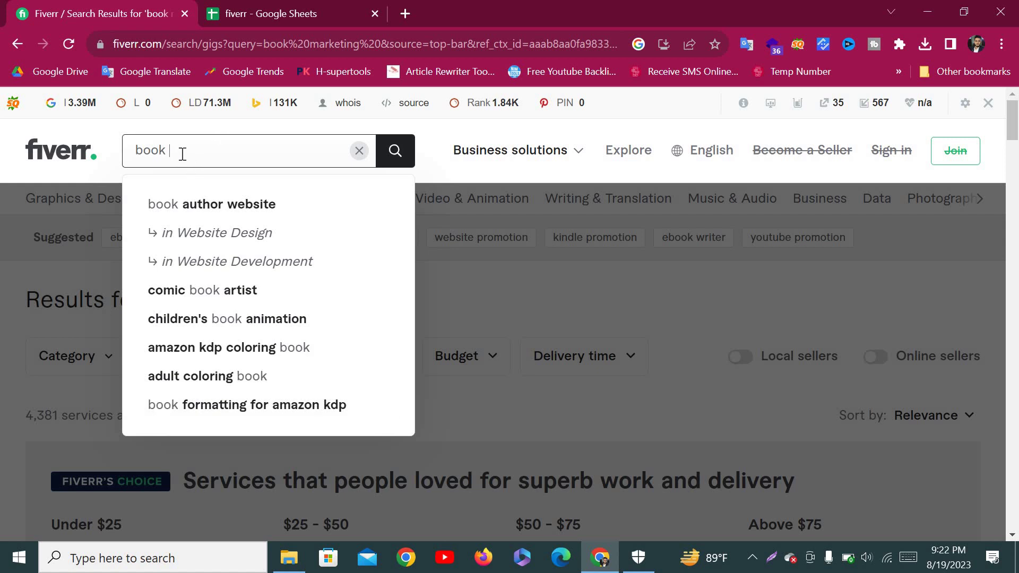
{"action": "key", "text": "BackSpace"}
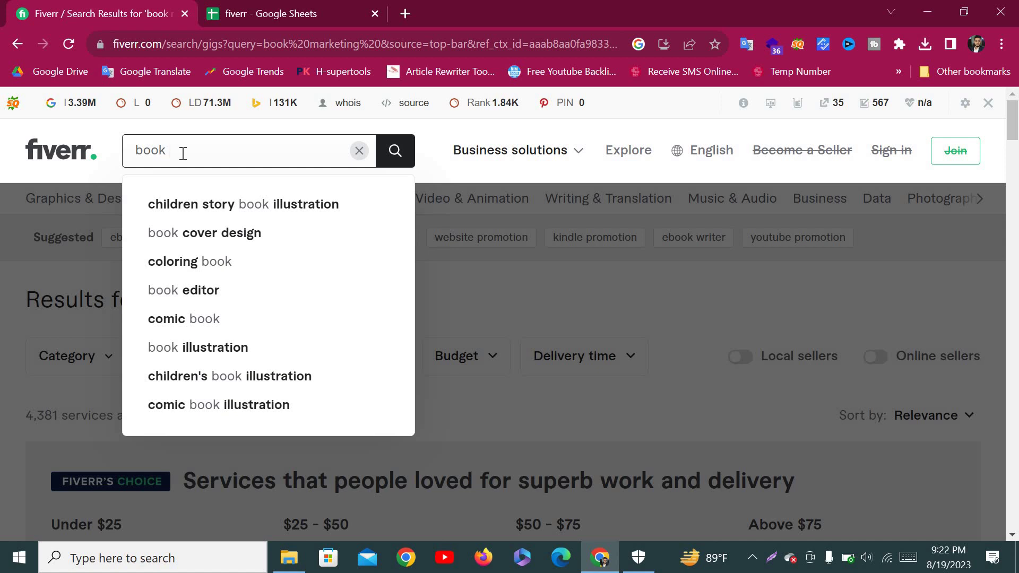
{"action": "type", "text": "pr"}
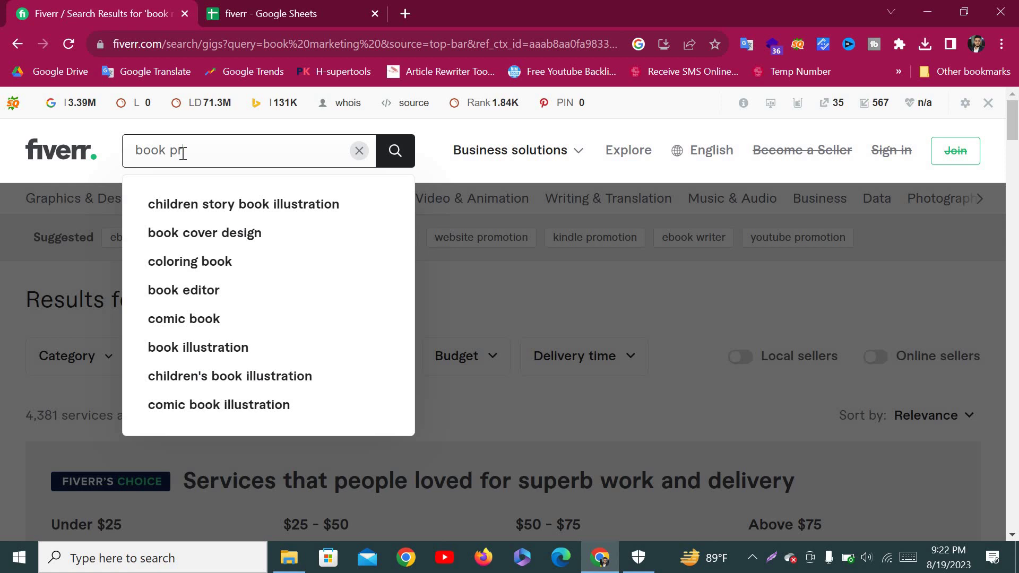
{"action": "type", "text": "o"}
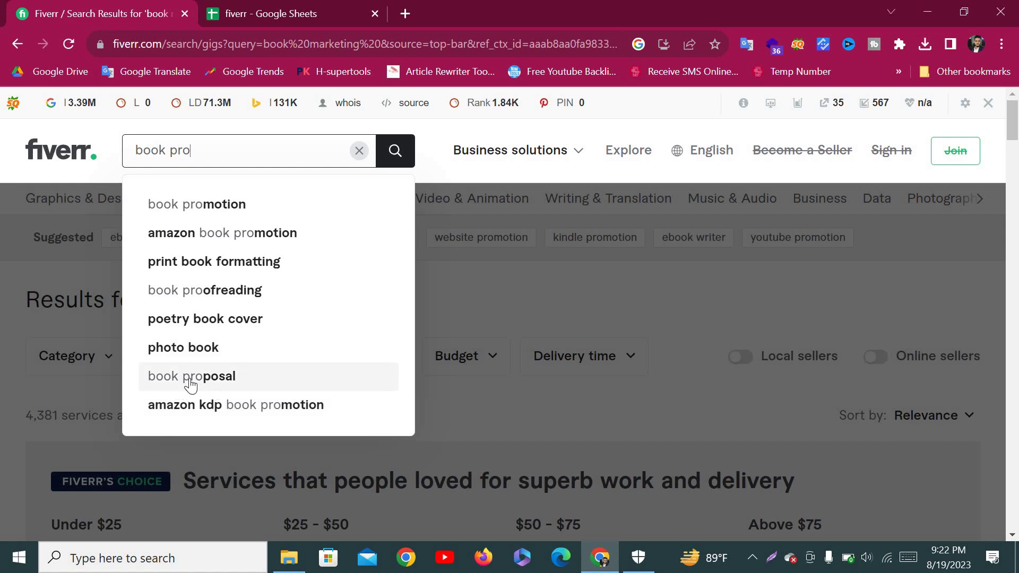
{"action": "left_click", "coordinate": [204, 416]}
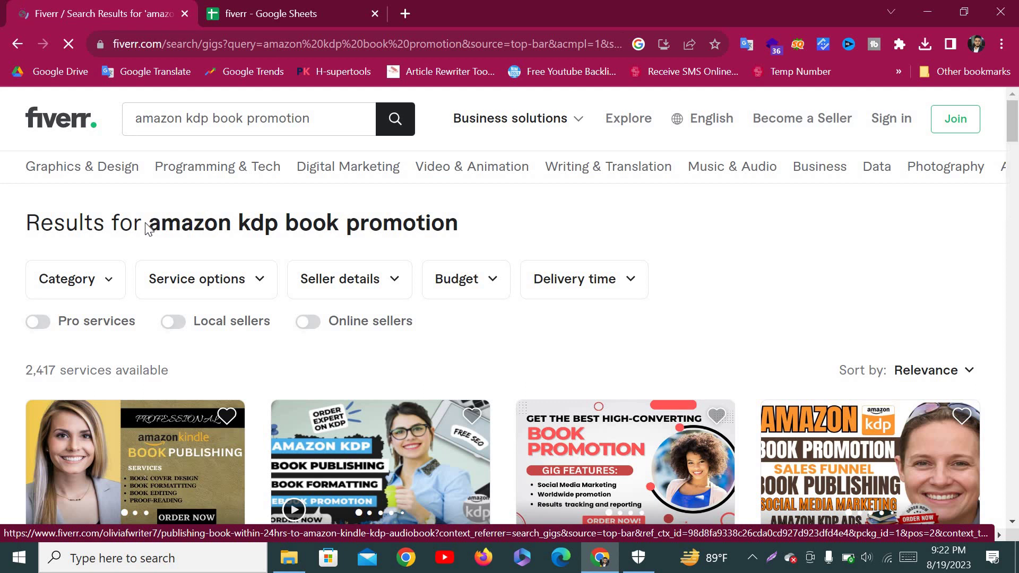
Copy the keyword "amazon kdp book promotion" from the Fiverr results heading into cell A12 of the spreadsheet.
{"action": "left_click_drag", "start_coordinate": [457, 225], "coordinate": [142, 226]}
{"action": "key", "text": "ctrl+c"}
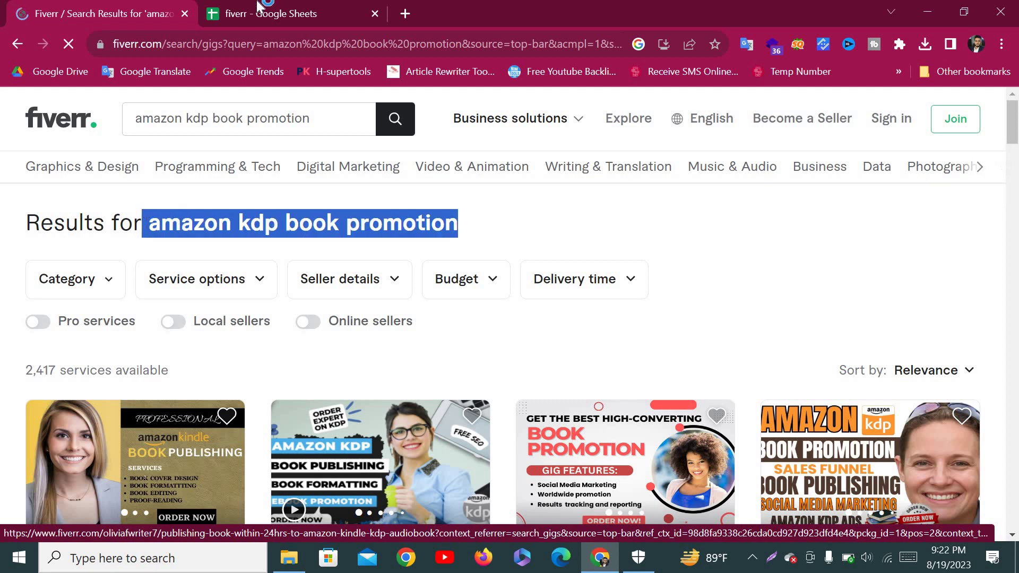
{"action": "left_click", "coordinate": [259, 6]}
{"action": "scroll", "coordinate": [49, 268], "scroll_direction": "up", "scroll_amount": 3}
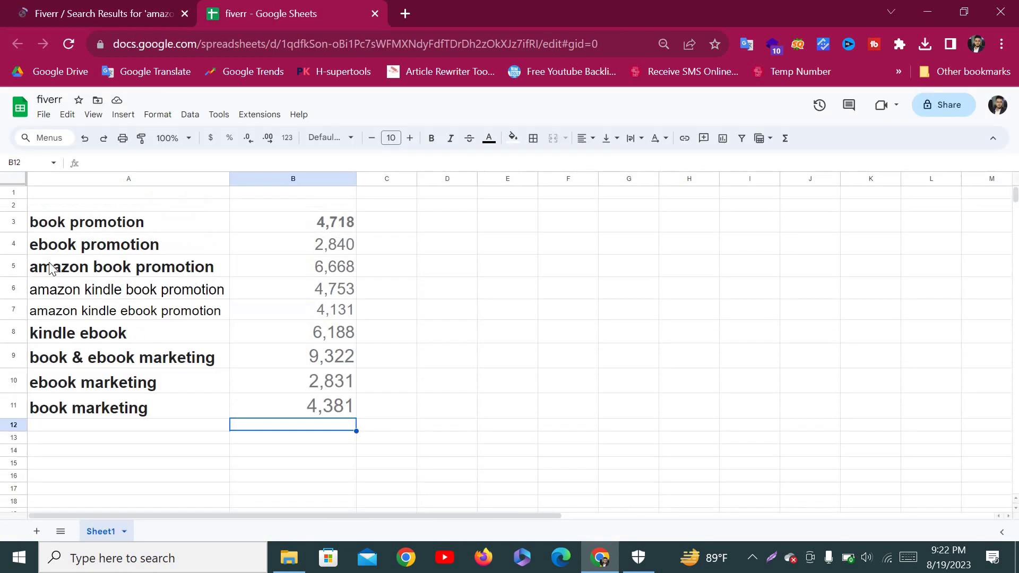
{"action": "left_click", "coordinate": [47, 424]}
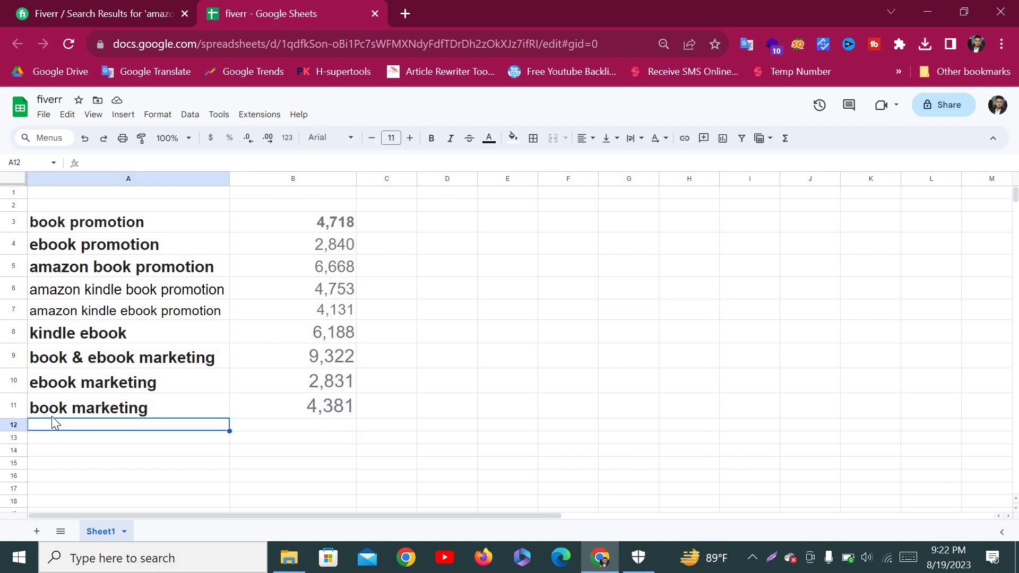
{"action": "key", "text": "ctrl+v"}
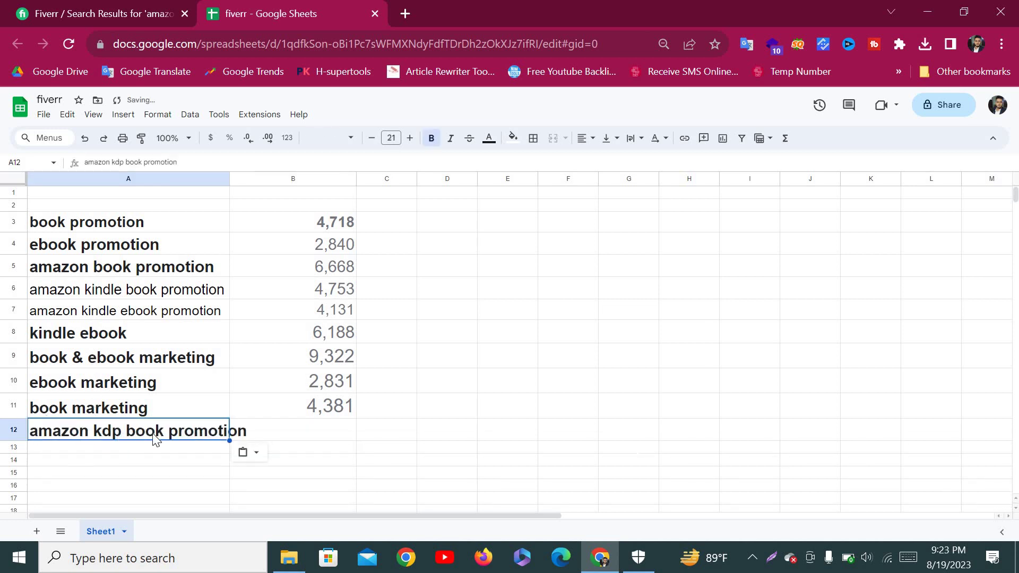
Copy the available-services count for "amazon kdp book promotion" from the Fiverr results into cell B12 of the spreadsheet.
{"action": "left_click", "coordinate": [164, 8]}
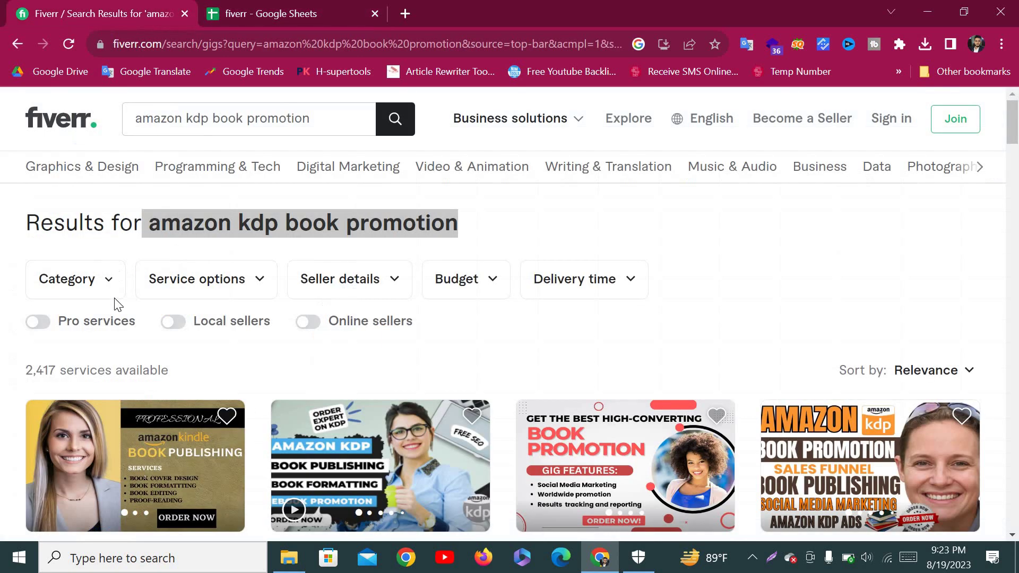
{"action": "left_click", "coordinate": [45, 417]}
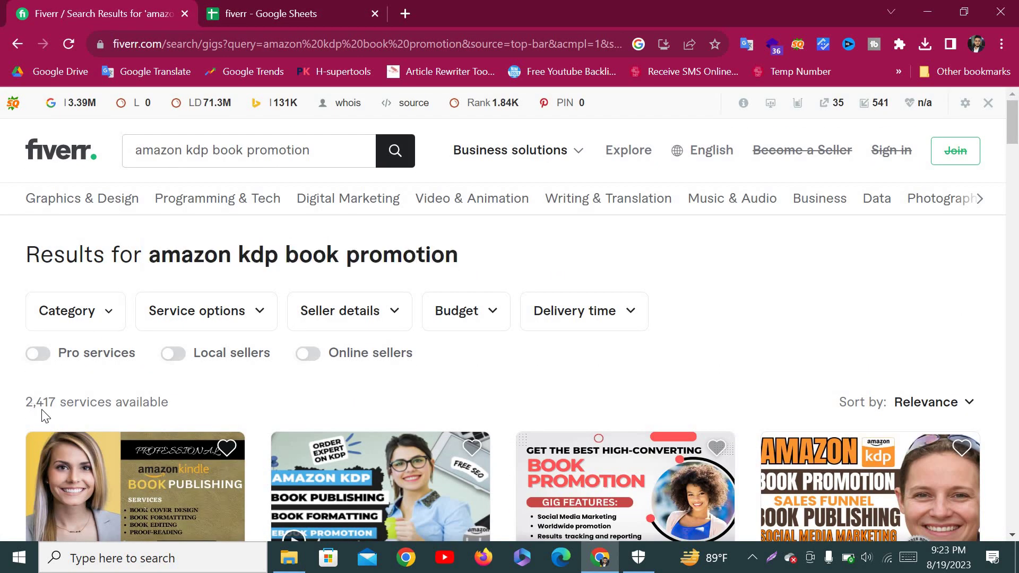
{"action": "left_click_drag", "start_coordinate": [26, 410], "coordinate": [56, 412]}
{"action": "key", "text": "ctrl+c"}
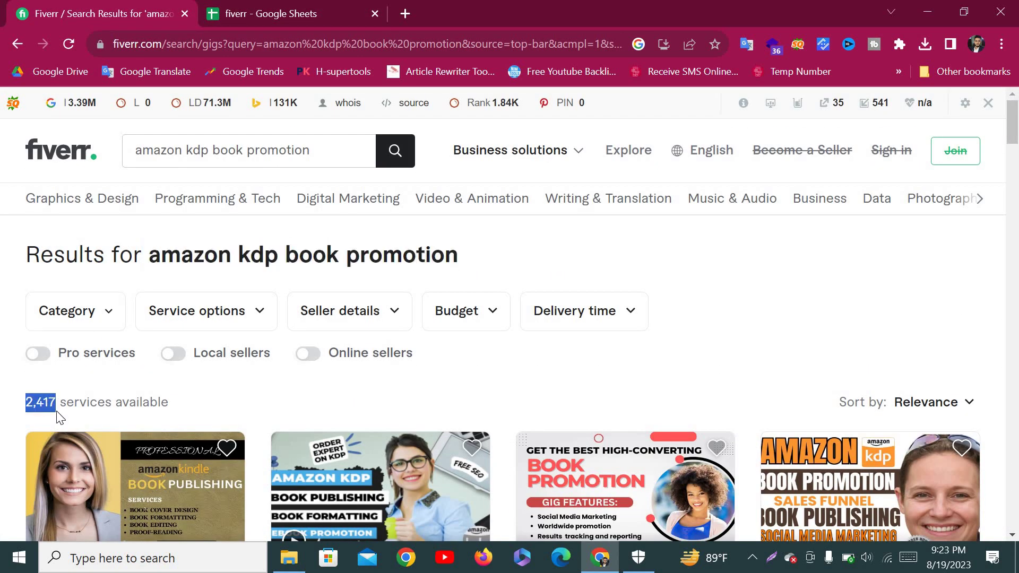
{"action": "left_click", "coordinate": [268, 8]}
{"action": "left_click", "coordinate": [286, 433]}
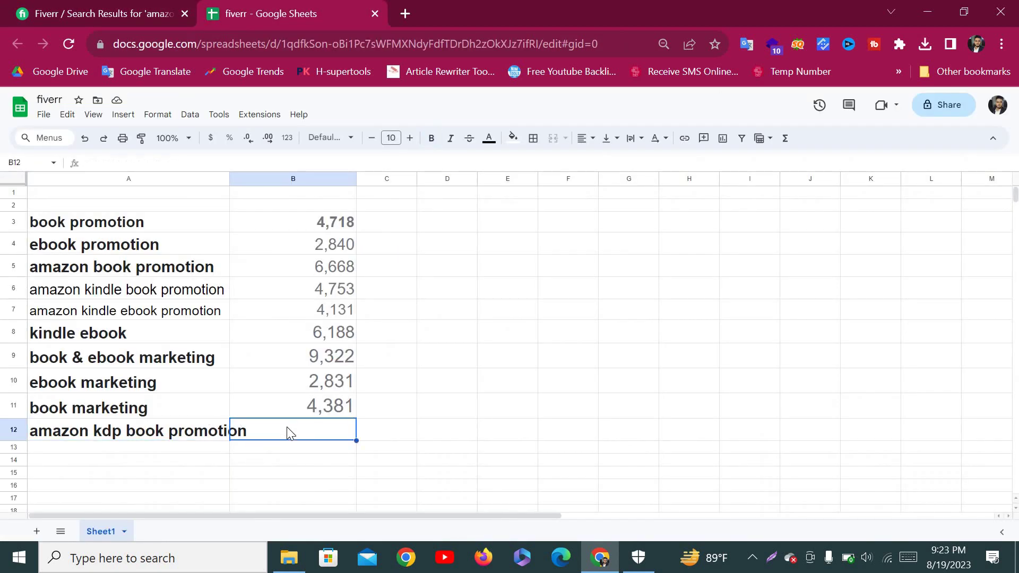
{"action": "key", "text": "ctrl+v"}
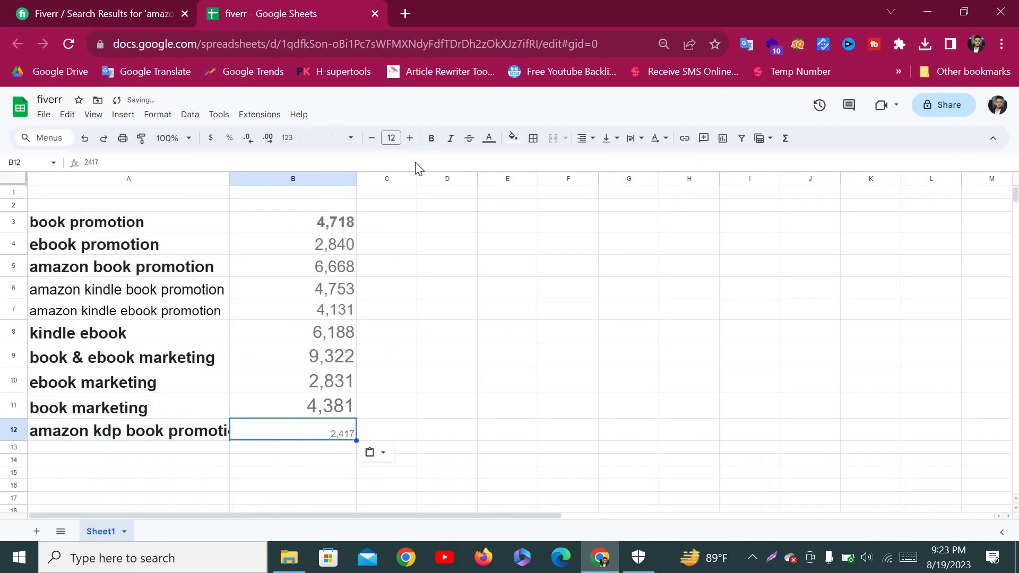
Increase the font size of the services count in cell B12 to 24.
{"action": "left_click", "coordinate": [411, 139]}
{"action": "left_click", "coordinate": [410, 138]}
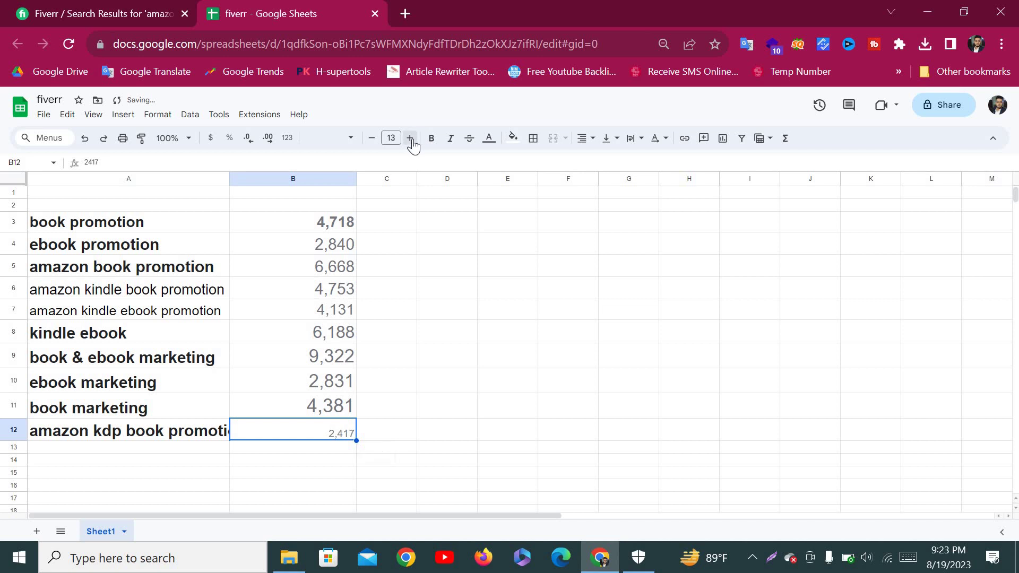
{"action": "left_click", "coordinate": [411, 139]}
{"action": "left_click", "coordinate": [411, 138]}
{"action": "left_click", "coordinate": [410, 139]}
{"action": "left_click", "coordinate": [411, 138]}
{"action": "left_click", "coordinate": [411, 138]}
{"action": "left_click", "coordinate": [411, 139]}
{"action": "left_click", "coordinate": [411, 138]}
{"action": "left_click", "coordinate": [411, 139]}
{"action": "left_click", "coordinate": [411, 139]}
{"action": "left_click", "coordinate": [410, 138]}
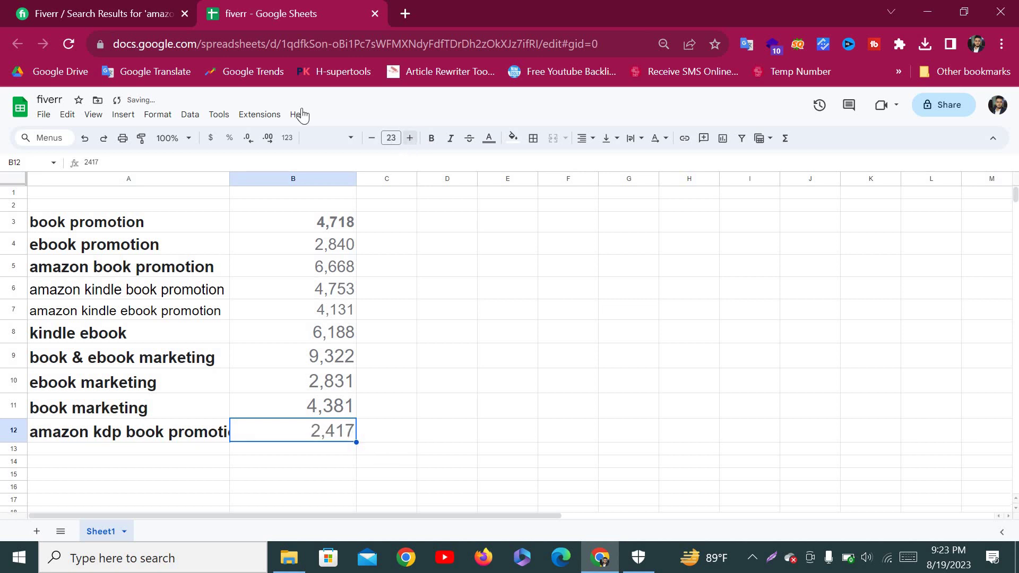
Return to Fiverr, change the query to "amazon book" and run the suggested search of the same name.
{"action": "left_click", "coordinate": [125, 7]}
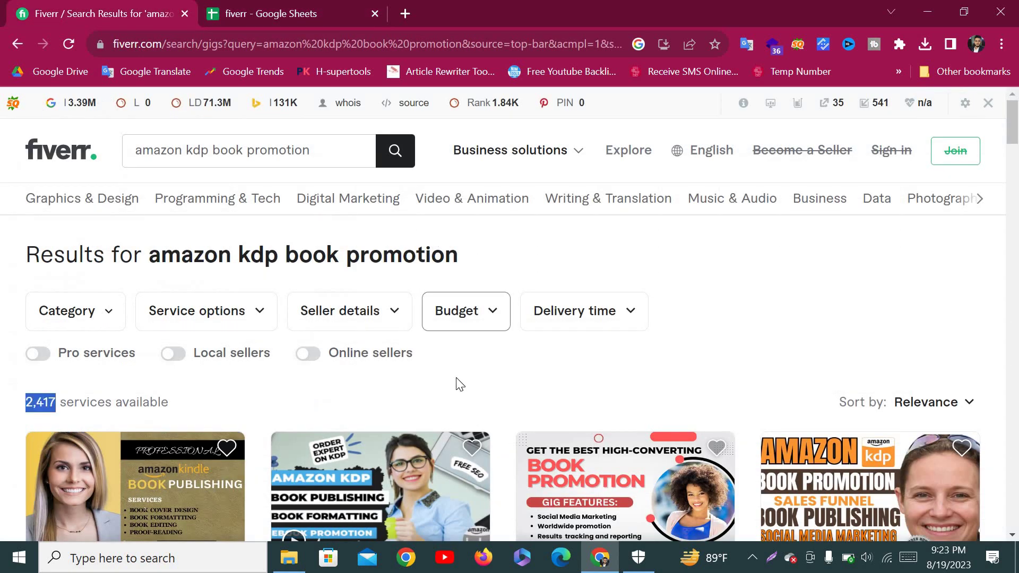
{"action": "scroll", "coordinate": [455, 385], "scroll_direction": "down", "scroll_amount": 5}
{"action": "scroll", "coordinate": [247, 236], "scroll_direction": "up", "scroll_amount": 3}
{"action": "scroll", "coordinate": [248, 236], "scroll_direction": "up", "scroll_amount": 3}
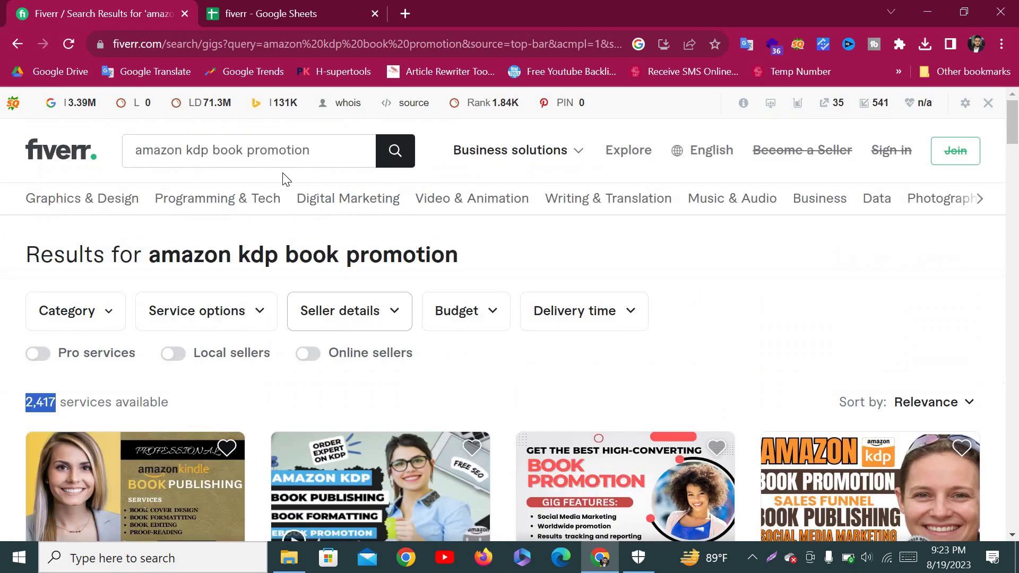
{"action": "left_click", "coordinate": [317, 146]}
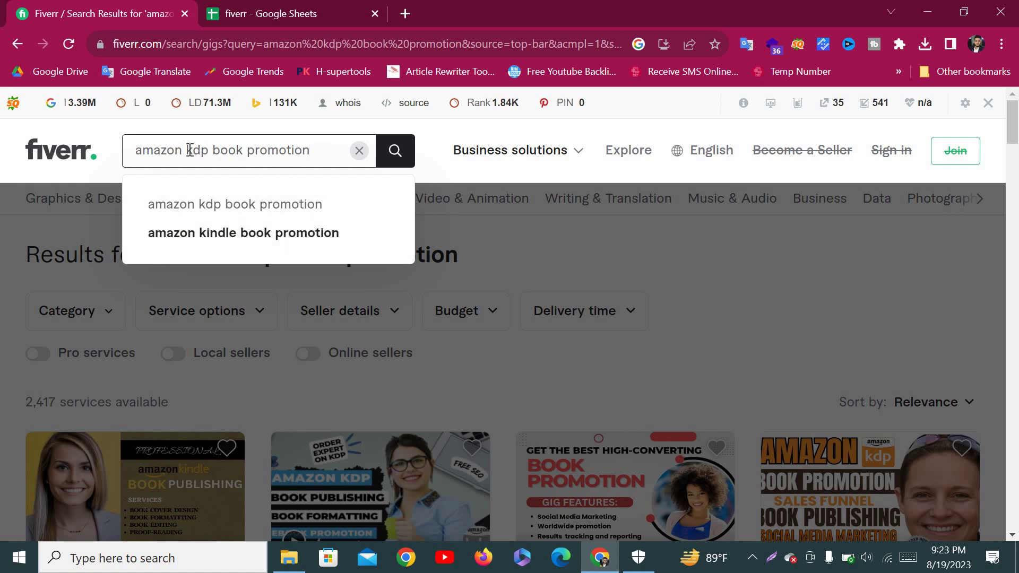
{"action": "left_click", "coordinate": [305, 154], "text": "shift"}
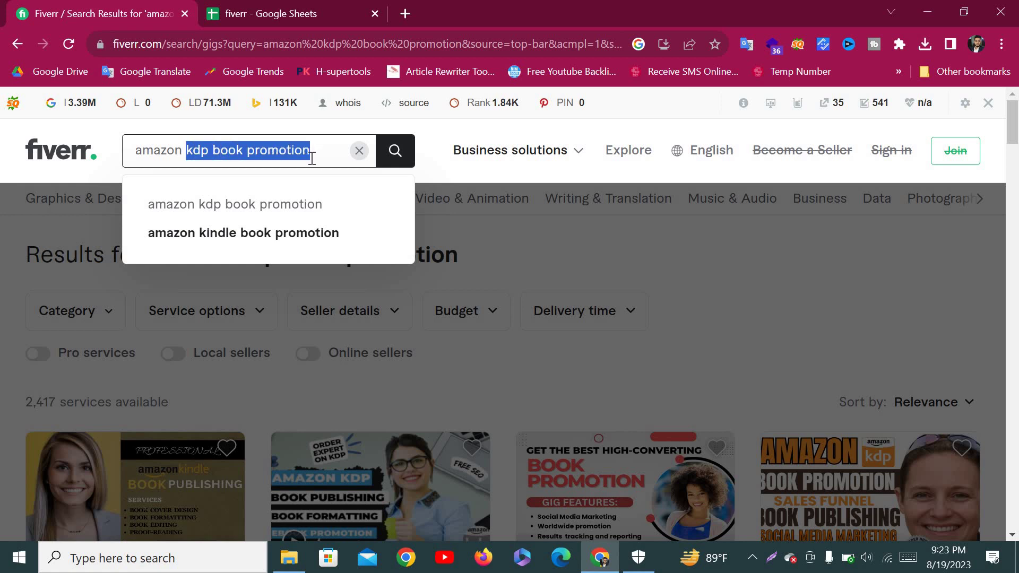
{"action": "key", "text": "BackSpace"}
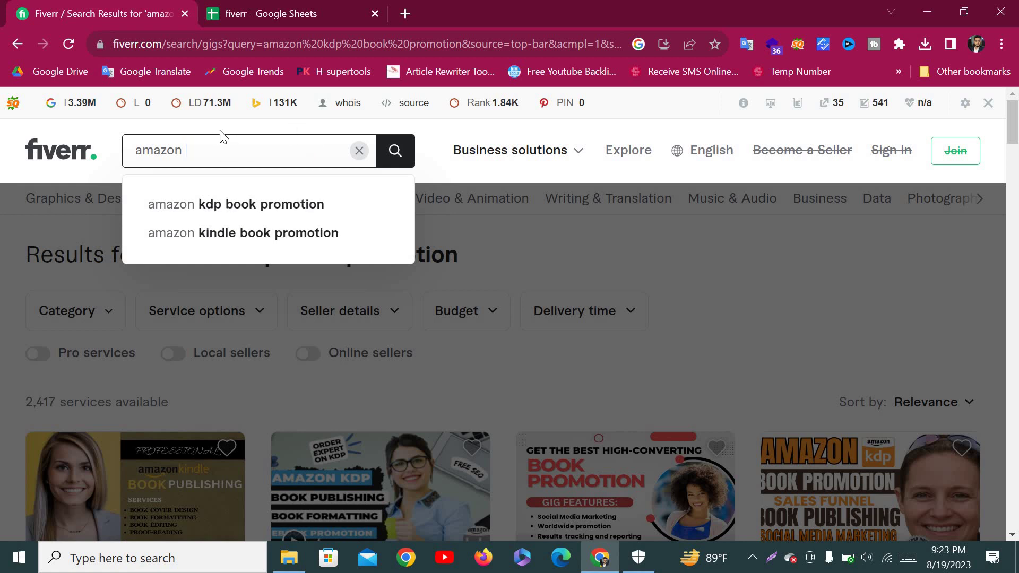
{"action": "type", "text": "book"}
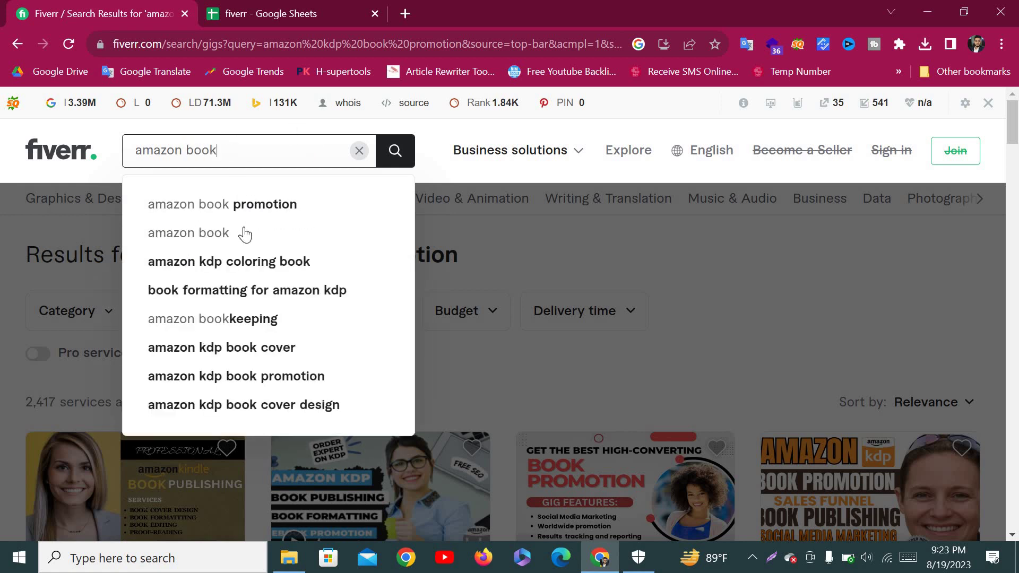
{"action": "left_click", "coordinate": [206, 234]}
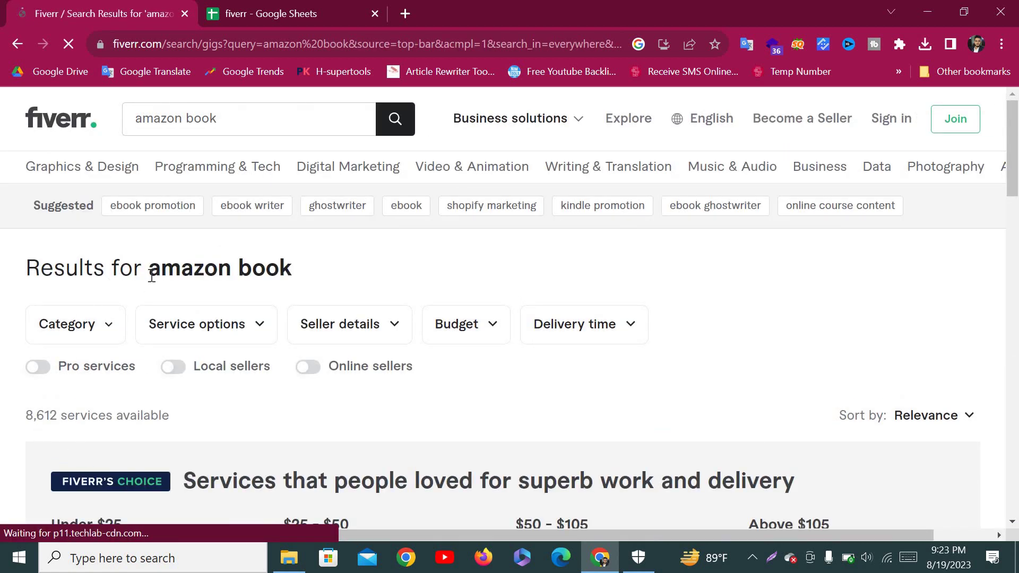
Copy the keyword "amazon book" from the Fiverr results heading into cell A13 of the spreadsheet.
{"action": "left_click_drag", "start_coordinate": [149, 274], "coordinate": [301, 280]}
{"action": "key", "text": "ctrl+c"}
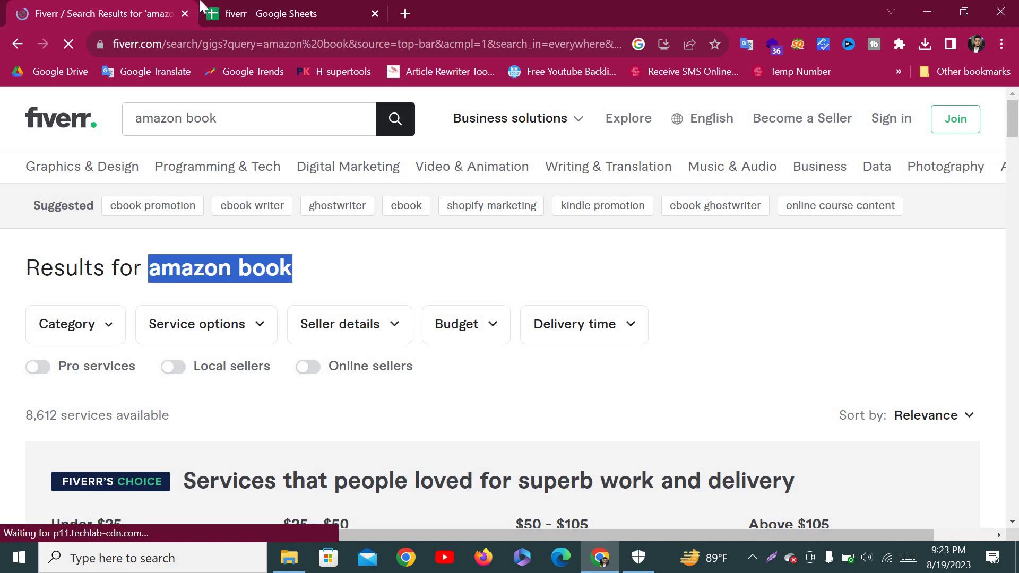
{"action": "key", "text": "ctrl+Tab"}
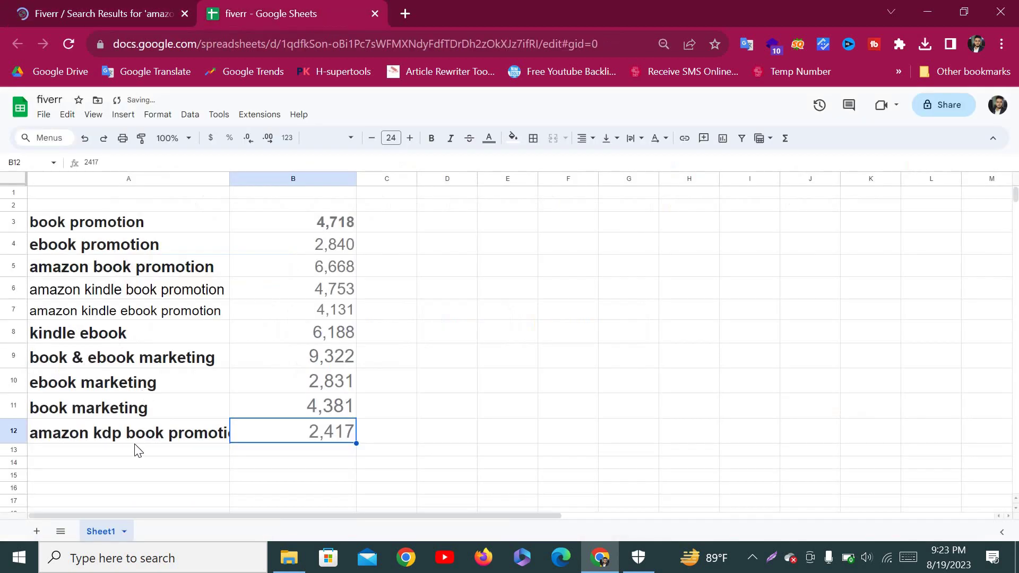
{"action": "left_click", "coordinate": [80, 450]}
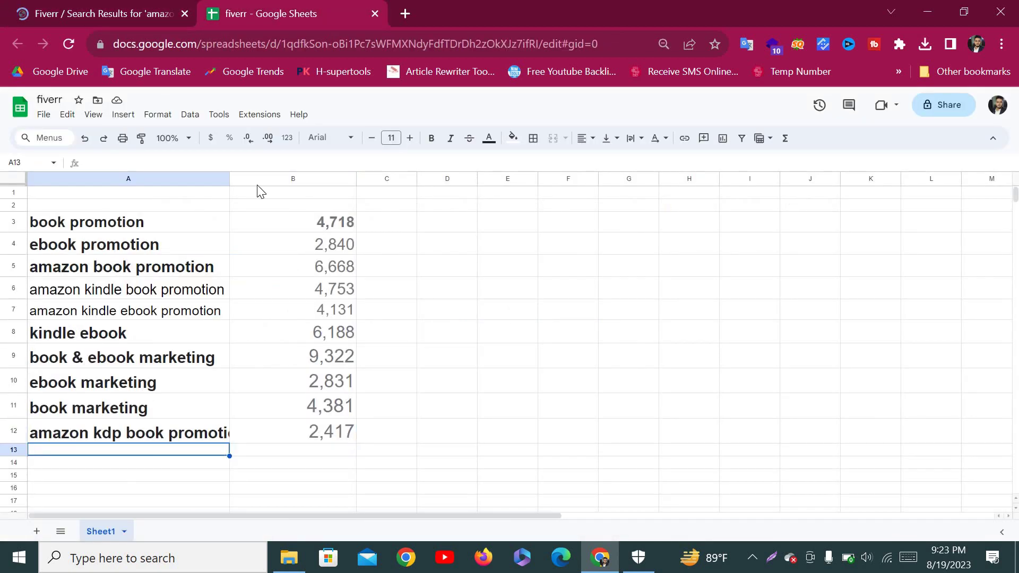
{"action": "key", "text": "ctrl+v"}
Copy the available-services count for "amazon book" from the Fiverr results into cell B13 of the spreadsheet.
{"action": "left_click", "coordinate": [141, 20]}
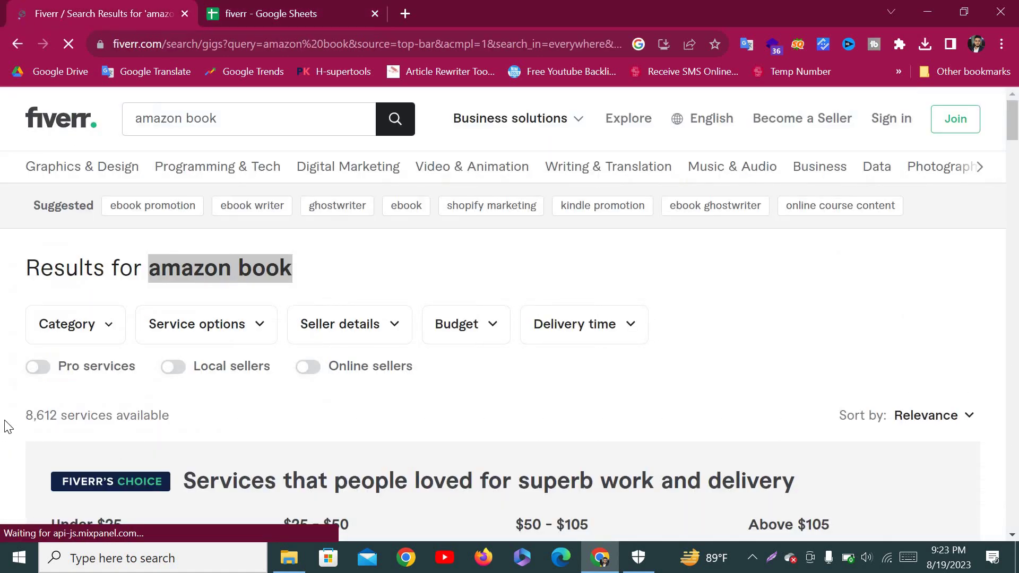
{"action": "double_click", "coordinate": [53, 417]}
{"action": "key", "text": "ctrl+c"}
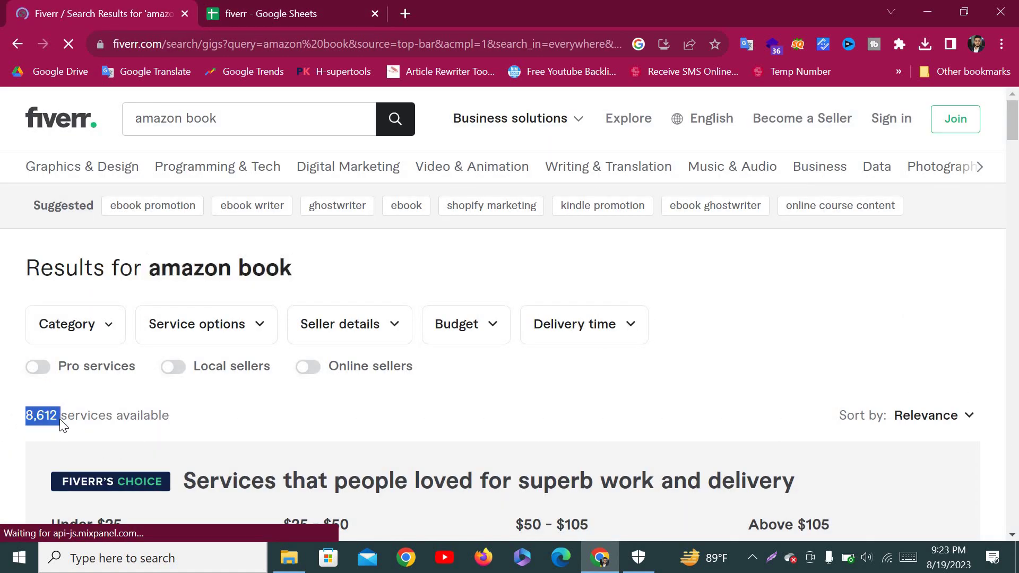
{"action": "left_click", "coordinate": [280, 14]}
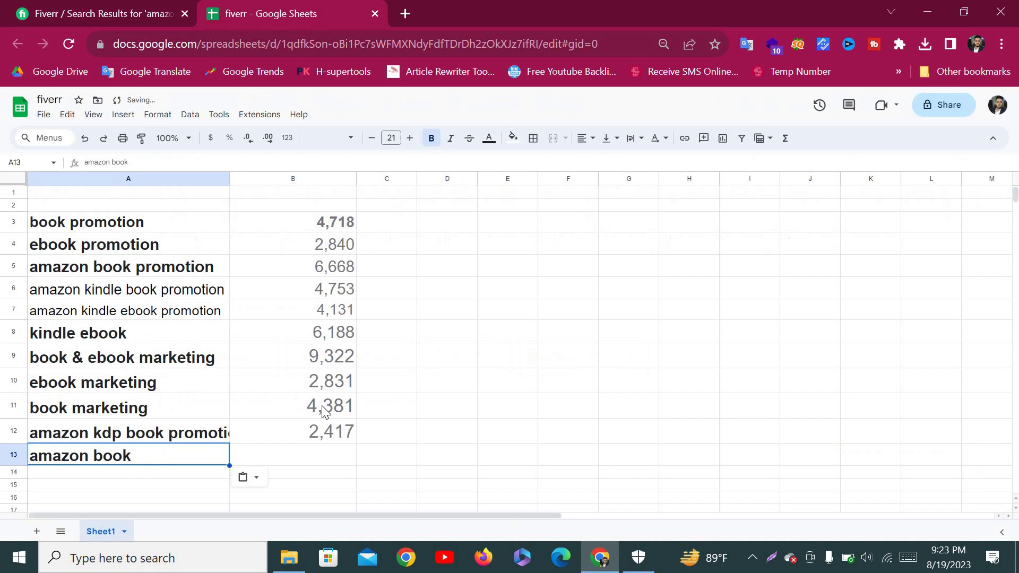
{"action": "left_click", "coordinate": [301, 454]}
{"action": "key", "text": "ctrl+v"}
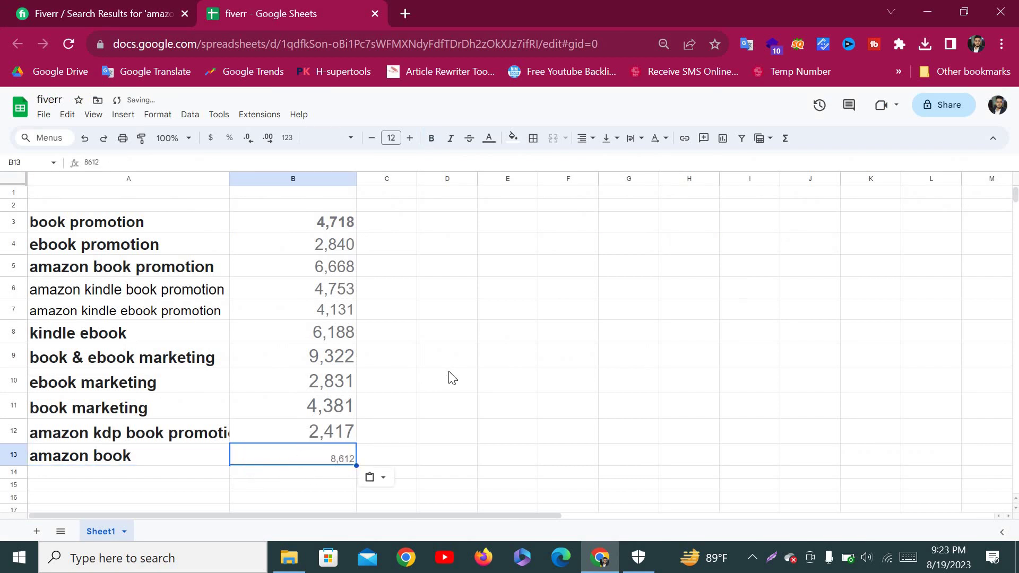
Increase the font size of the services count in cell B13 to 22.
{"action": "scroll", "coordinate": [451, 378], "scroll_direction": "down", "scroll_amount": 2}
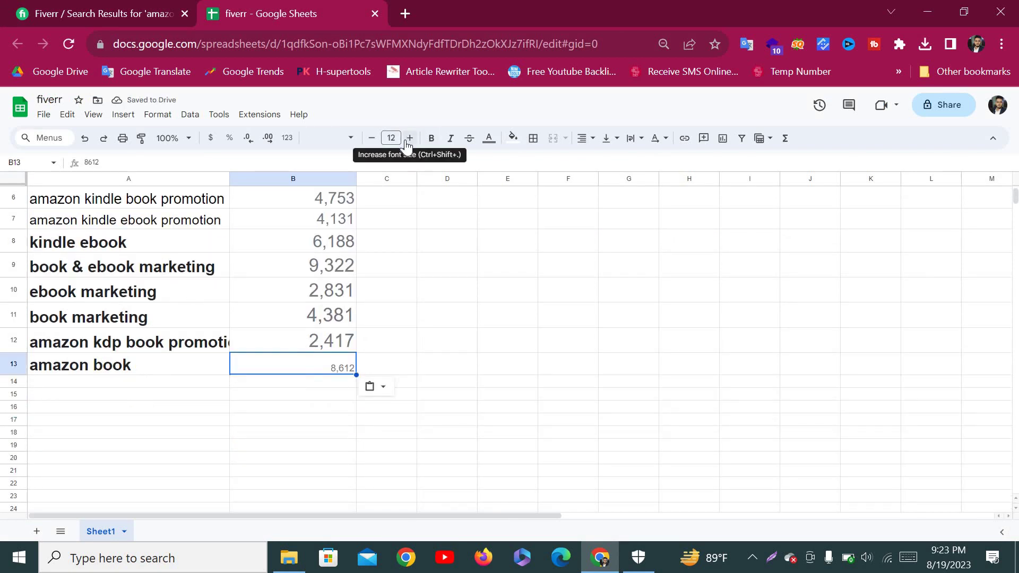
{"action": "left_click", "coordinate": [409, 138]}
{"action": "left_click", "coordinate": [409, 138]}
{"action": "left_click", "coordinate": [409, 138]}
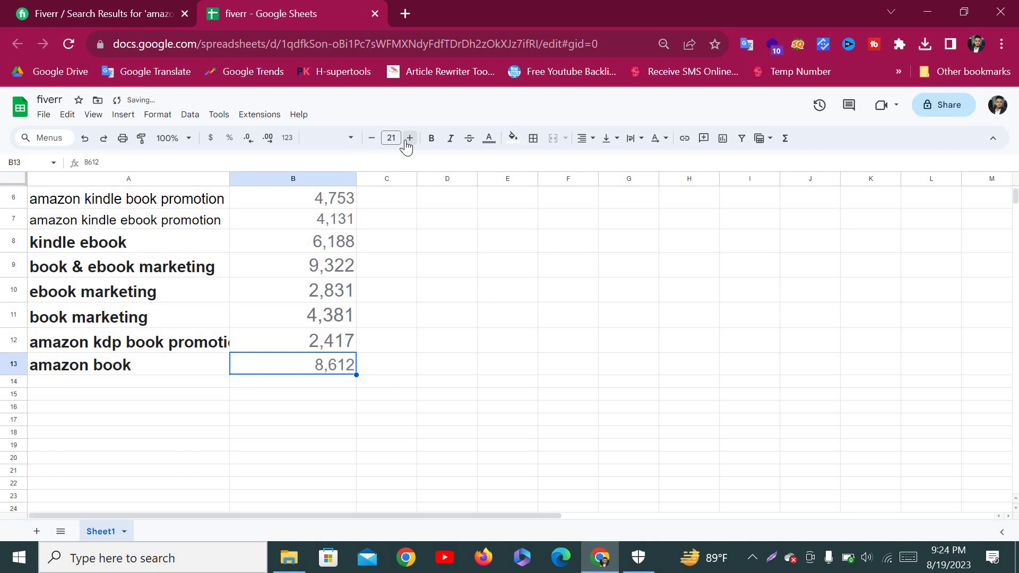
{"action": "left_click", "coordinate": [410, 138]}
Compare the recorded services counts in column B between rows 9 and 13.
{"action": "scroll", "coordinate": [404, 286], "scroll_direction": "up", "scroll_amount": 3}
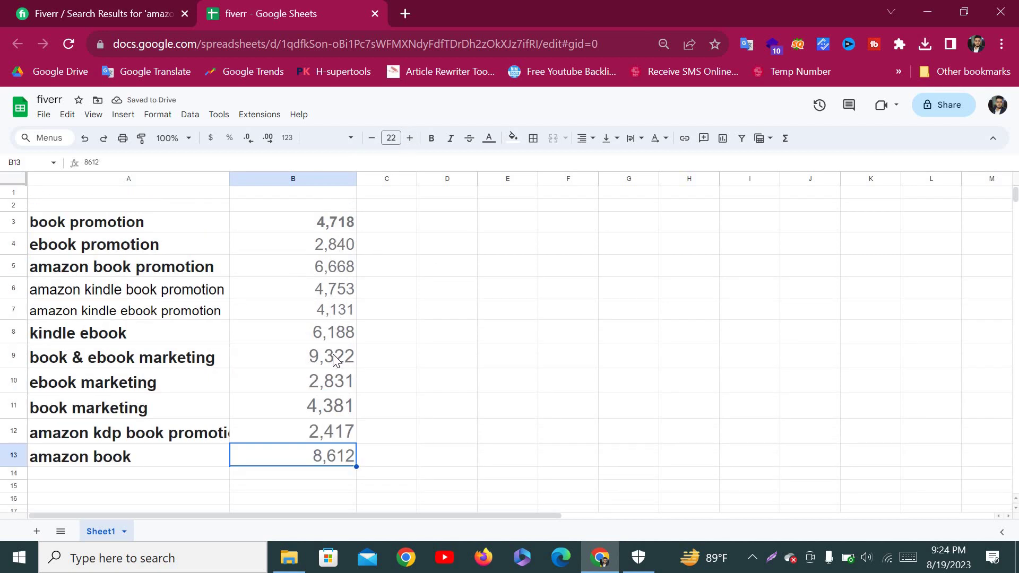
{"action": "key", "text": "Up"}
{"action": "key", "text": "Up"}
{"action": "key", "text": "Up"}
{"action": "key", "text": "Up"}
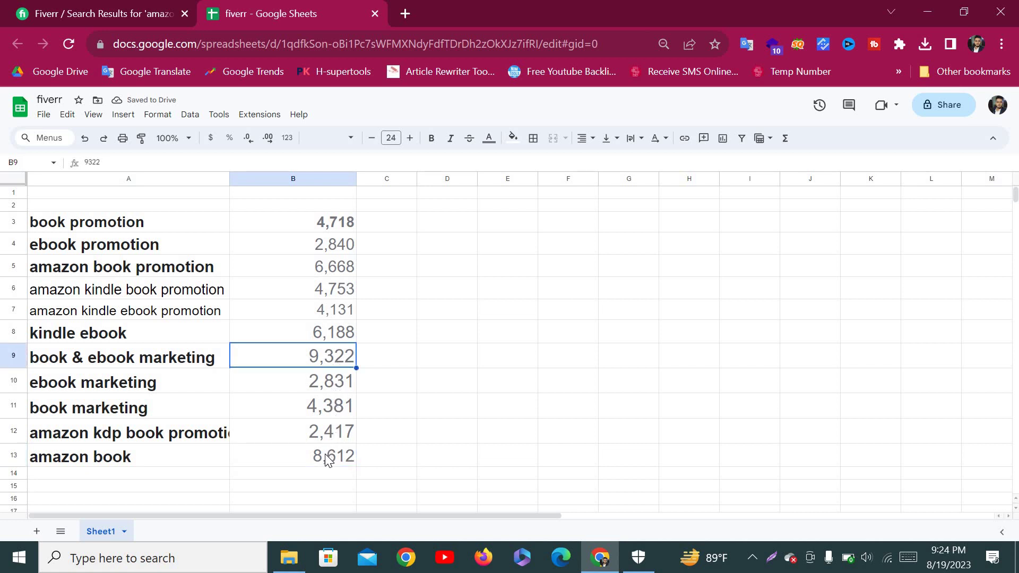
{"action": "key", "text": "Down"}
{"action": "key", "text": "Down"}
{"action": "key", "text": "Down"}
{"action": "key", "text": "Down"}
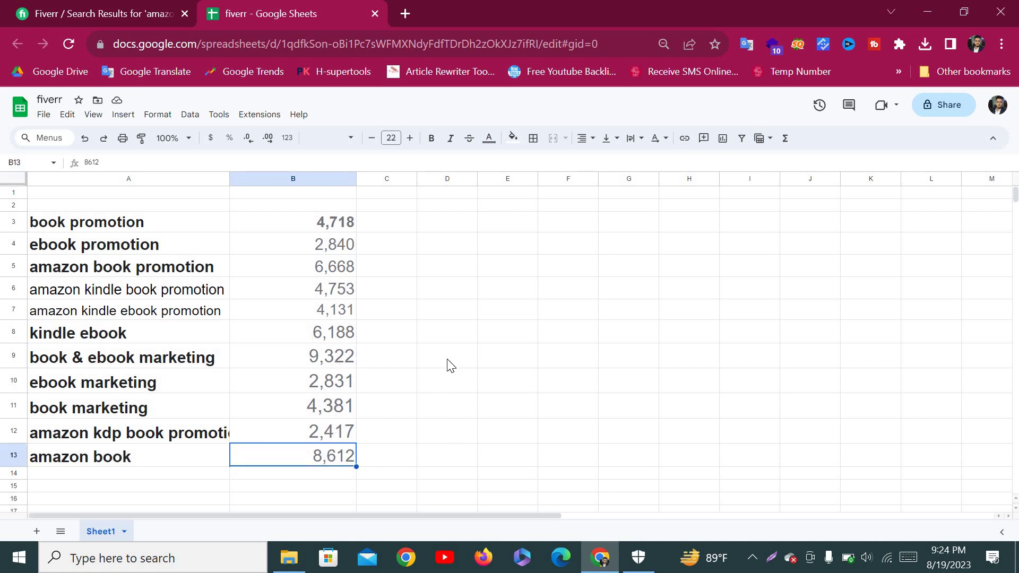
Return to the Fiverr results for "amazon book" and run the suggested related search "ebook".
{"action": "scroll", "coordinate": [262, 66], "scroll_direction": "down", "scroll_amount": 2}
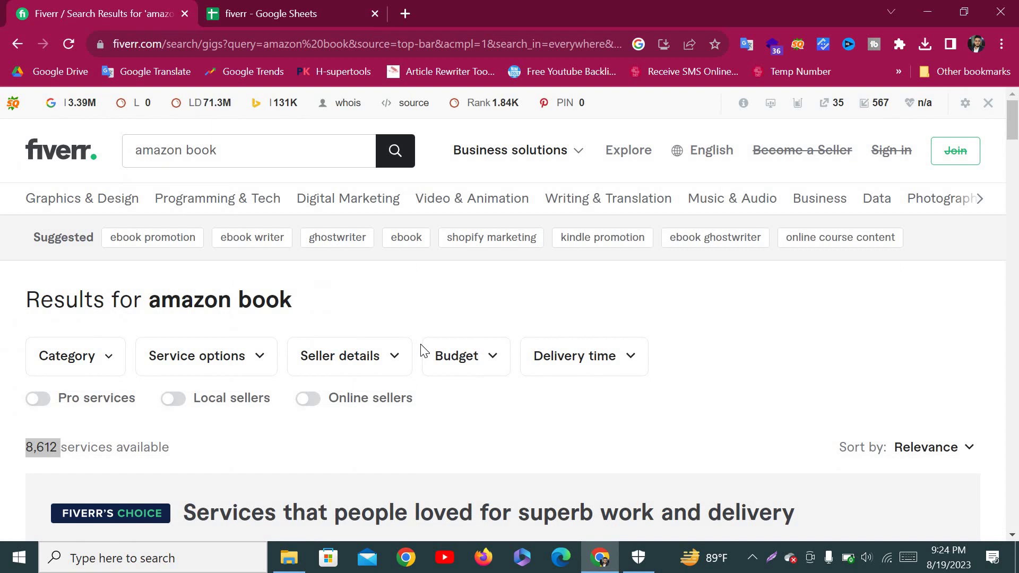
{"action": "scroll", "coordinate": [221, 303], "scroll_direction": "down", "scroll_amount": 5}
{"action": "scroll", "coordinate": [160, 368], "scroll_direction": "up", "scroll_amount": 3}
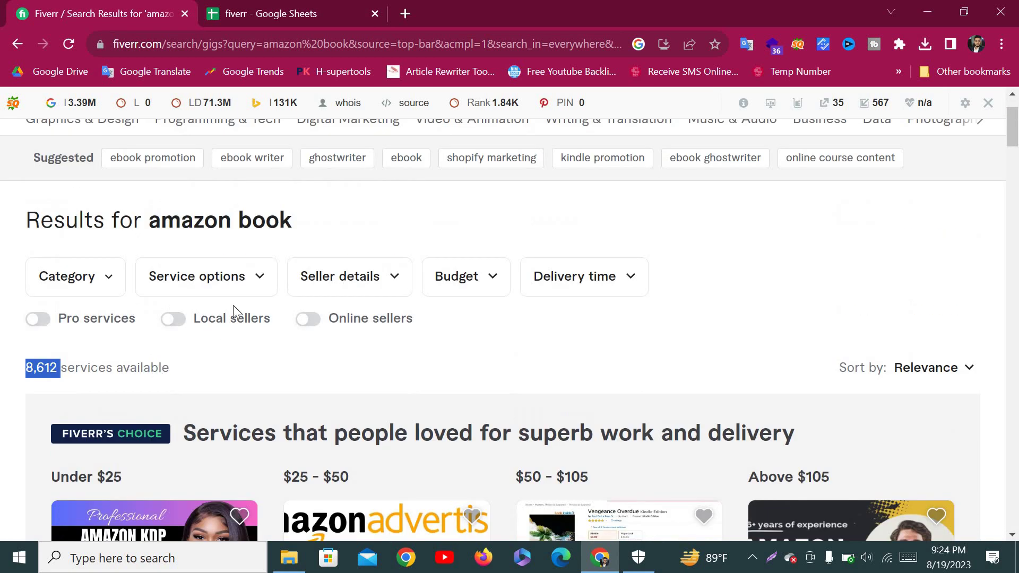
{"action": "scroll", "coordinate": [257, 285], "scroll_direction": "up", "scroll_amount": 1}
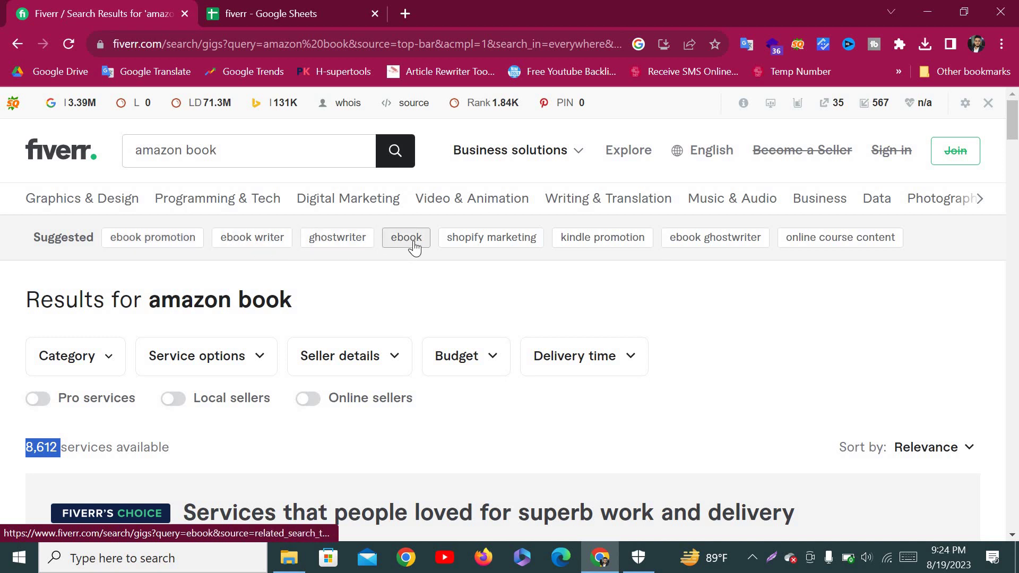
{"action": "left_click", "coordinate": [396, 244]}
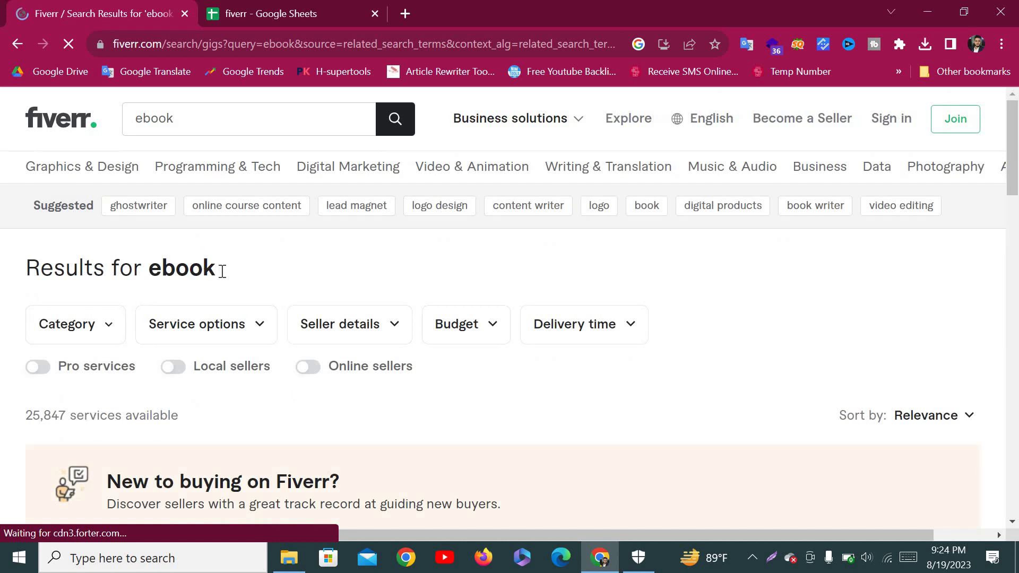
Copy the keyword "ebook" from the Fiverr results heading into cell A14 of the spreadsheet.
{"action": "double_click", "coordinate": [159, 270]}
{"action": "key", "text": "ctrl+c"}
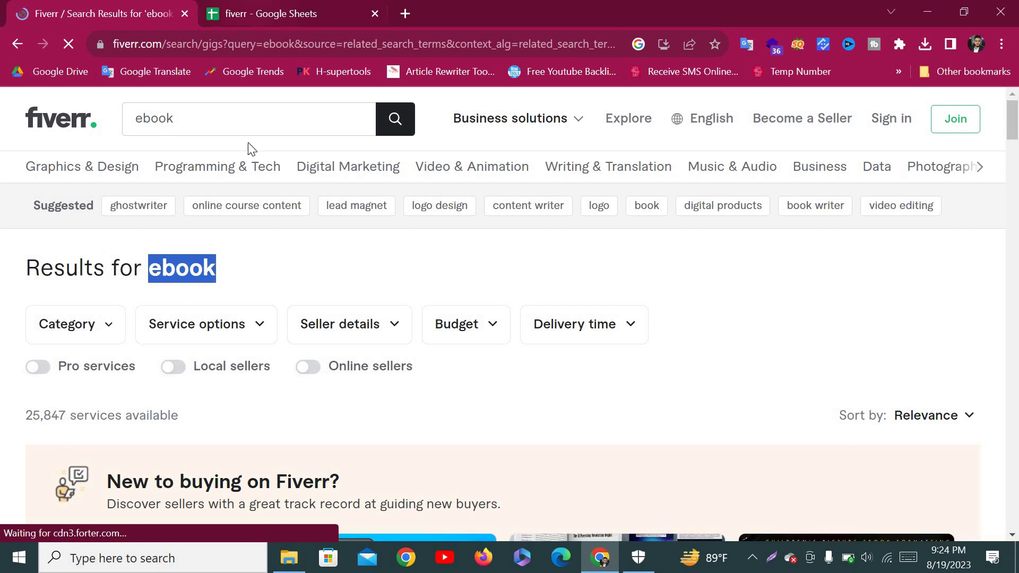
{"action": "key", "text": "ctrl+Tab"}
{"action": "left_click", "coordinate": [90, 366]}
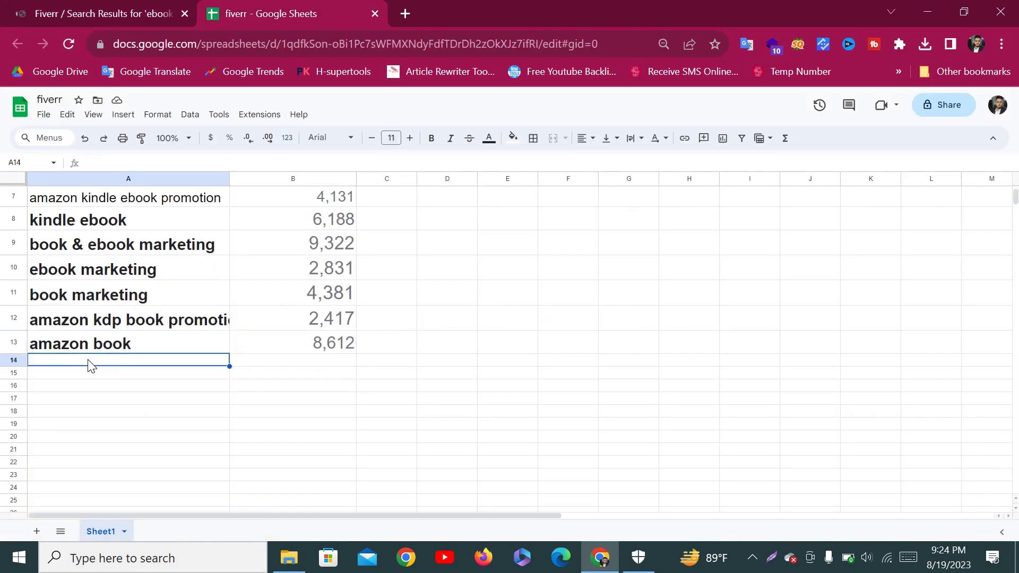
{"action": "key", "text": "ctrl+v"}
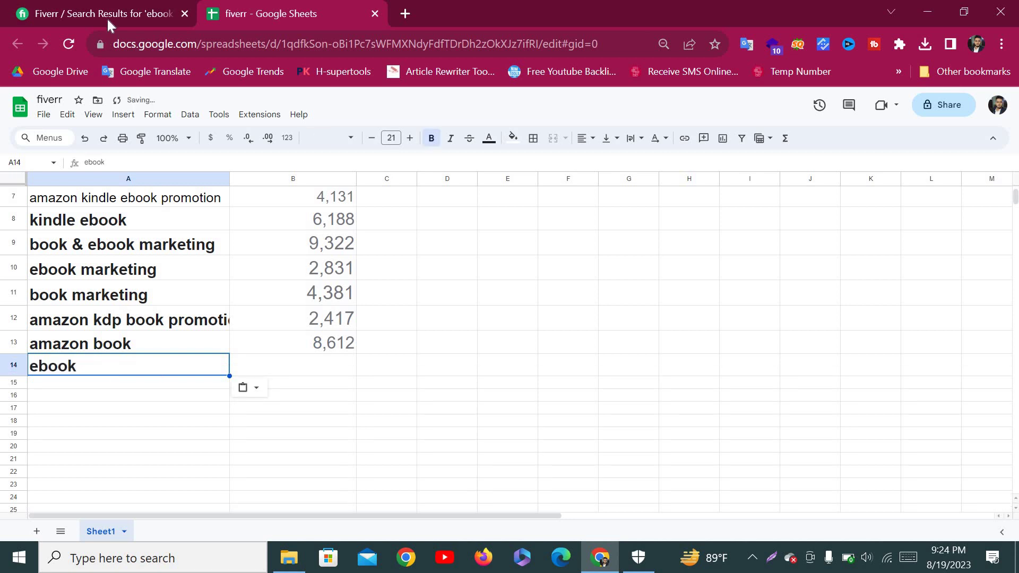
Copy the available-services count for "ebook" from the Fiverr results into cell B14 of the spreadsheet.
{"action": "key", "text": "ctrl+Tab"}
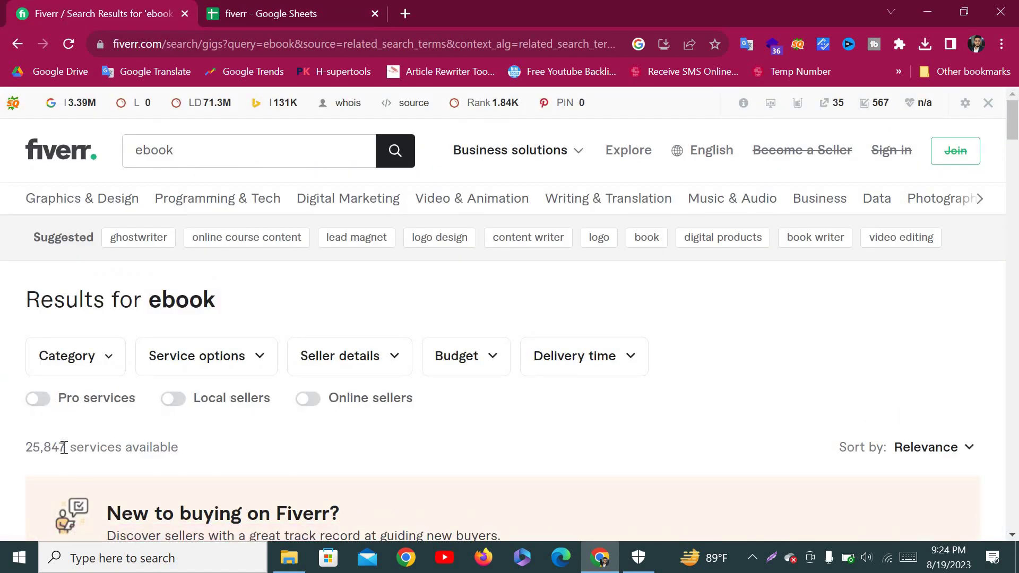
{"action": "double_click", "coordinate": [64, 447]}
{"action": "key", "text": "ctrl+c"}
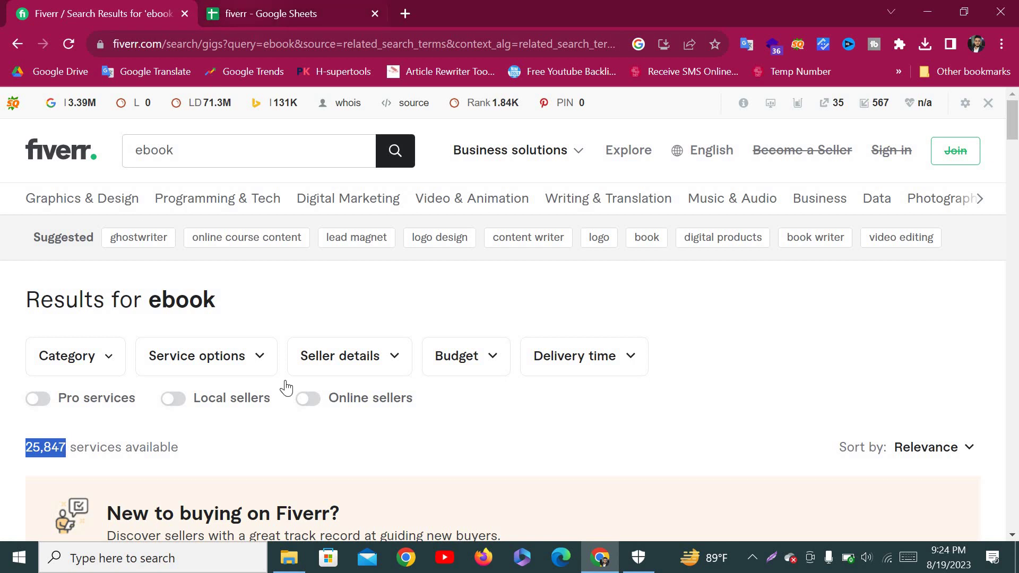
{"action": "key", "text": "ctrl+Tab"}
{"action": "left_click", "coordinate": [300, 364]}
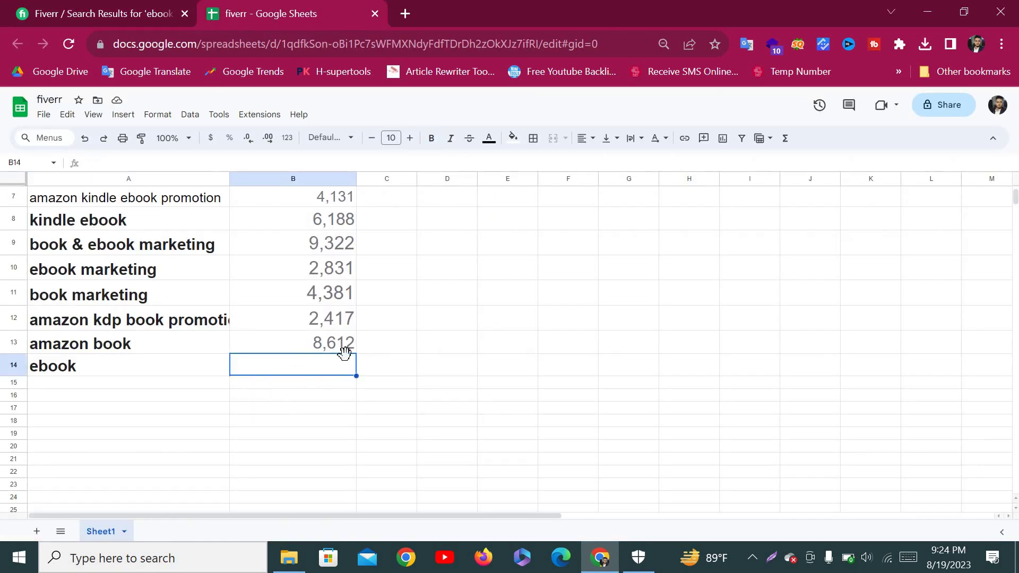
{"action": "key", "text": "ctrl+v"}
Increase the font size of the services count in cell B14 to 23.
{"action": "left_click", "coordinate": [410, 139]}
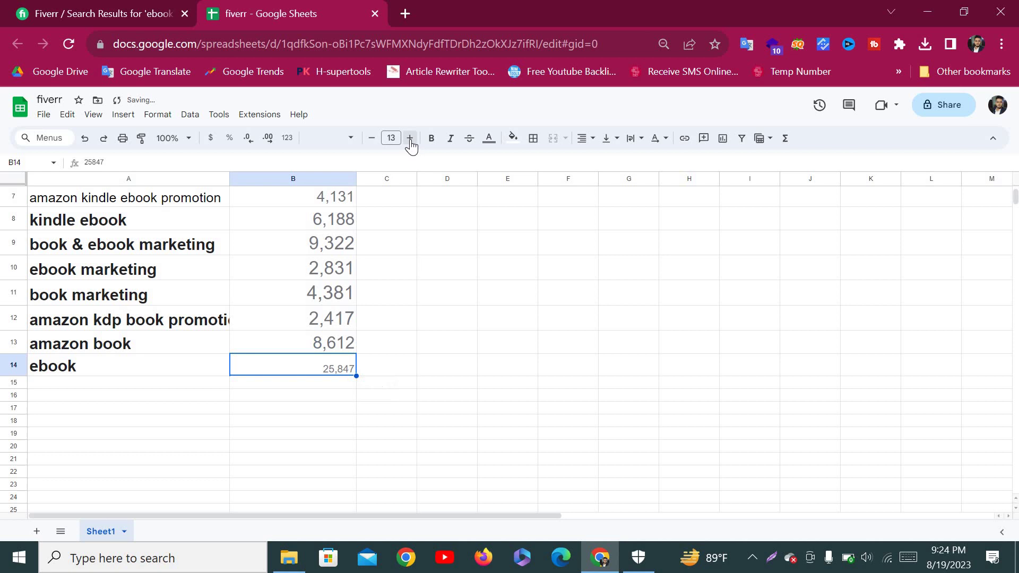
{"action": "left_click", "coordinate": [410, 139]}
{"action": "left_click", "coordinate": [411, 138]}
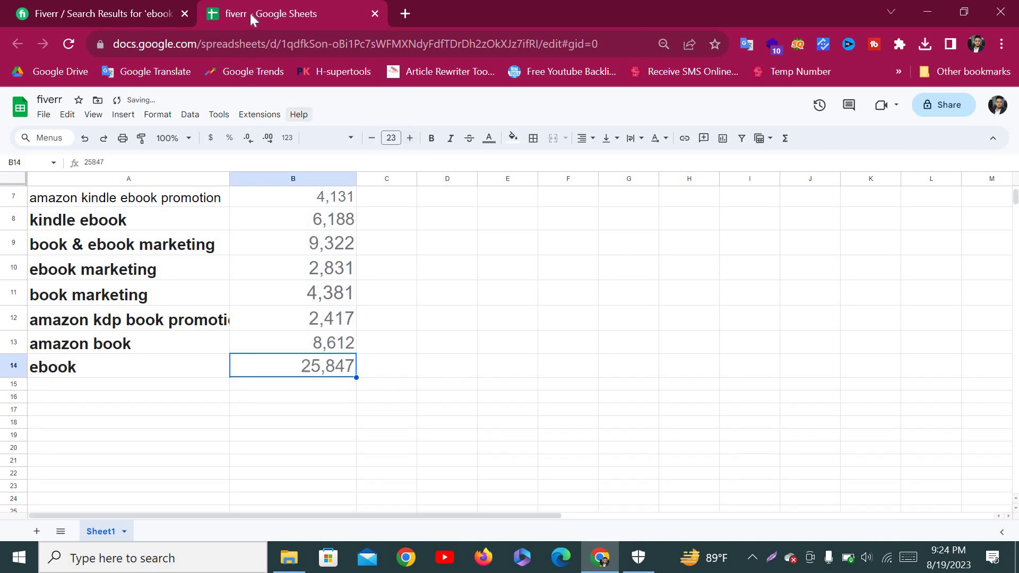
Return to the Fiverr results for "ebook" and search for the suggested keyword "ebook promotion".
{"action": "left_click", "coordinate": [114, 2]}
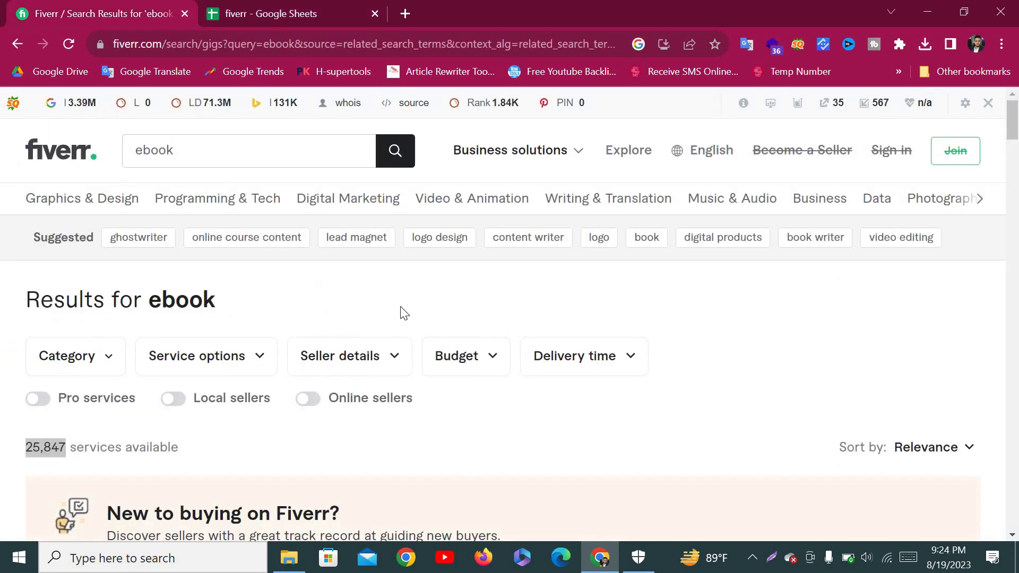
{"action": "scroll", "coordinate": [340, 332], "scroll_direction": "down", "scroll_amount": 3}
{"action": "scroll", "coordinate": [237, 417], "scroll_direction": "up", "scroll_amount": 2}
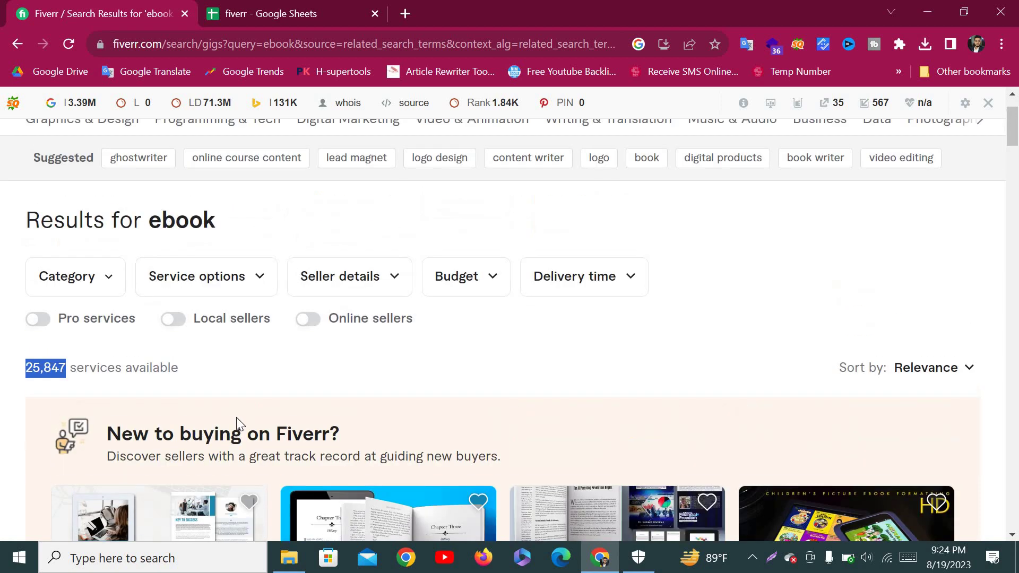
{"action": "scroll", "coordinate": [519, 305], "scroll_direction": "up", "scroll_amount": 2}
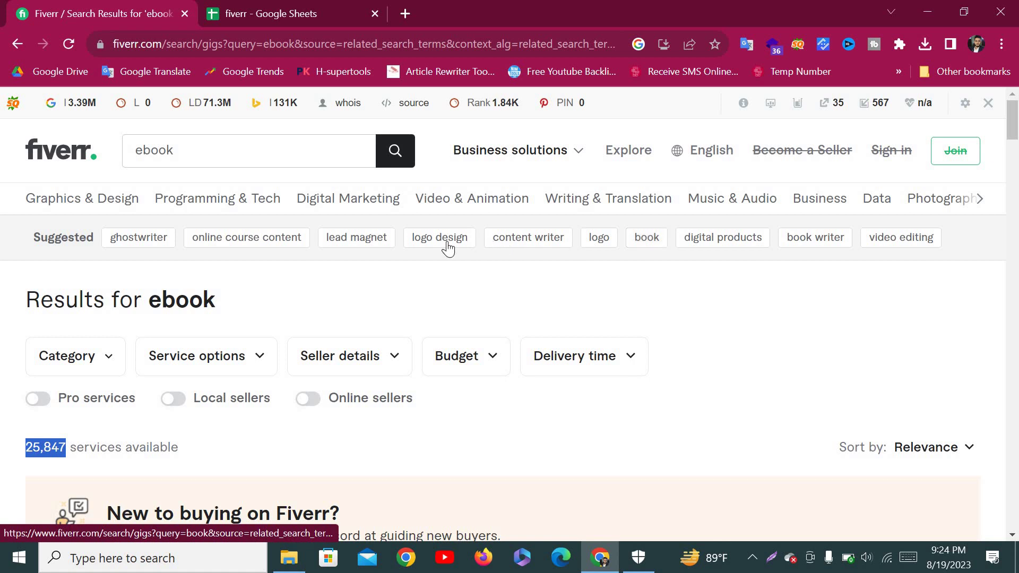
{"action": "left_click", "coordinate": [232, 155]}
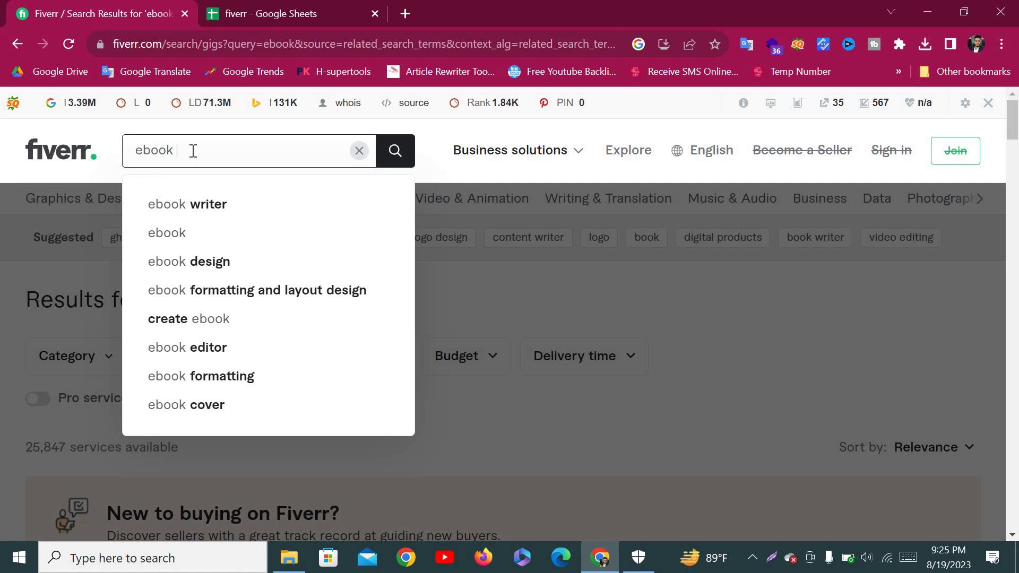
{"action": "type", "text": "pr"}
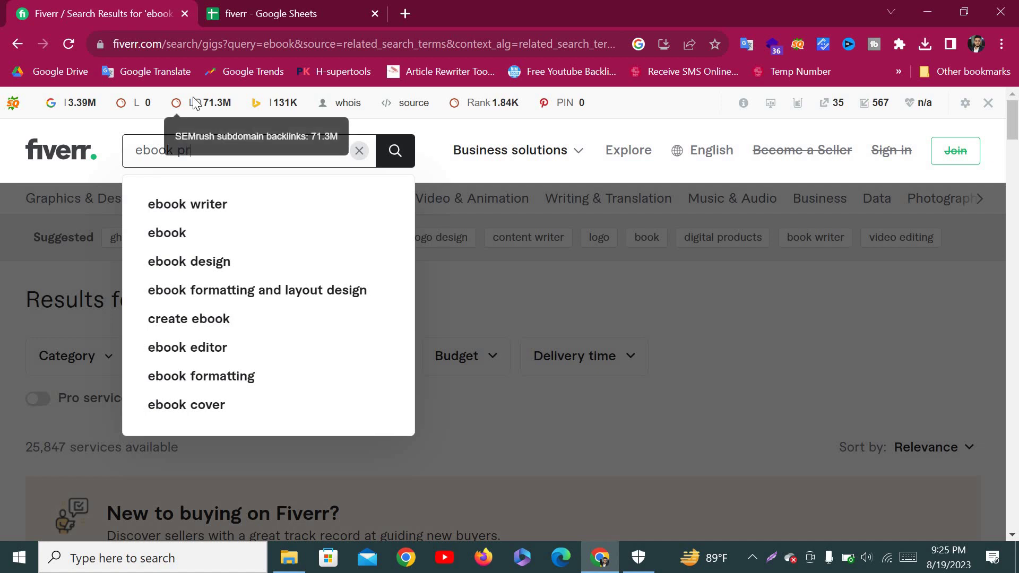
{"action": "type", "text": "o"}
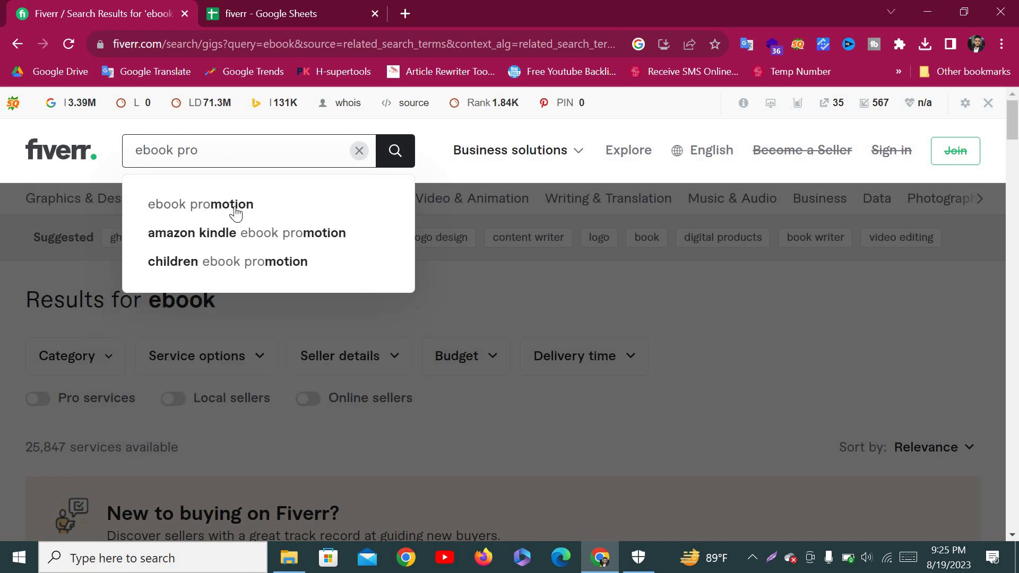
{"action": "left_click", "coordinate": [234, 210]}
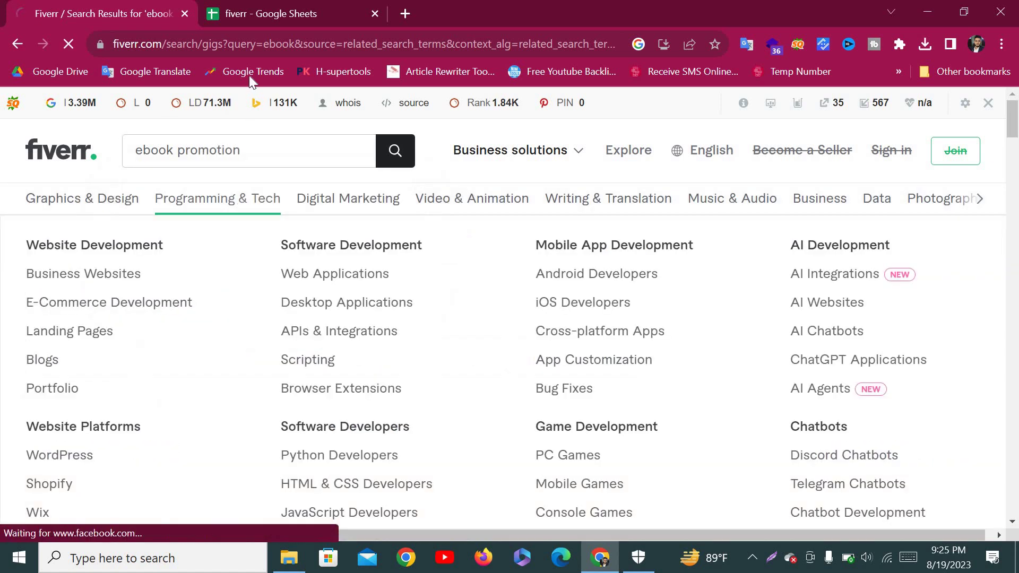
Check the keywords already recorded in column A of the spreadsheet, and return to Fiverr.
{"action": "left_click", "coordinate": [268, 13]}
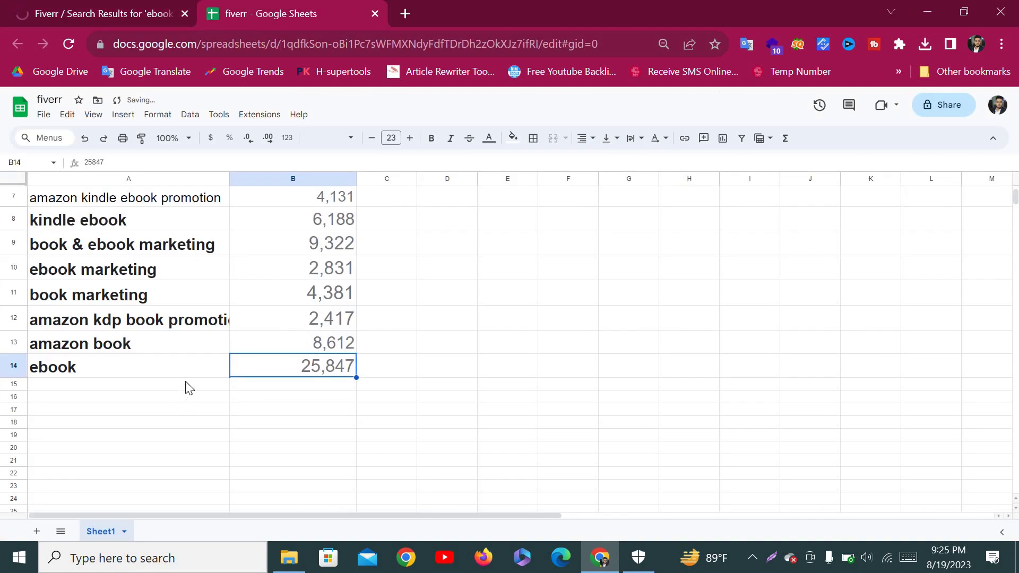
{"action": "scroll", "coordinate": [189, 388], "scroll_direction": "up", "scroll_amount": 3}
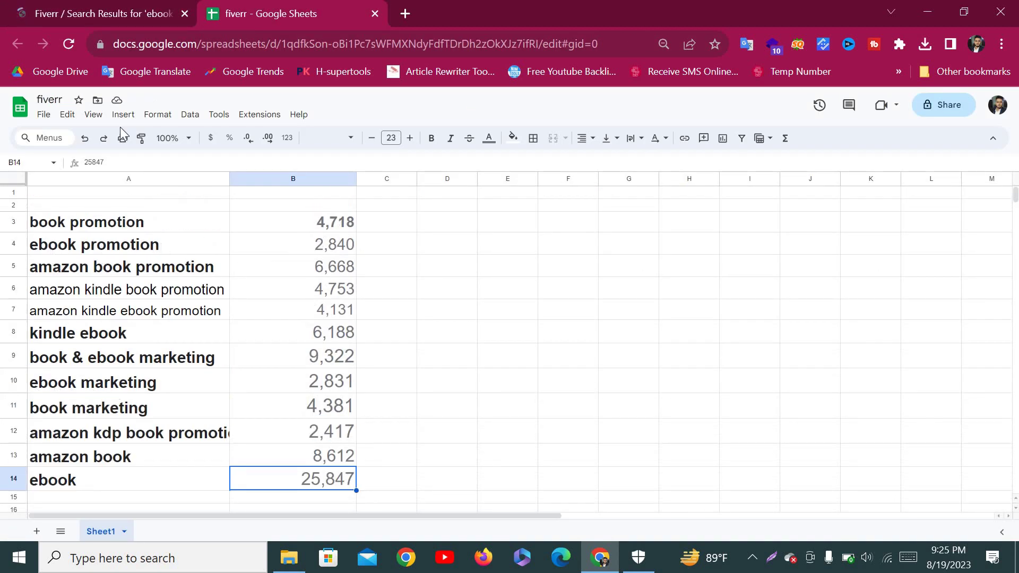
{"action": "key", "text": "ctrl+Tab"}
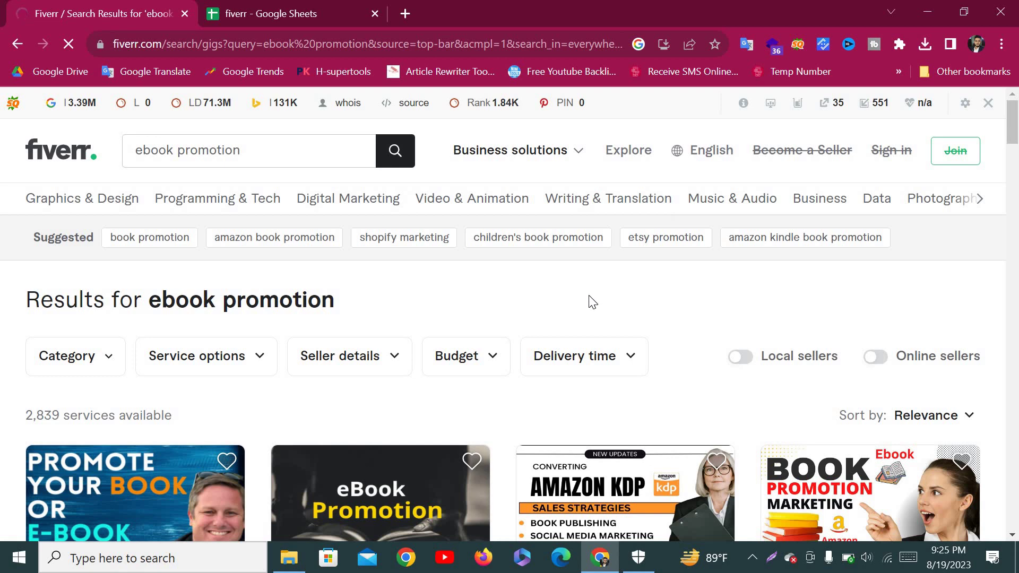
Look through the Fiverr results for "ebook promotion" and run the suggested related search "amazon kindle book promotion".
{"action": "scroll", "coordinate": [592, 319], "scroll_direction": "down", "scroll_amount": 15}
{"action": "scroll", "coordinate": [610, 305], "scroll_direction": "up", "scroll_amount": 15}
{"action": "scroll", "coordinate": [308, 330], "scroll_direction": "down", "scroll_amount": 1}
{"action": "scroll", "coordinate": [838, 289], "scroll_direction": "up", "scroll_amount": 1}
{"action": "left_click", "coordinate": [756, 243]}
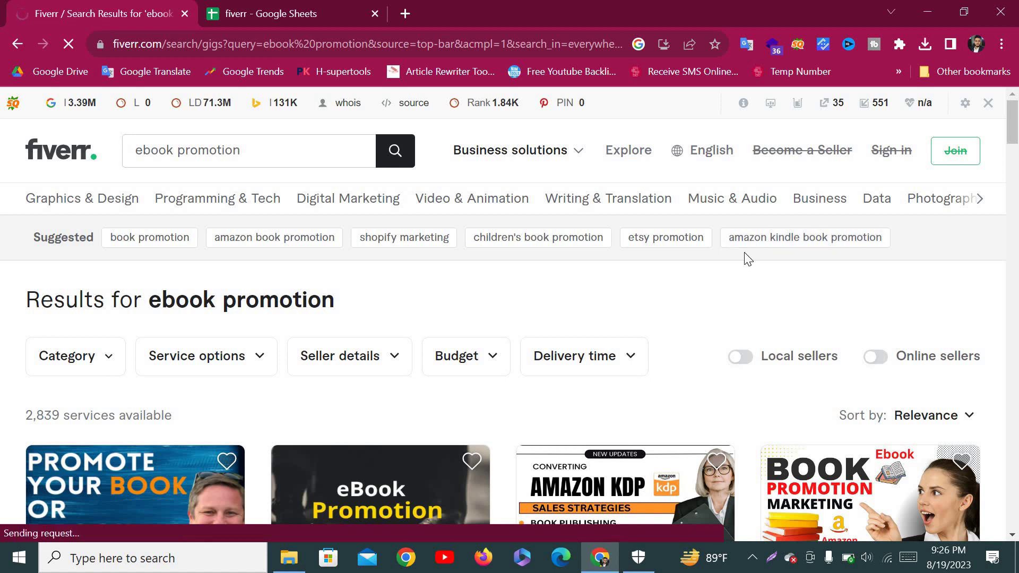
Copy "amazon kindle" from the Fiverr results heading and search for it in place of the current query.
{"action": "left_click", "coordinate": [281, 150]}
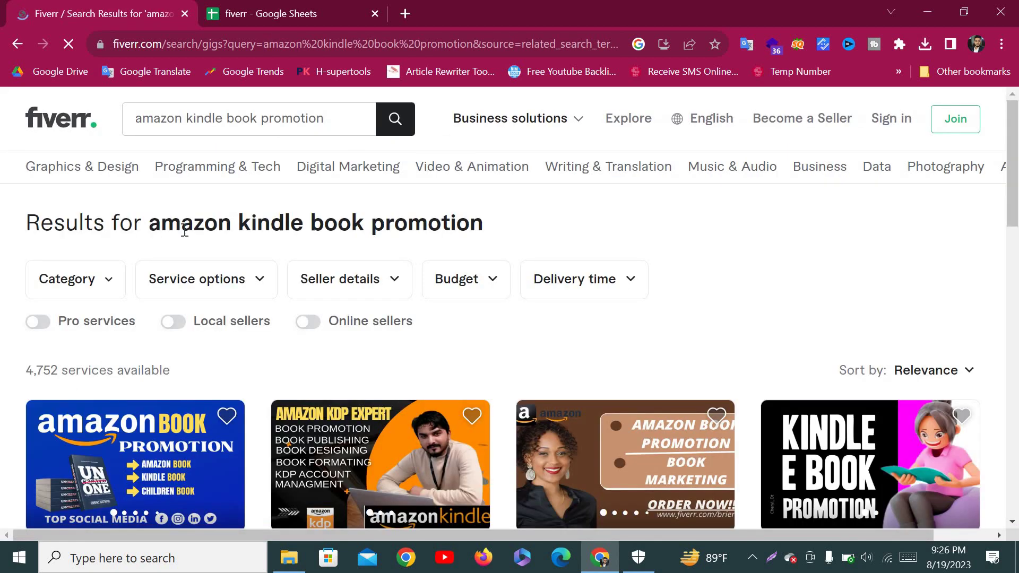
{"action": "left_click_drag", "start_coordinate": [349, 227], "coordinate": [149, 218]}
{"action": "key", "text": "ctrl+c"}
{"action": "left_click", "coordinate": [320, 221]}
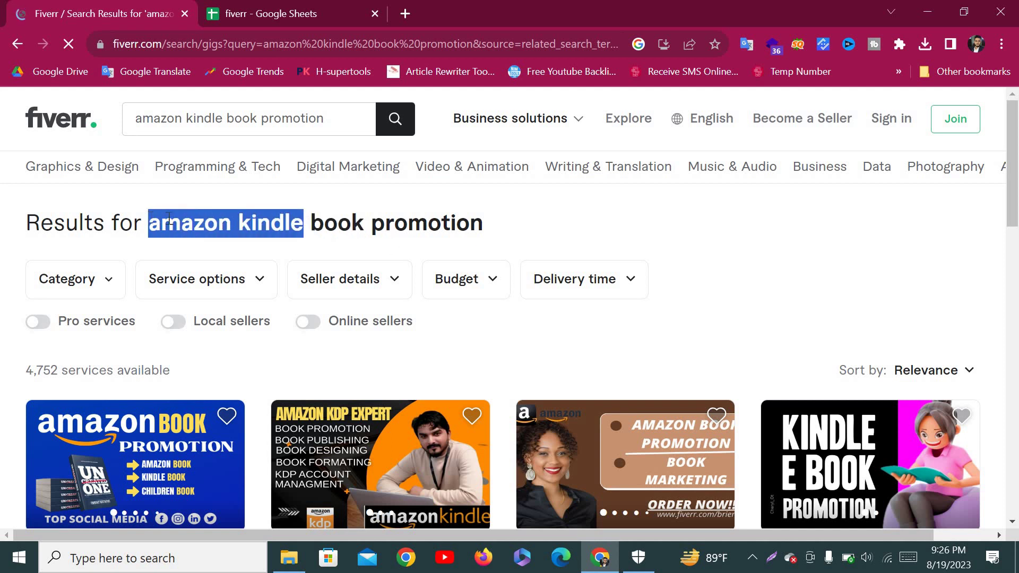
{"action": "left_click", "coordinate": [303, 119]}
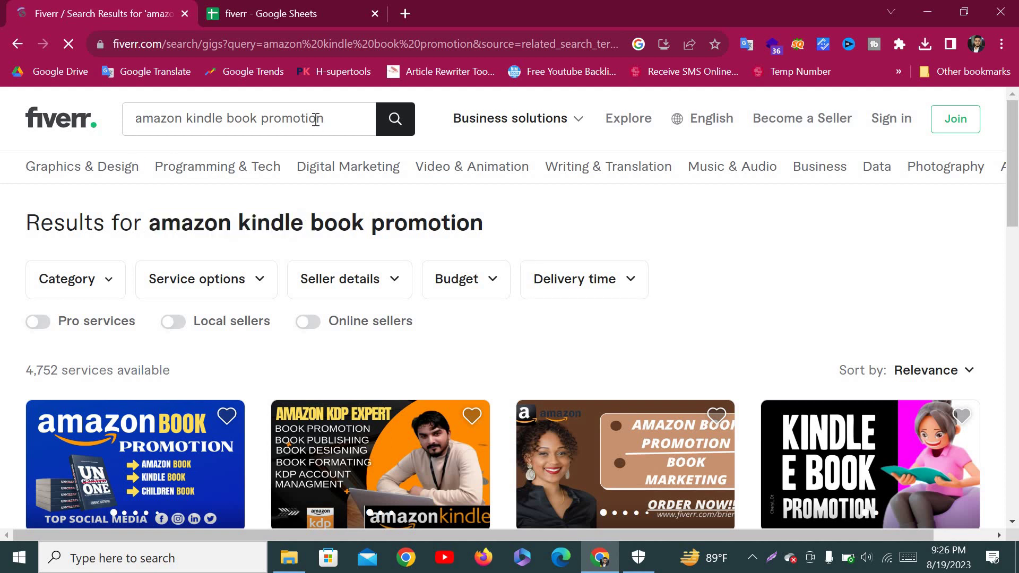
{"action": "key", "text": "ctrl+a"}
{"action": "key", "text": "ctrl+v"}
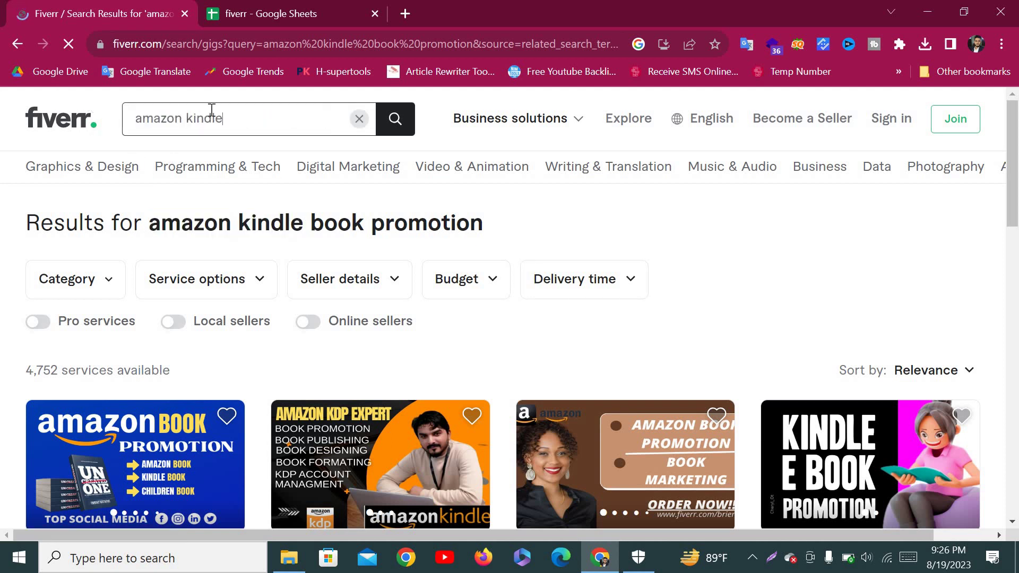
{"action": "left_click", "coordinate": [400, 120]}
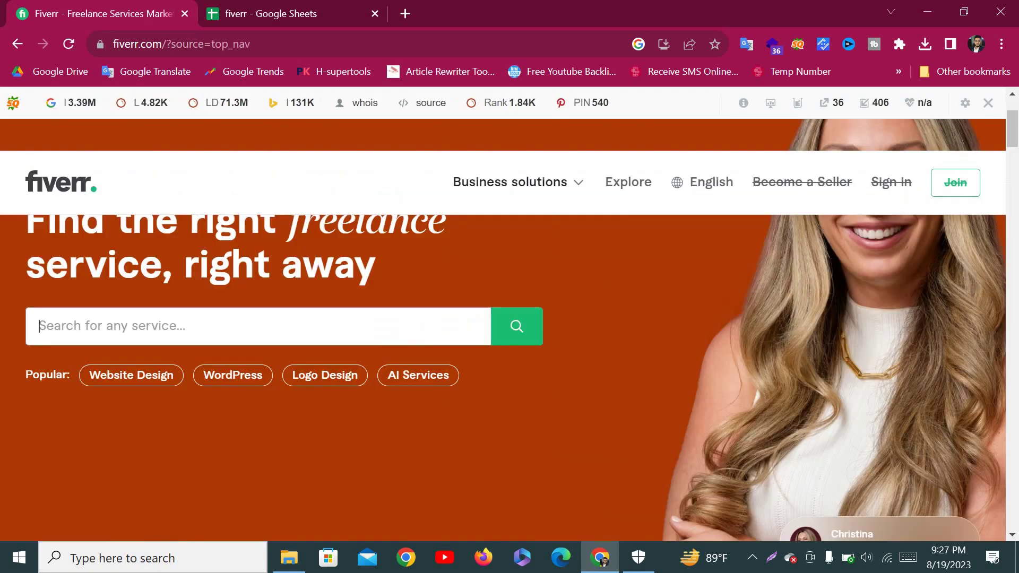
Enter the services count 2,228 for "kindle promotion" in cell B15 of the spreadsheet at font size 24.
{"action": "key", "text": "ctrl+Tab"}
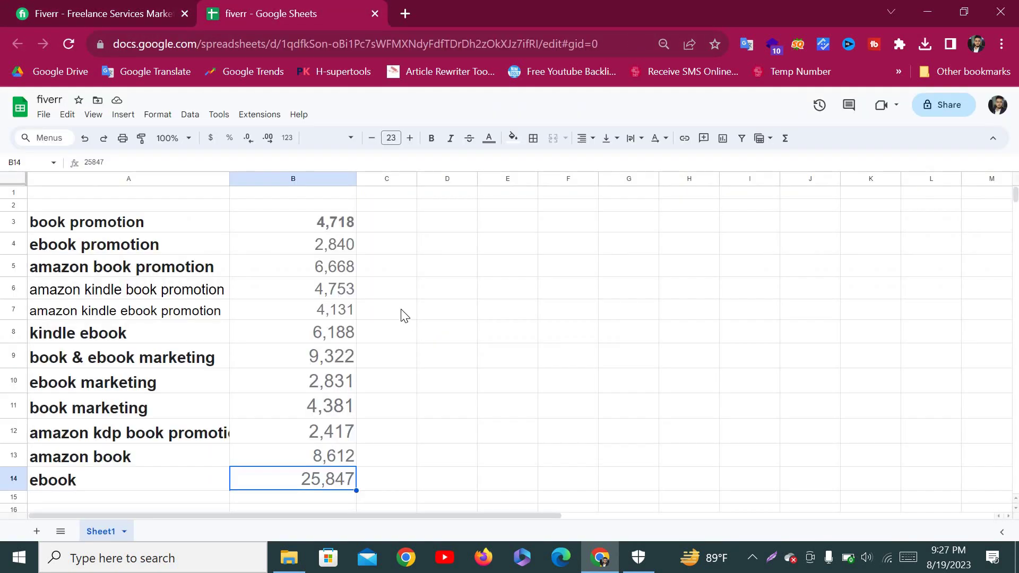
{"action": "scroll", "coordinate": [404, 316], "scroll_direction": "down", "scroll_amount": 1}
{"action": "scroll", "coordinate": [403, 315], "scroll_direction": "up", "scroll_amount": 1}
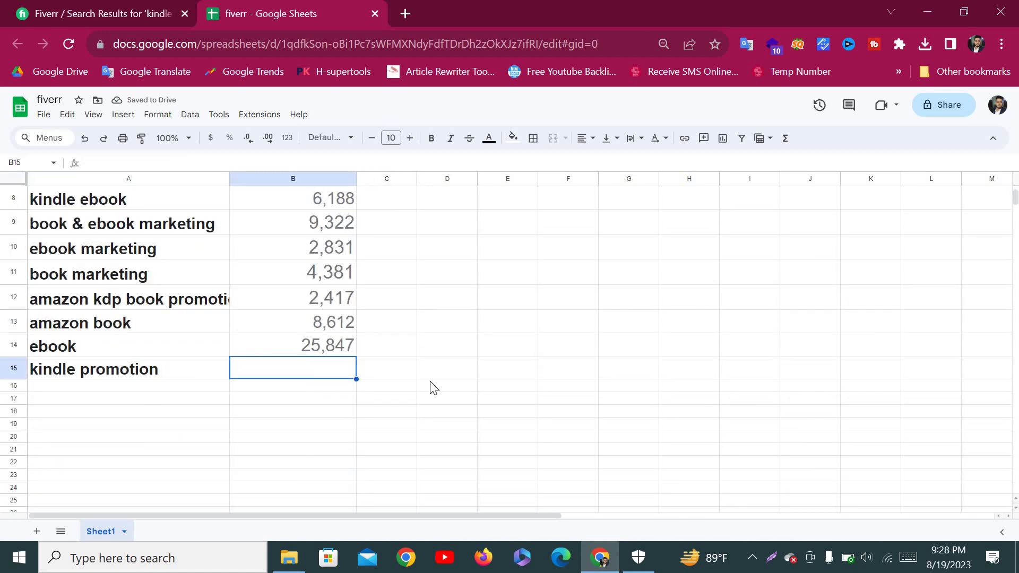
{"action": "type", "text": "2,228"}
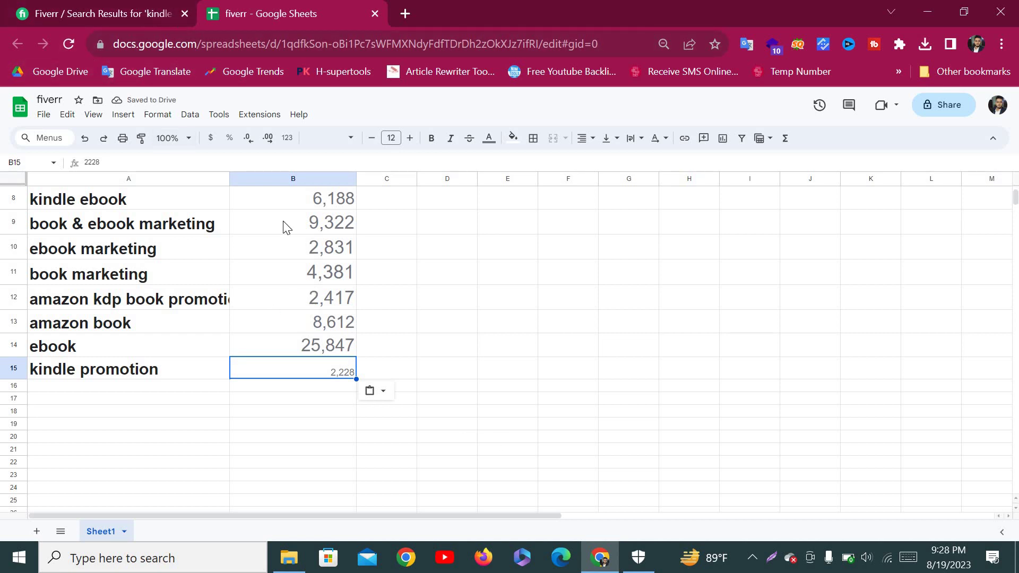
{"action": "scroll", "coordinate": [398, 281], "scroll_direction": "up", "scroll_amount": 2}
{"action": "type", "text": "2228"}
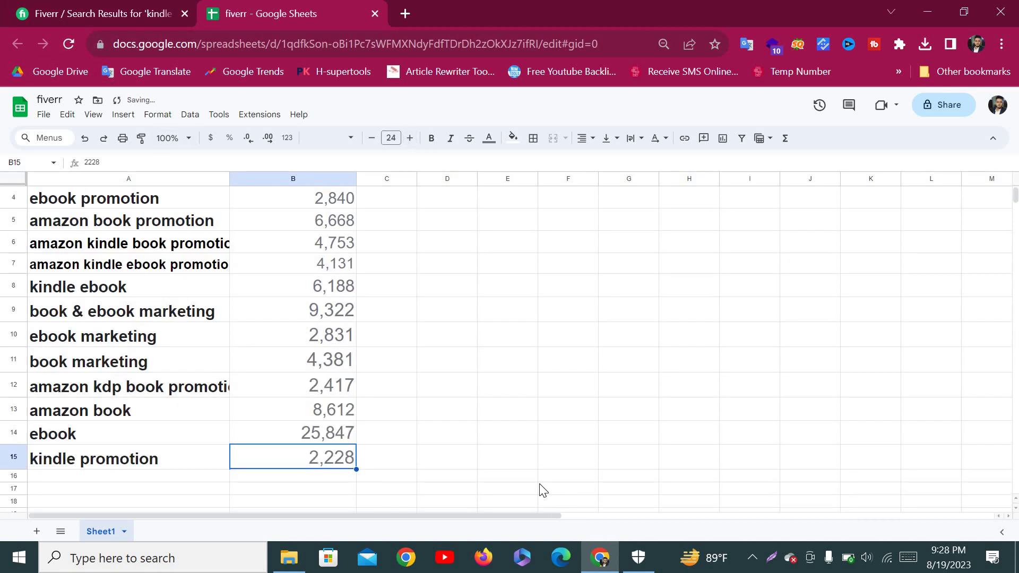
{"action": "left_click", "coordinate": [543, 496]}
Review the full list of recorded keywords and their services counts in rows 3 to 15.
{"action": "scroll", "coordinate": [441, 413], "scroll_direction": "up", "scroll_amount": 1}
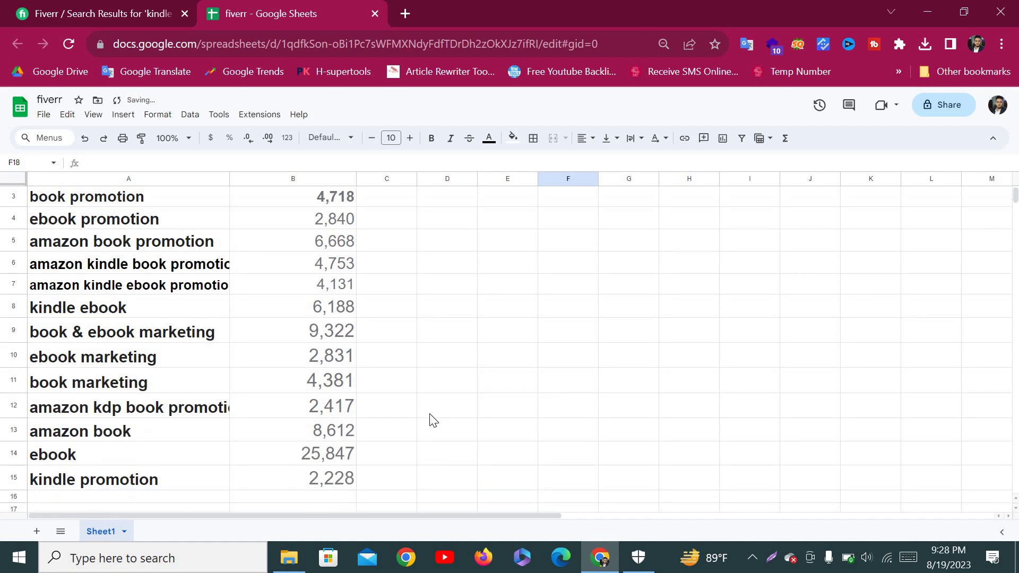
{"action": "scroll", "coordinate": [432, 419], "scroll_direction": "down", "scroll_amount": 1}
{"action": "scroll", "coordinate": [439, 385], "scroll_direction": "up", "scroll_amount": 2}
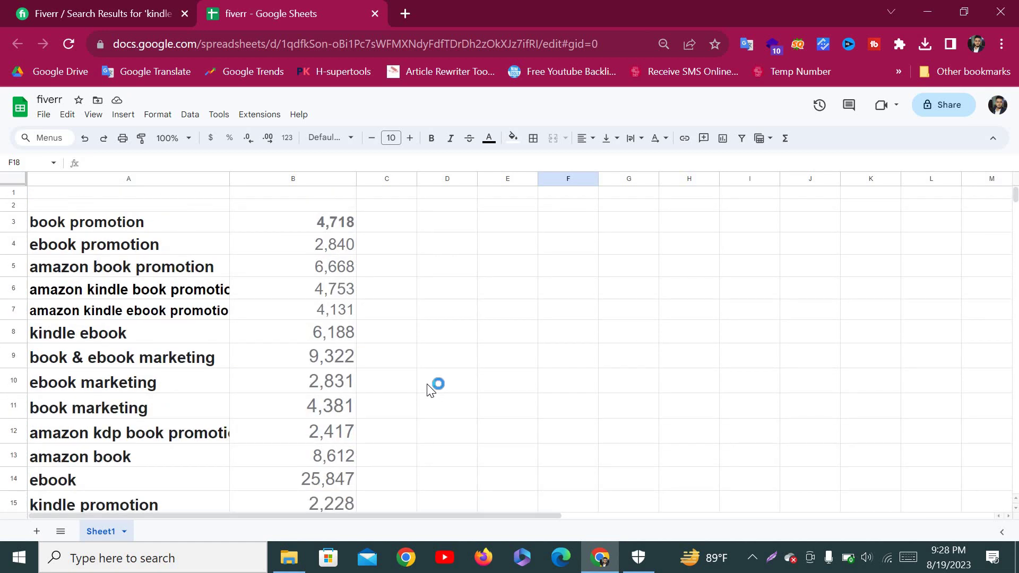
{"action": "scroll", "coordinate": [441, 379], "scroll_direction": "down", "scroll_amount": 2}
{"action": "scroll", "coordinate": [443, 382], "scroll_direction": "up", "scroll_amount": 2}
{"action": "scroll", "coordinate": [410, 387], "scroll_direction": "down", "scroll_amount": 2}
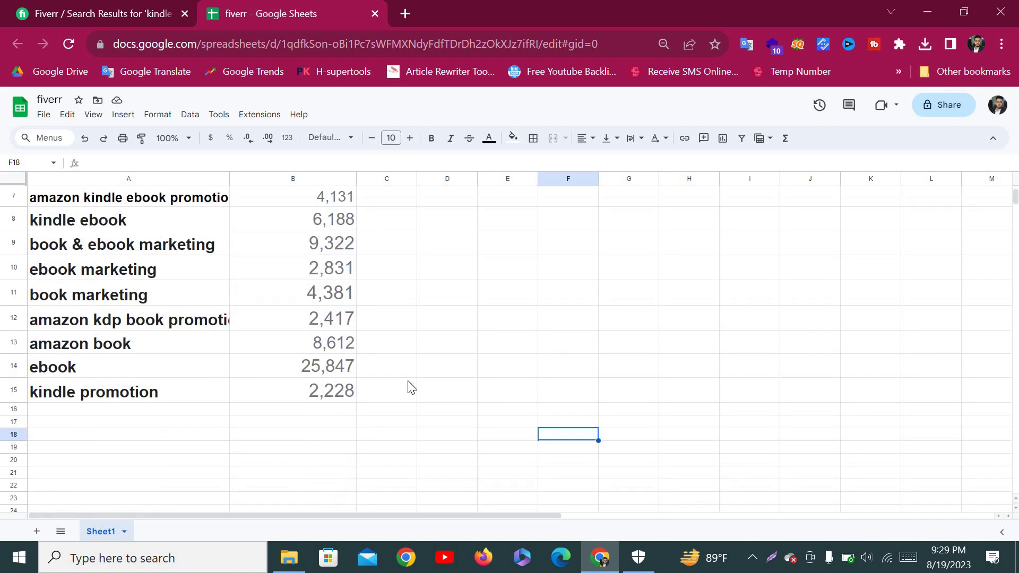
{"action": "scroll", "coordinate": [411, 386], "scroll_direction": "up", "scroll_amount": 2}
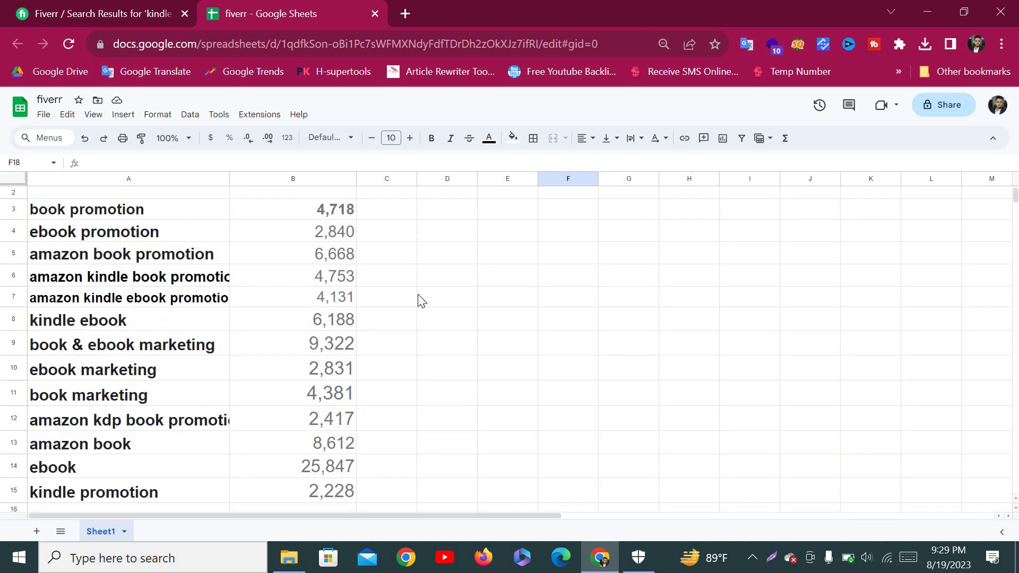
{"action": "scroll", "coordinate": [421, 301], "scroll_direction": "down", "scroll_amount": 4}
{"action": "scroll", "coordinate": [421, 301], "scroll_direction": "up", "scroll_amount": 5}
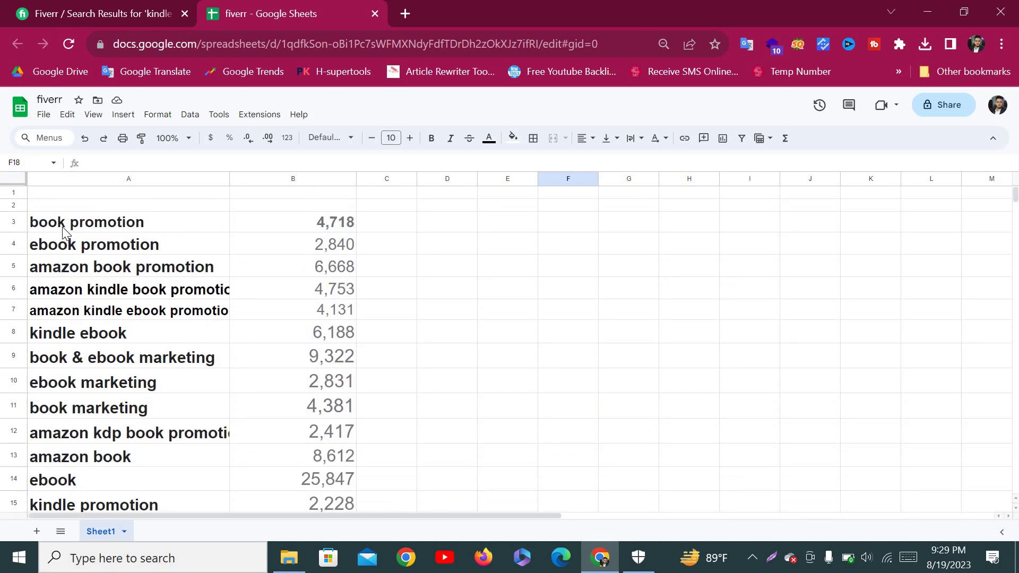
{"action": "left_click_drag", "start_coordinate": [62, 228], "coordinate": [119, 382]}
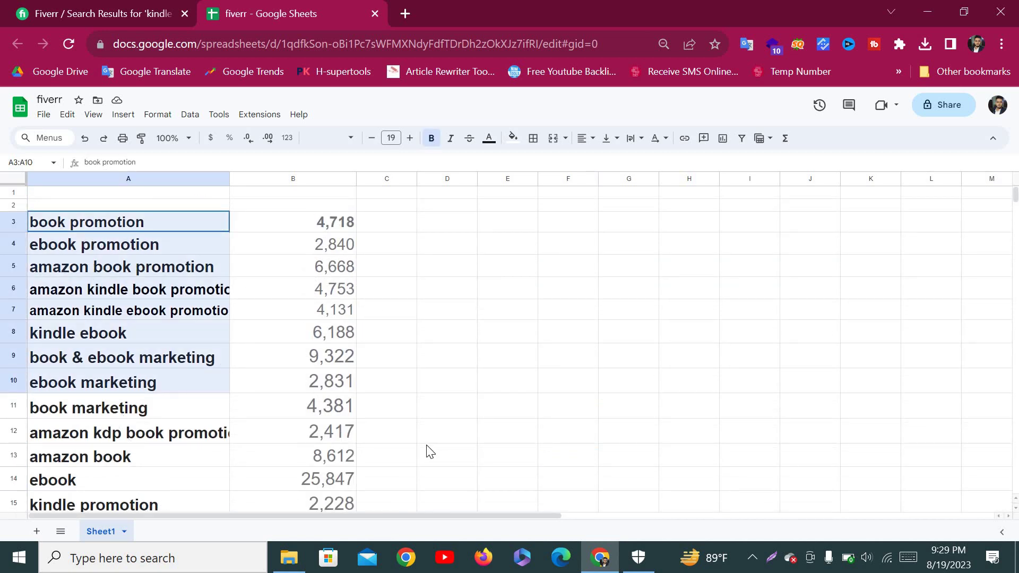
{"action": "left_click_drag", "start_coordinate": [473, 432], "coordinate": [467, 455]}
{"action": "scroll", "coordinate": [551, 392], "scroll_direction": "down", "scroll_amount": 1}
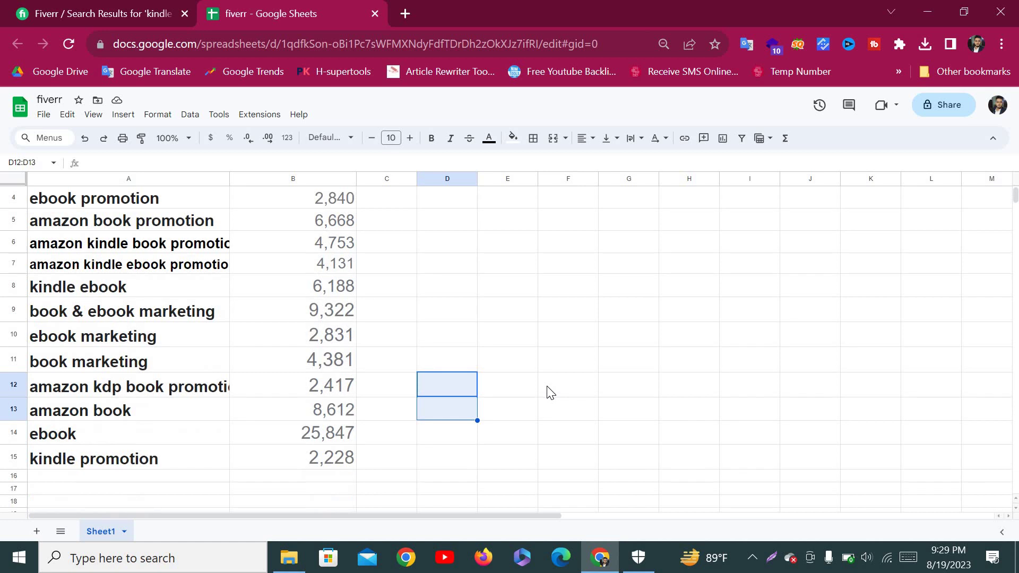
{"action": "scroll", "coordinate": [546, 393], "scroll_direction": "up", "scroll_amount": 1}
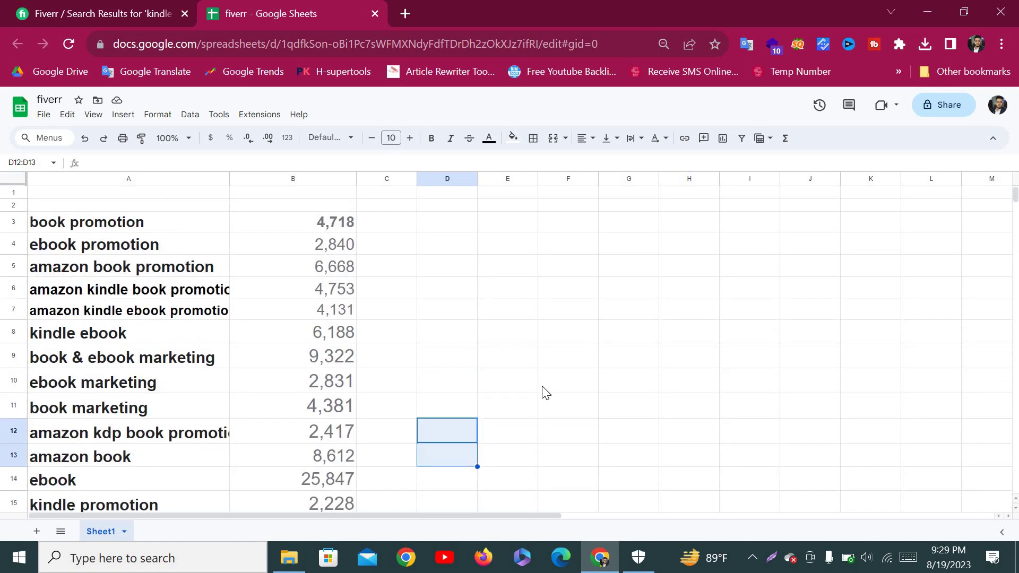
{"action": "scroll", "coordinate": [541, 396], "scroll_direction": "down", "scroll_amount": 1}
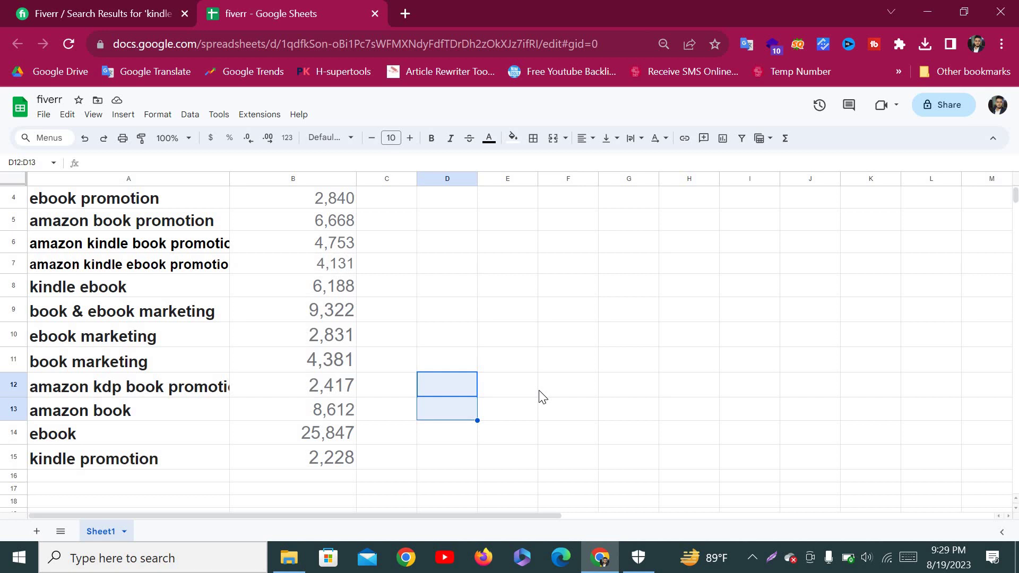
{"action": "scroll", "coordinate": [542, 396], "scroll_direction": "up", "scroll_amount": 1}
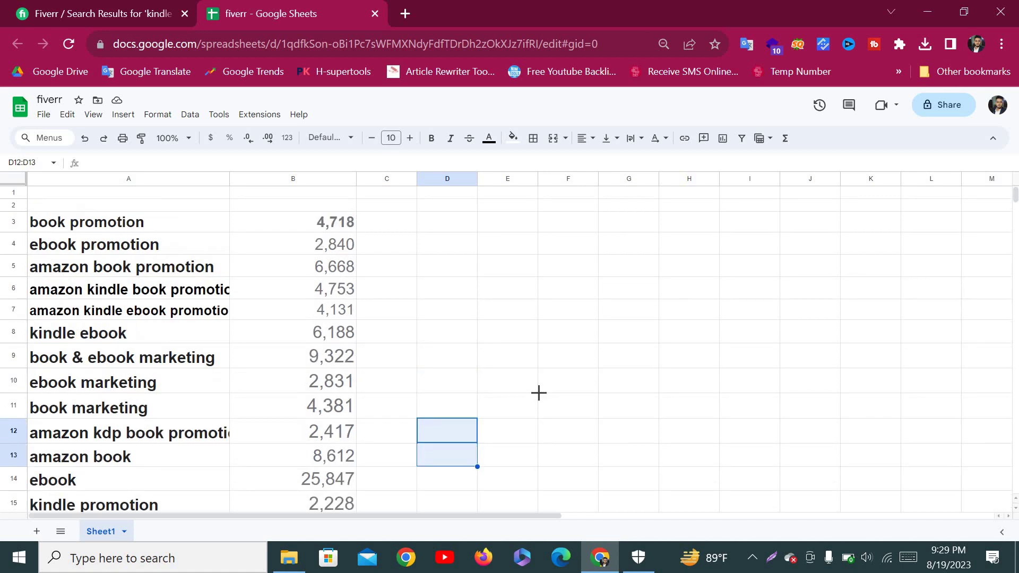
Select the keywords in A3:A15 and read through them, checking the services count recorded for "ebook".
{"action": "left_click", "coordinate": [537, 392]}
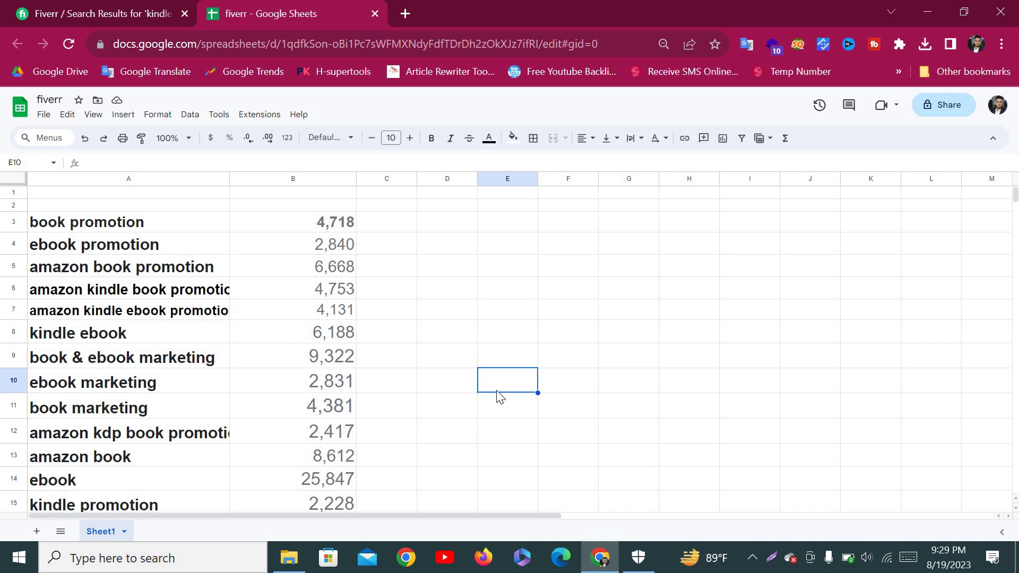
{"action": "left_click_drag", "start_coordinate": [88, 222], "coordinate": [143, 333]}
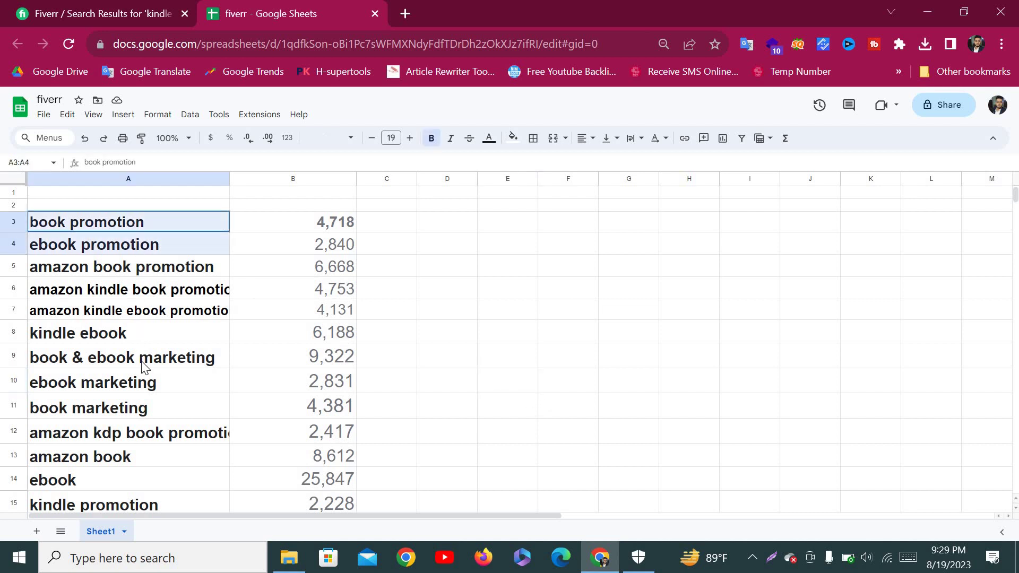
{"action": "left_click", "coordinate": [181, 507], "text": "shift"}
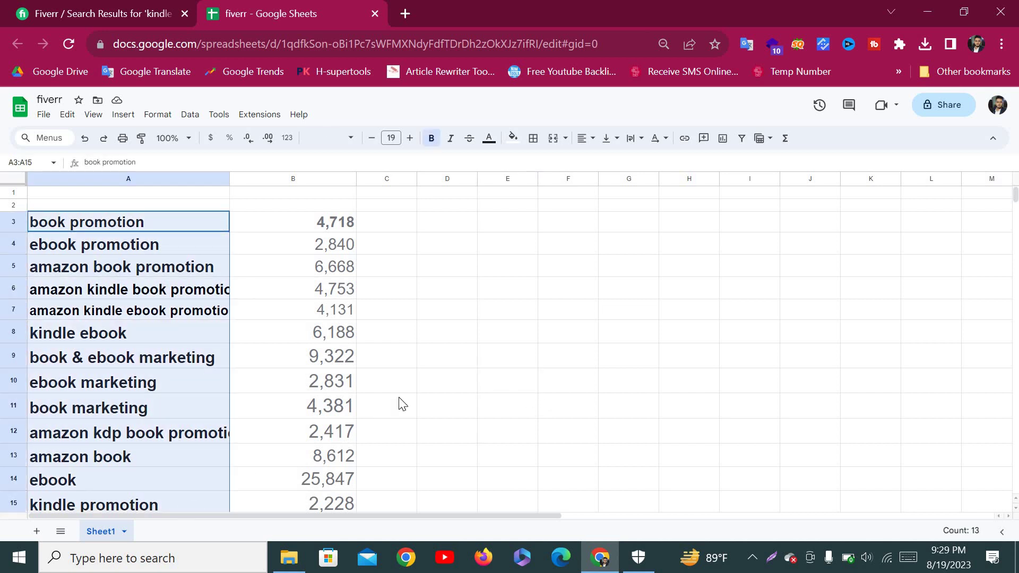
{"action": "scroll", "coordinate": [402, 410], "scroll_direction": "down", "scroll_amount": 2}
{"action": "scroll", "coordinate": [405, 408], "scroll_direction": "up", "scroll_amount": 2}
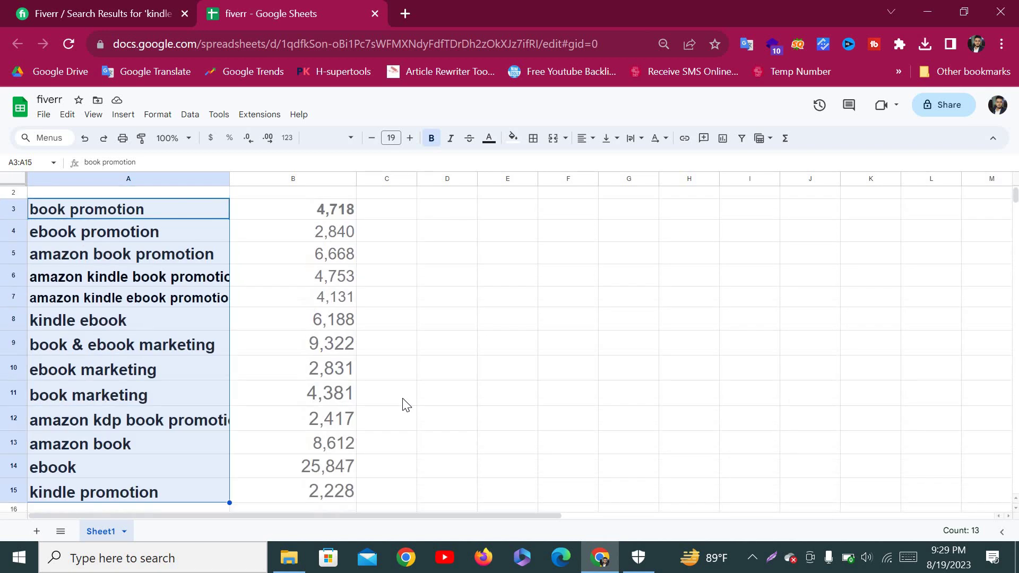
{"action": "scroll", "coordinate": [404, 403], "scroll_direction": "up", "scroll_amount": 1}
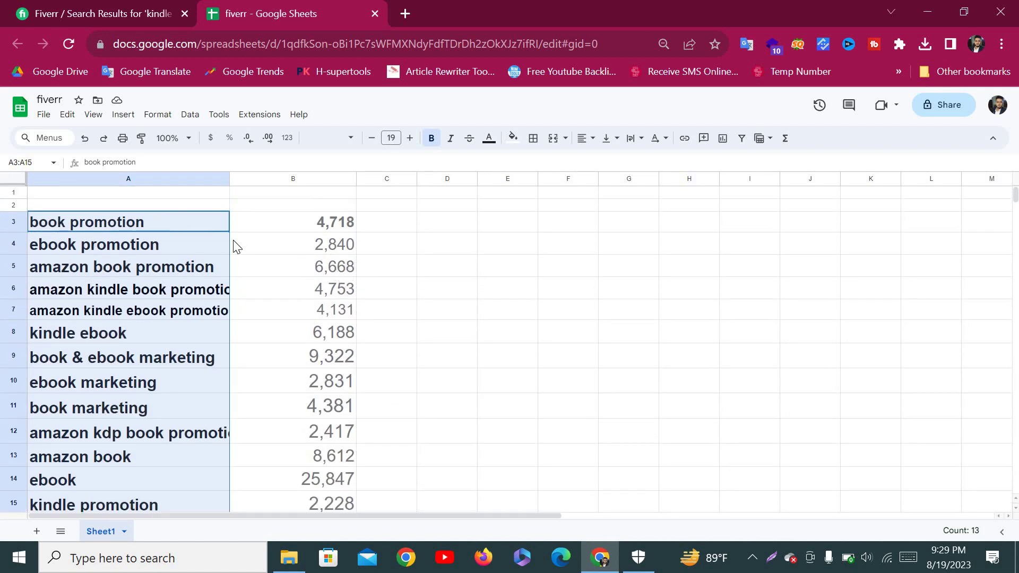
{"action": "scroll", "coordinate": [361, 348], "scroll_direction": "down", "scroll_amount": 1}
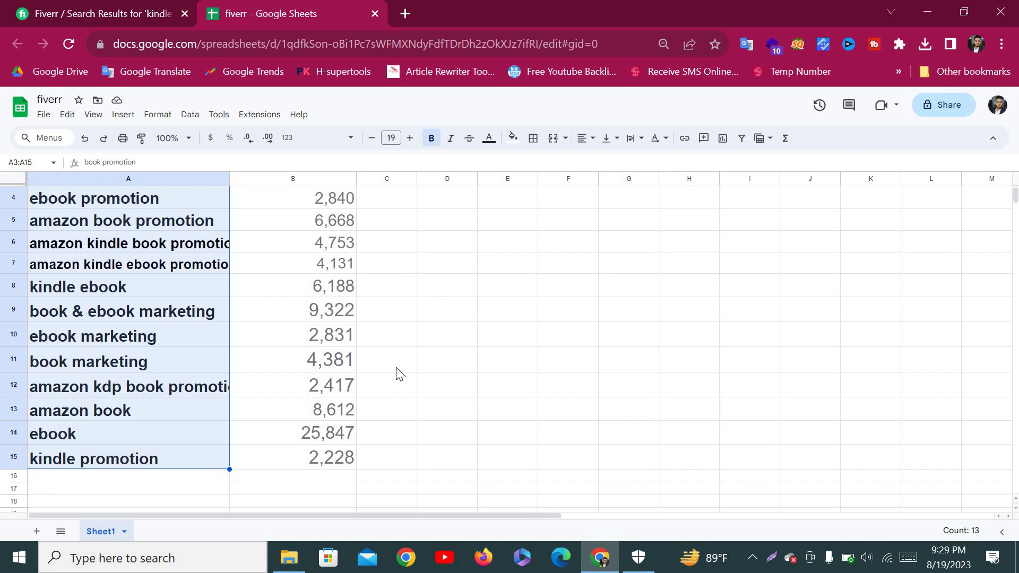
{"action": "scroll", "coordinate": [397, 374], "scroll_direction": "up", "scroll_amount": 1}
{"action": "scroll", "coordinate": [372, 398], "scroll_direction": "down", "scroll_amount": 1}
{"action": "left_click", "coordinate": [312, 425]}
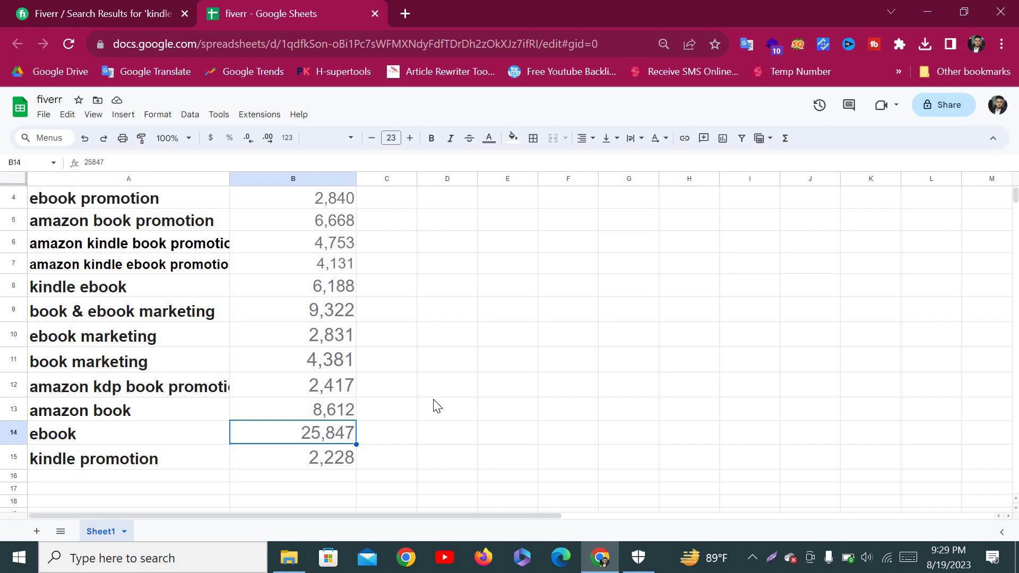
{"action": "scroll", "coordinate": [436, 406], "scroll_direction": "up", "scroll_amount": 1}
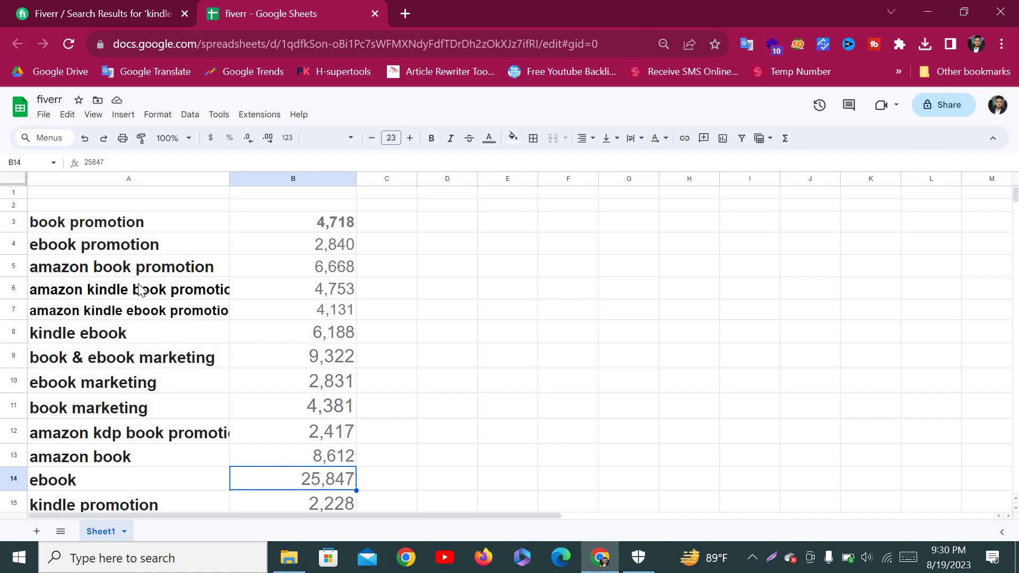
Go over the keyword column again from "book promotion" to "kindle promotion", checking the services count for "book & ebook marketing".
{"action": "left_click", "coordinate": [396, 354]}
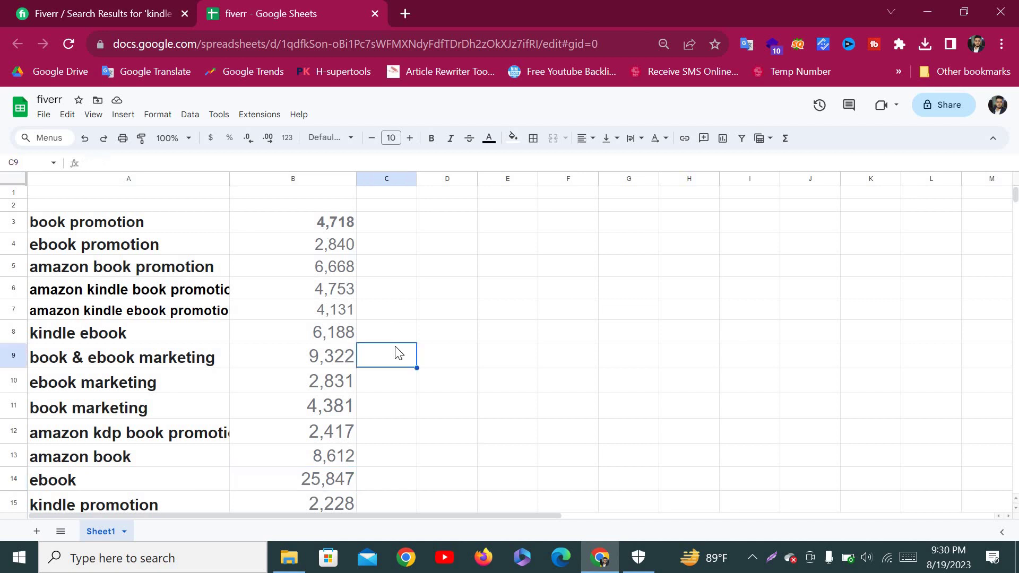
{"action": "left_click", "coordinate": [277, 360]}
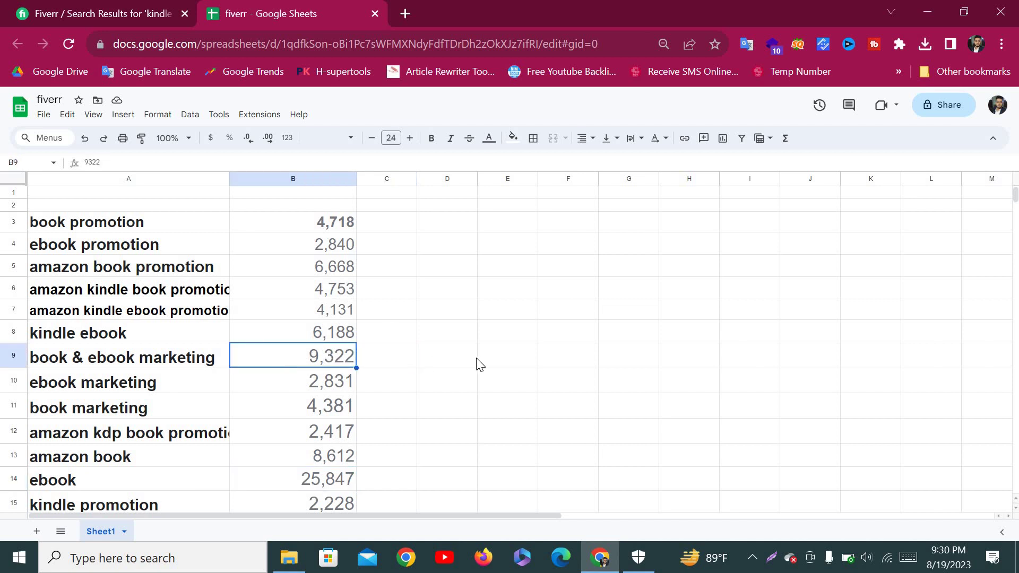
{"action": "scroll", "coordinate": [475, 382], "scroll_direction": "down", "scroll_amount": 2}
{"action": "scroll", "coordinate": [20, 284], "scroll_direction": "up", "scroll_amount": 2}
{"action": "left_click_drag", "start_coordinate": [66, 225], "coordinate": [105, 432]}
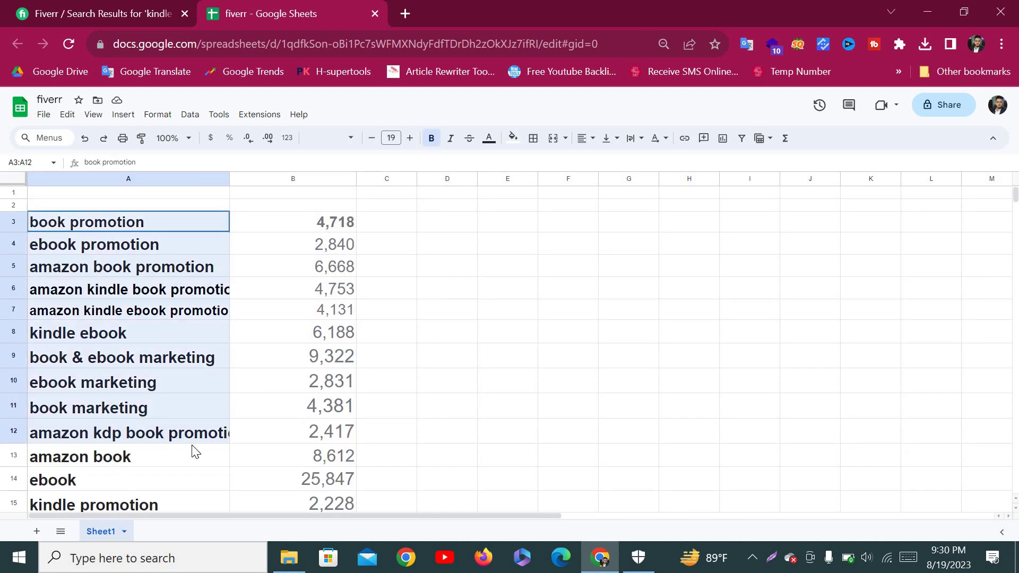
{"action": "left_click", "coordinate": [452, 364]}
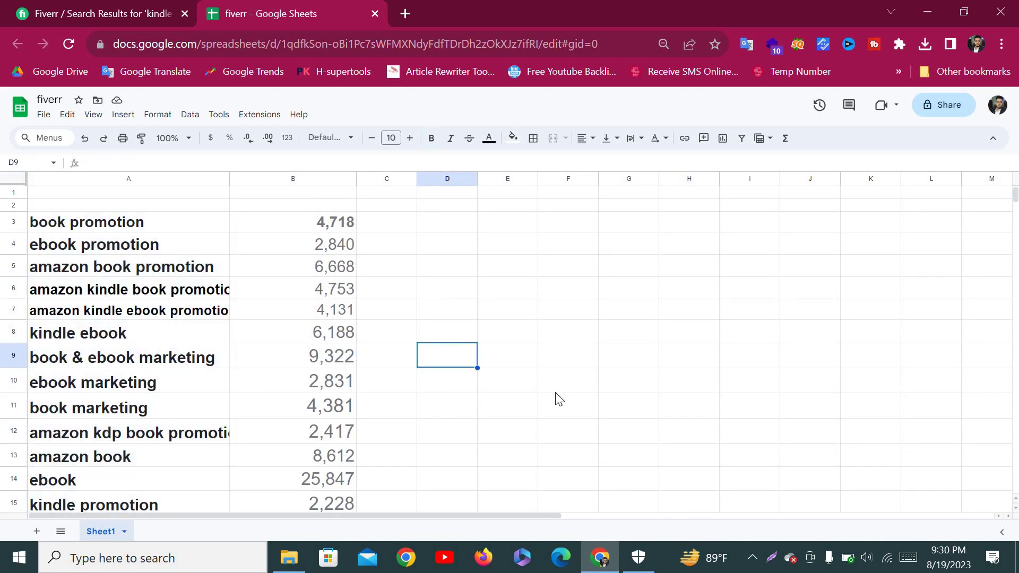
{"action": "scroll", "coordinate": [554, 403], "scroll_direction": "down", "scroll_amount": 2}
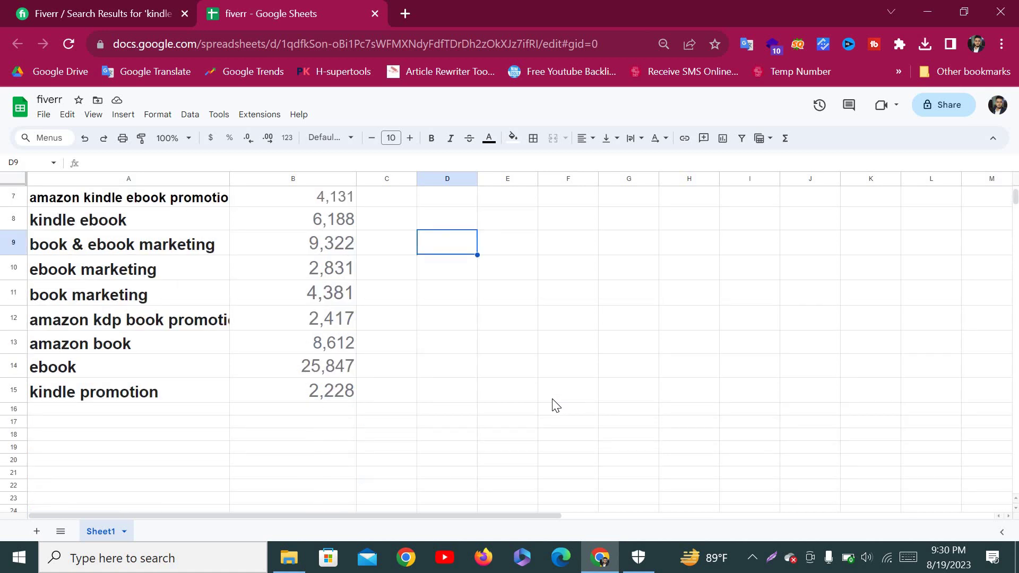
{"action": "scroll", "coordinate": [545, 409], "scroll_direction": "up", "scroll_amount": 2}
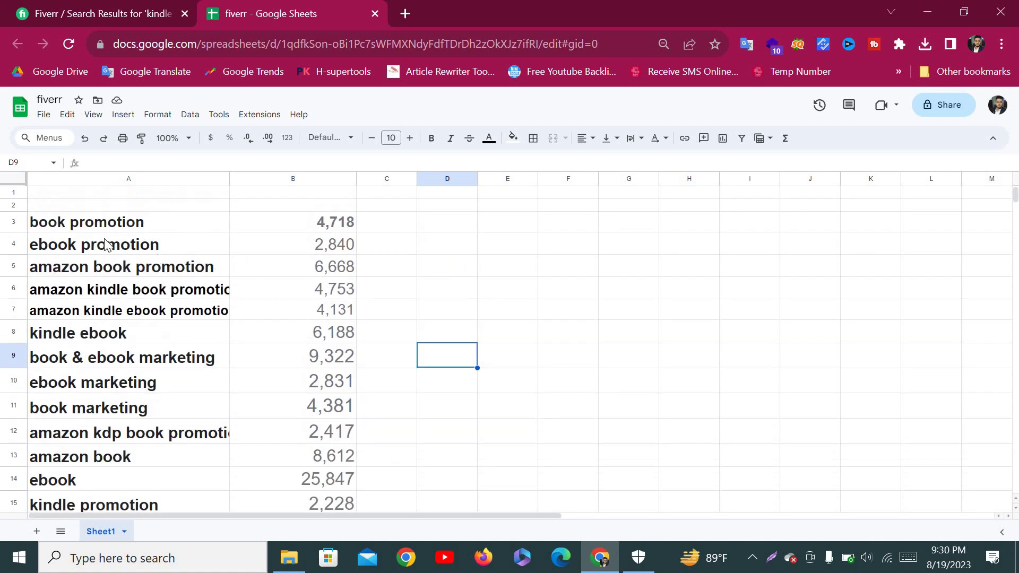
{"action": "left_click_drag", "start_coordinate": [85, 222], "coordinate": [90, 408]}
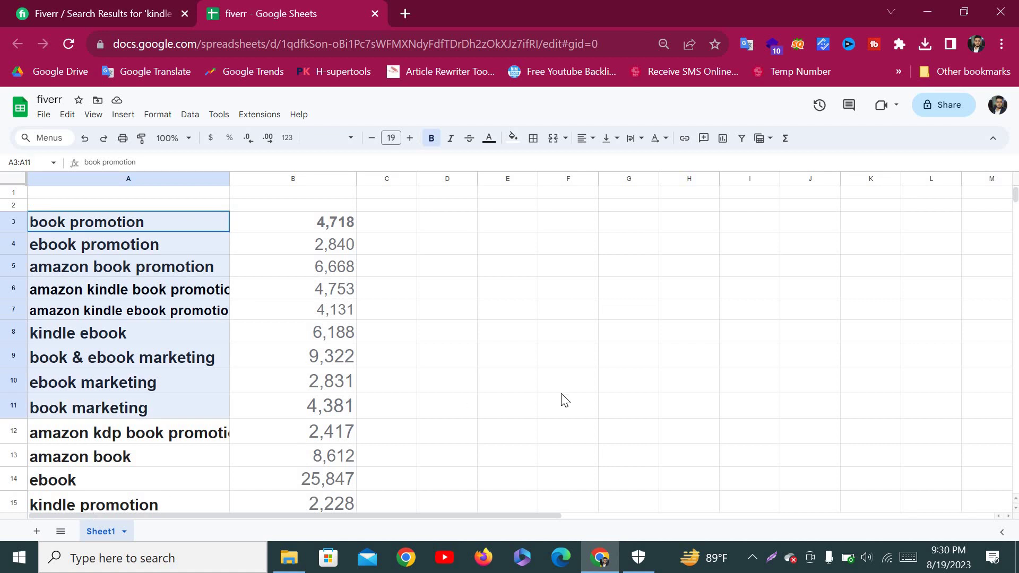
{"action": "left_click", "coordinate": [562, 445]}
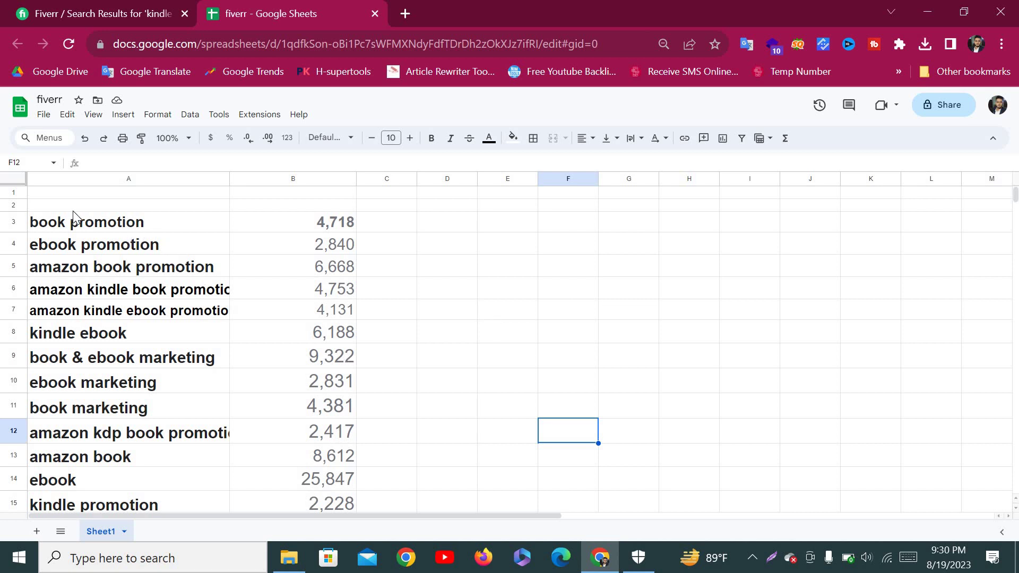
{"action": "left_click_drag", "start_coordinate": [85, 222], "coordinate": [82, 507]}
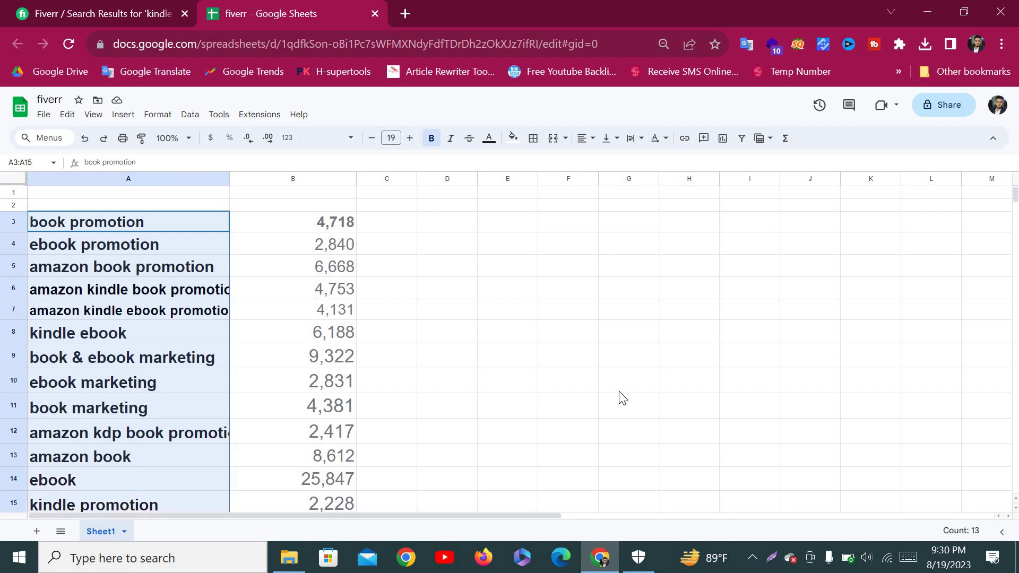
{"action": "left_click", "coordinate": [622, 390]}
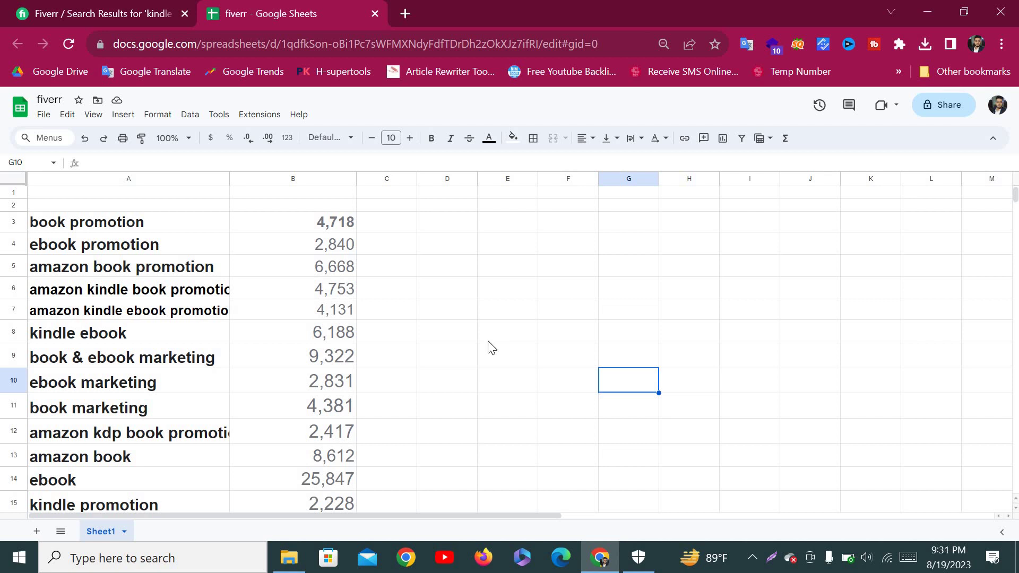
Compare the services counts for "ebook promotion" and "ebook marketing" with those of the other keywords in the list.
{"action": "left_click", "coordinate": [313, 248]}
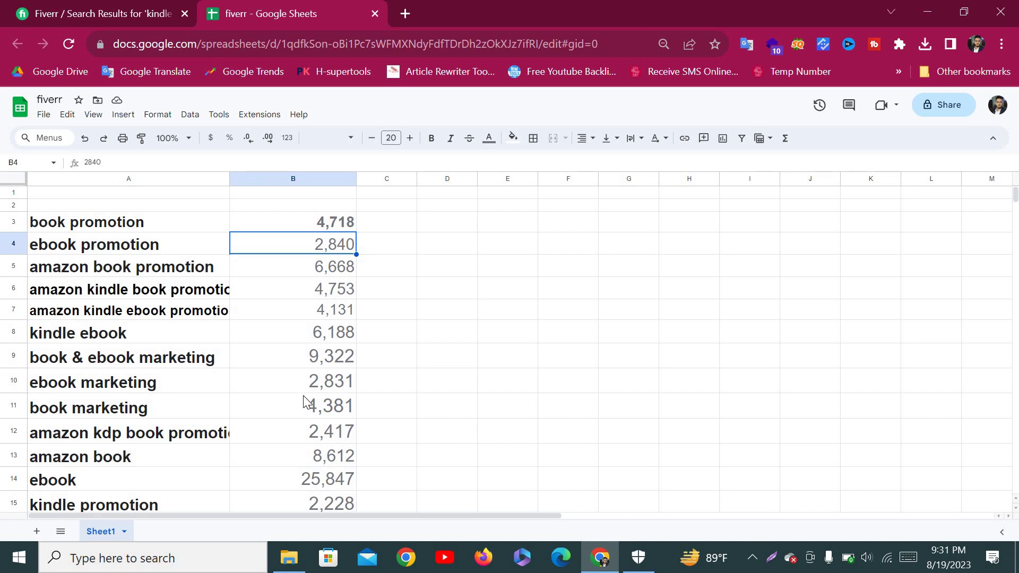
{"action": "left_click", "coordinate": [296, 381]}
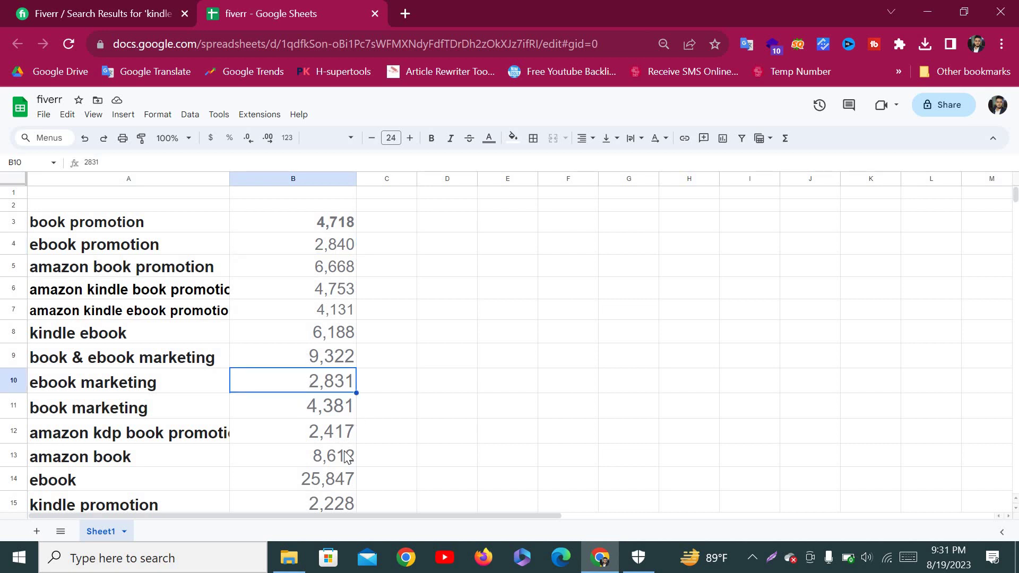
{"action": "scroll", "coordinate": [319, 346], "scroll_direction": "down", "scroll_amount": 5}
{"action": "scroll", "coordinate": [228, 303], "scroll_direction": "up", "scroll_amount": 5}
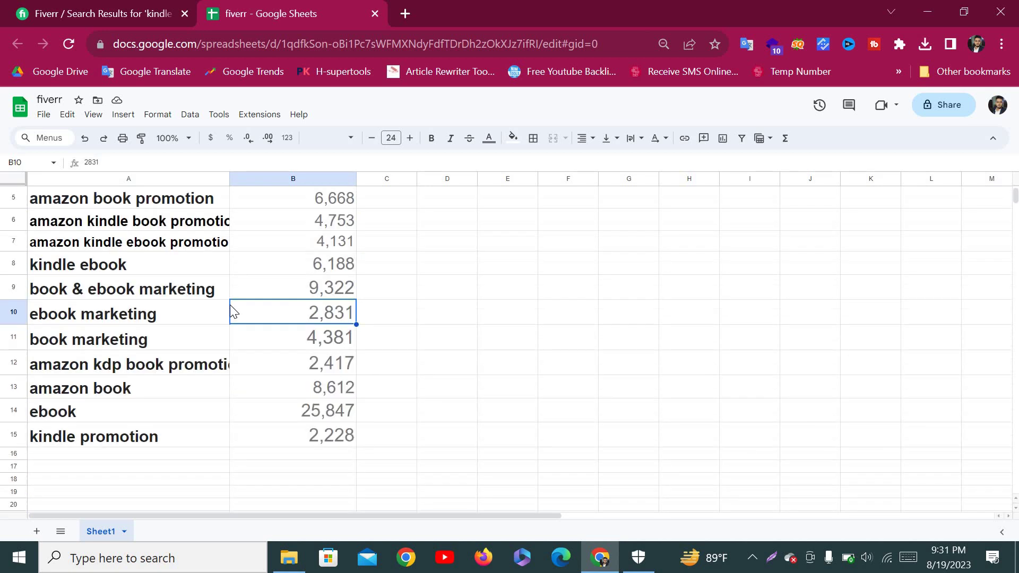
{"action": "scroll", "coordinate": [230, 311], "scroll_direction": "down", "scroll_amount": 5}
{"action": "scroll", "coordinate": [230, 310], "scroll_direction": "up", "scroll_amount": 5}
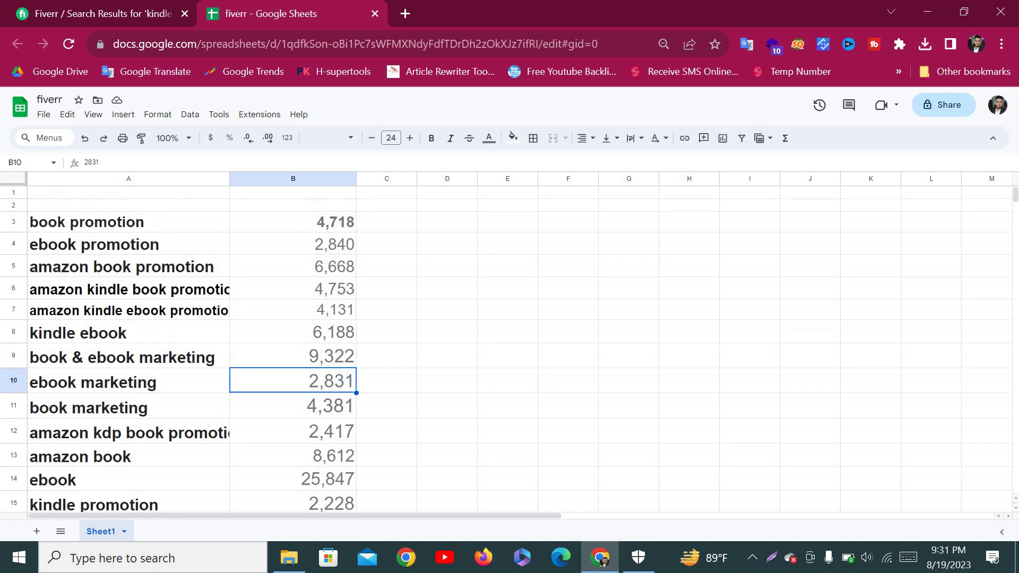
{"action": "scroll", "coordinate": [244, 322], "scroll_direction": "down", "scroll_amount": 5}
{"action": "scroll", "coordinate": [244, 322], "scroll_direction": "up", "scroll_amount": 5}
Widen column A until the longest keywords fit in full, and select the keywords in A3:A15.
{"action": "left_click_drag", "start_coordinate": [229, 175], "coordinate": [261, 180]}
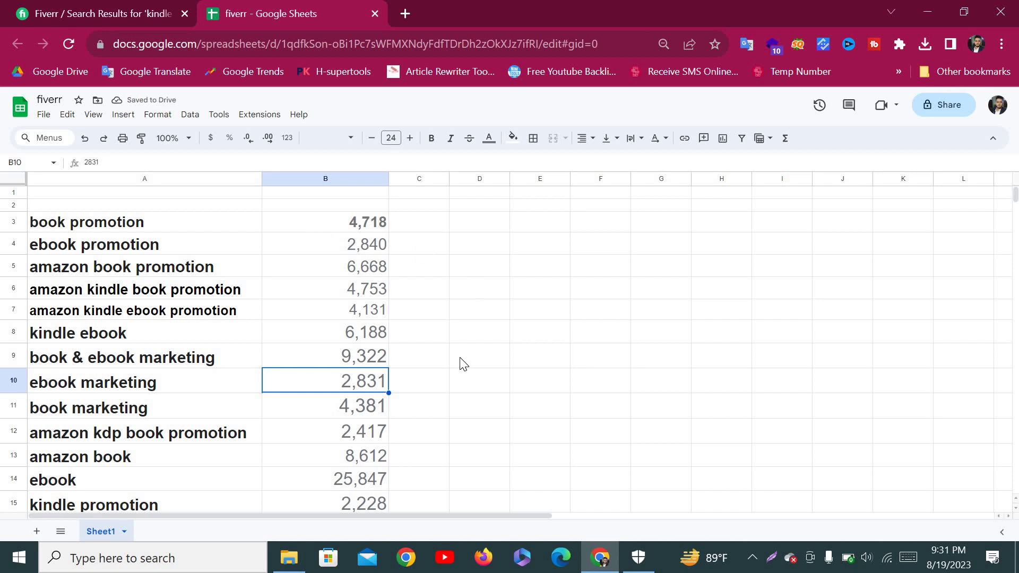
{"action": "key", "text": "ctrl+z"}
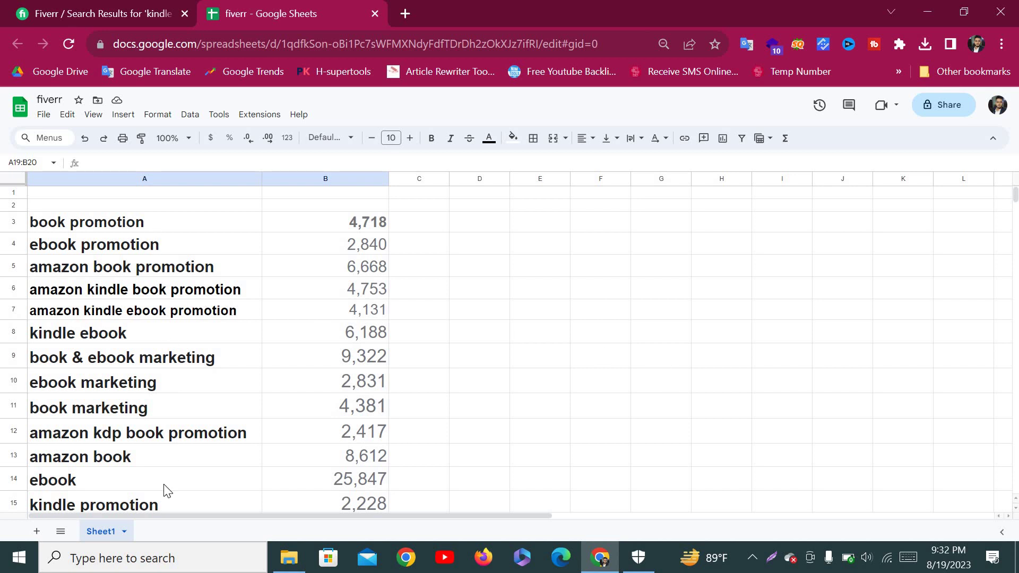
{"action": "key", "text": "ctrl+z"}
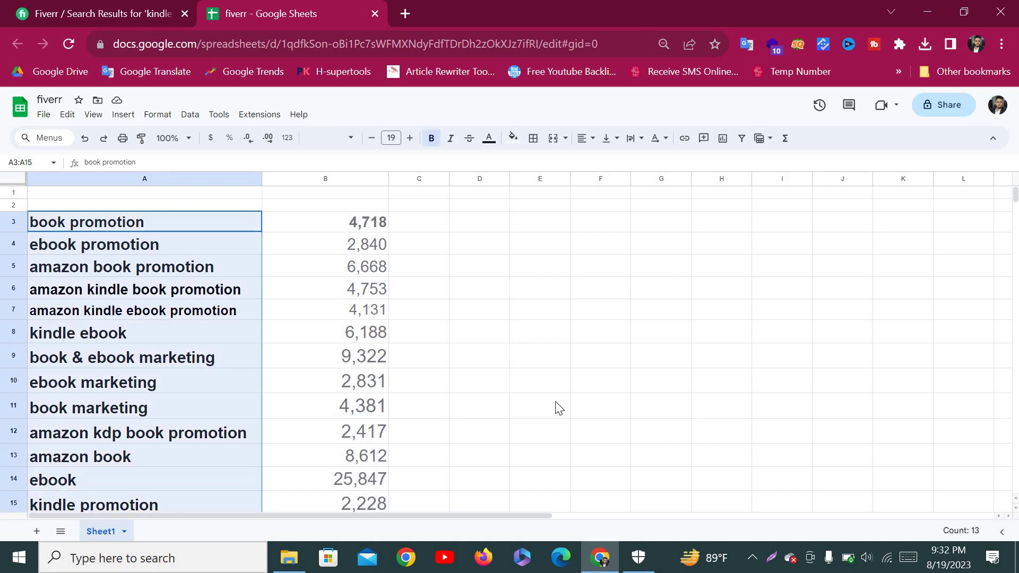